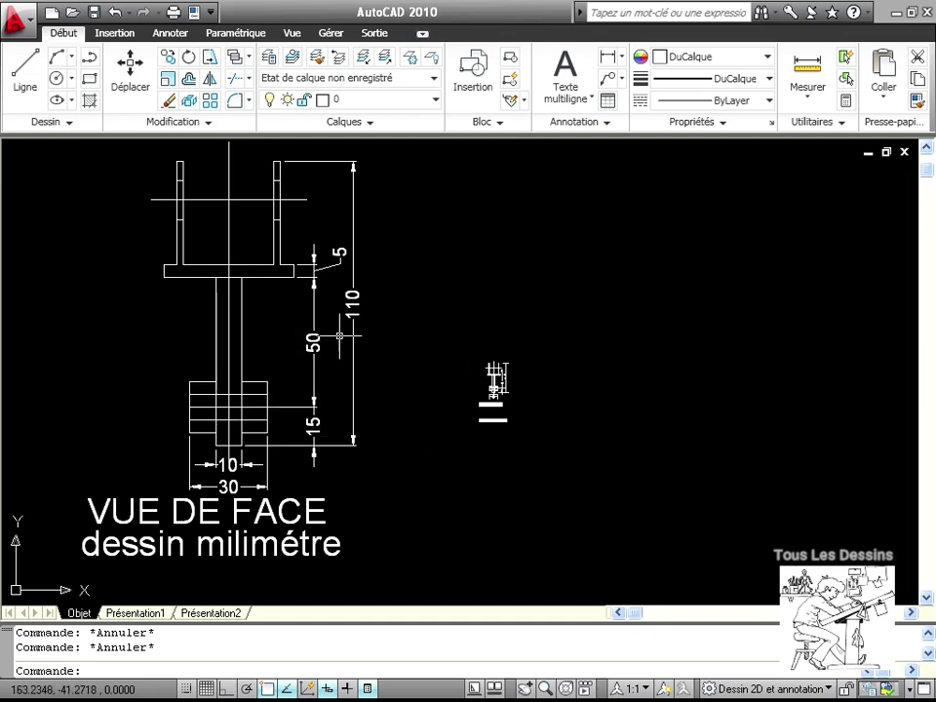
Examine the dimensions of the millimetre front view and the small centimetre front view beside it.
middle_drag(331, 343, 447, 343)
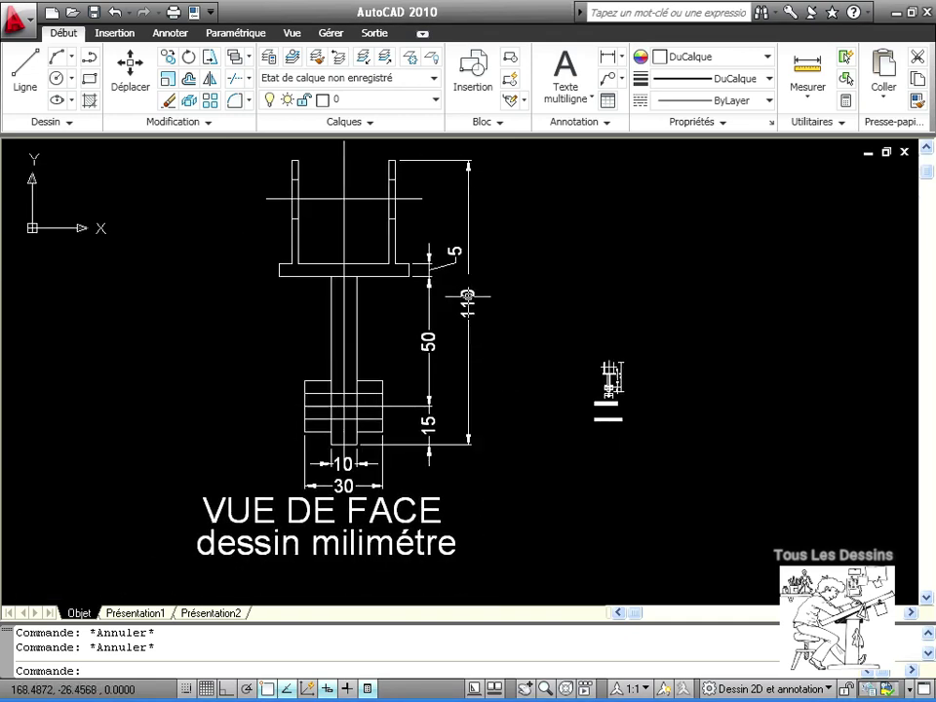
scroll(633, 399, up, 5)
scroll(604, 398, up, 2)
middle_drag(539, 380, 480, 497)
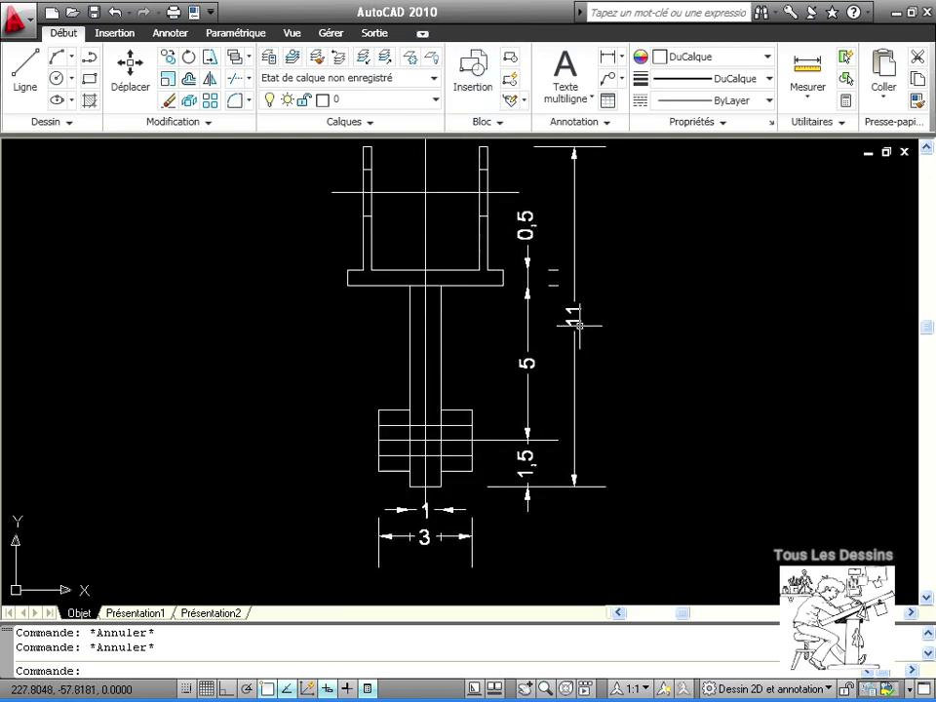
scroll(522, 497, down, 6)
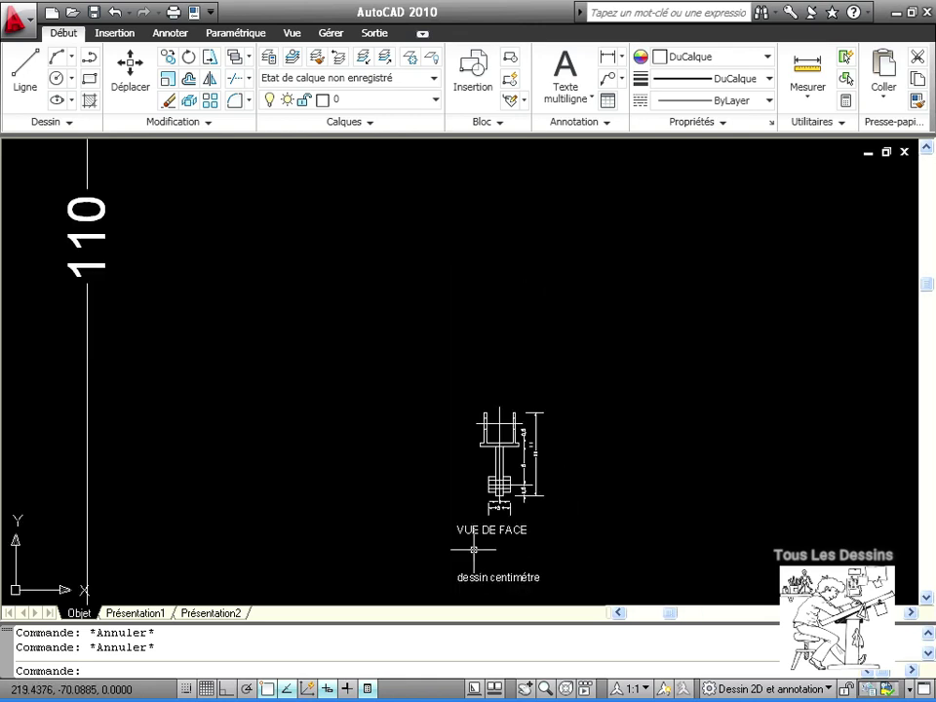
scroll(585, 448, down, 5)
scroll(593, 458, up, 1)
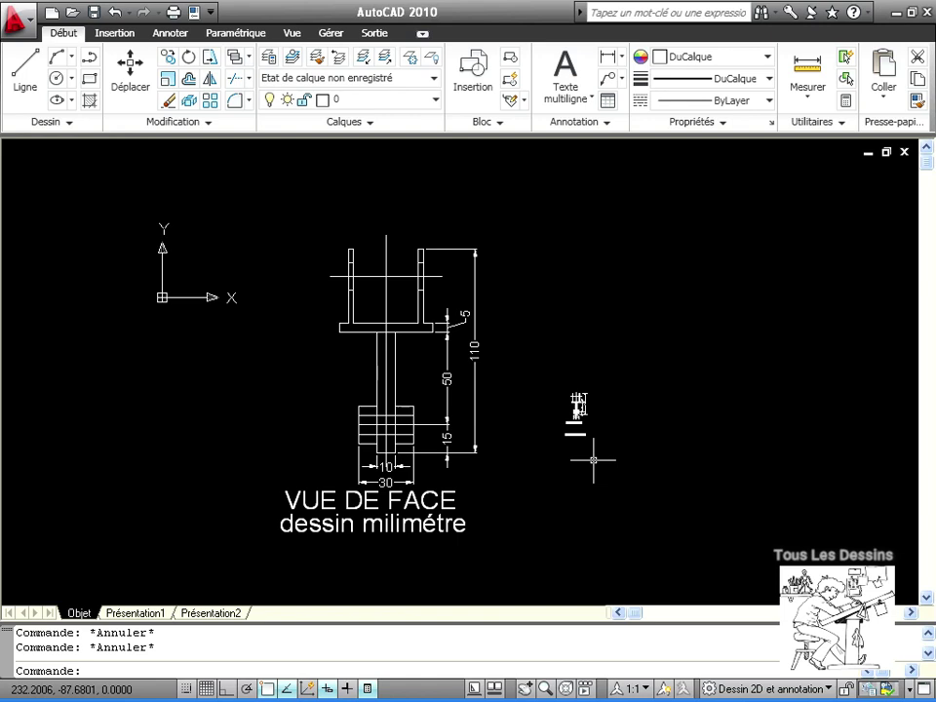
Start a plot of the model space, select the Brother HL-1440 series printer and centre the plot on the paper.
click(379, 34)
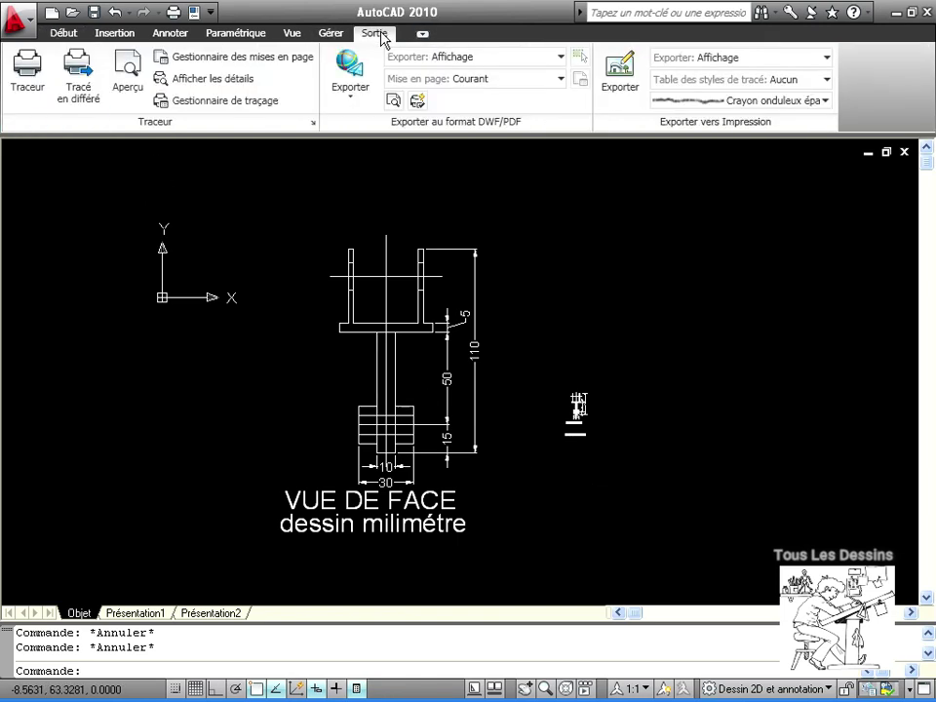
click(27, 73)
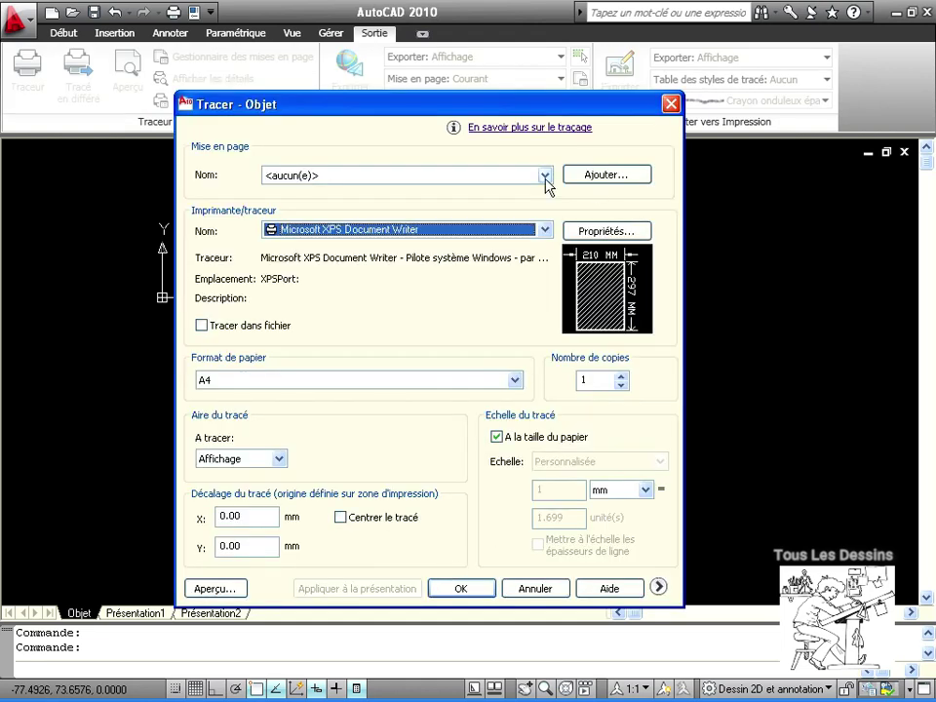
click(511, 232)
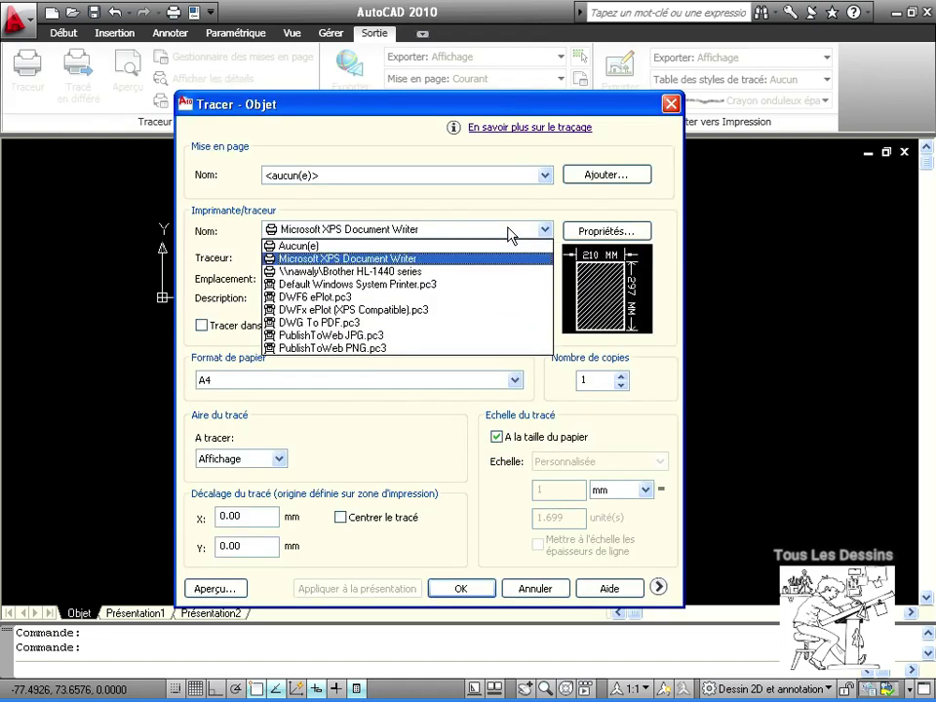
click(441, 271)
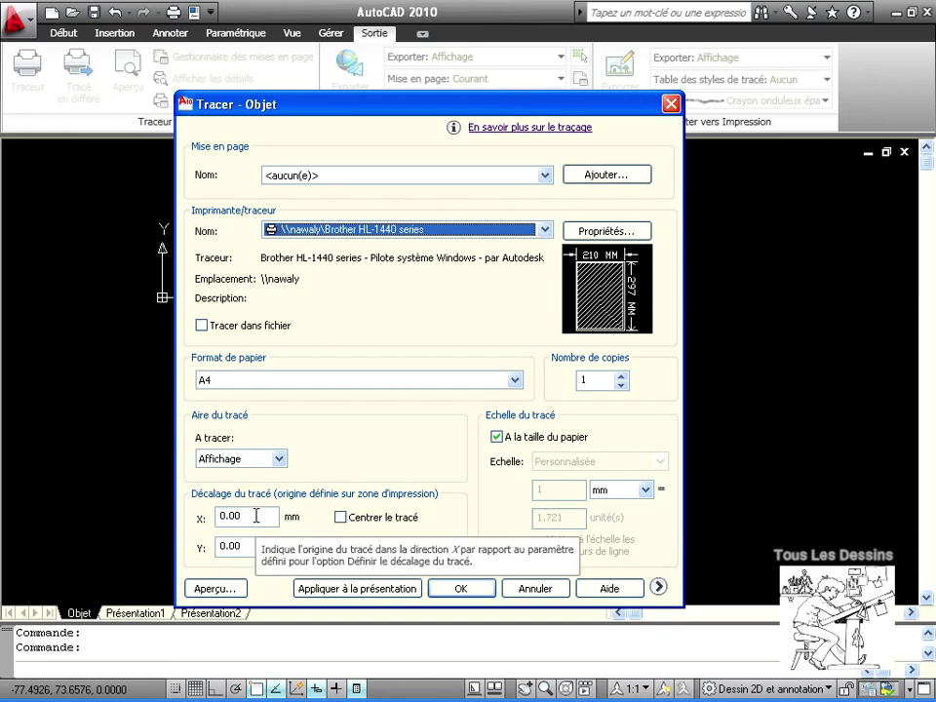
click(339, 517)
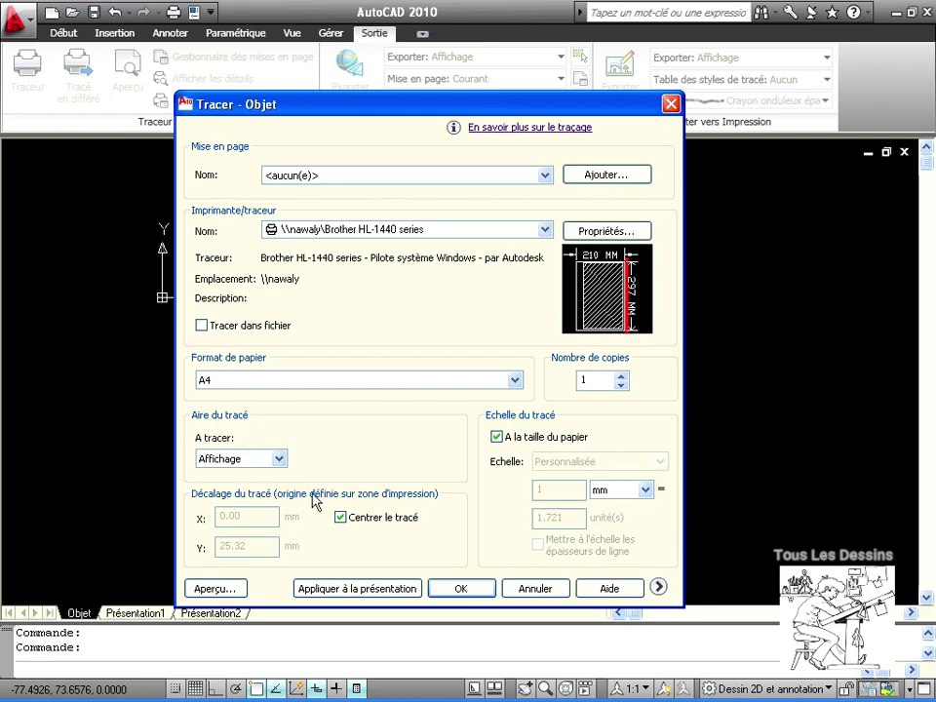
Set the plot area to a window (Fenêtre) enclosing the large millimetre front view with its title.
click(278, 458)
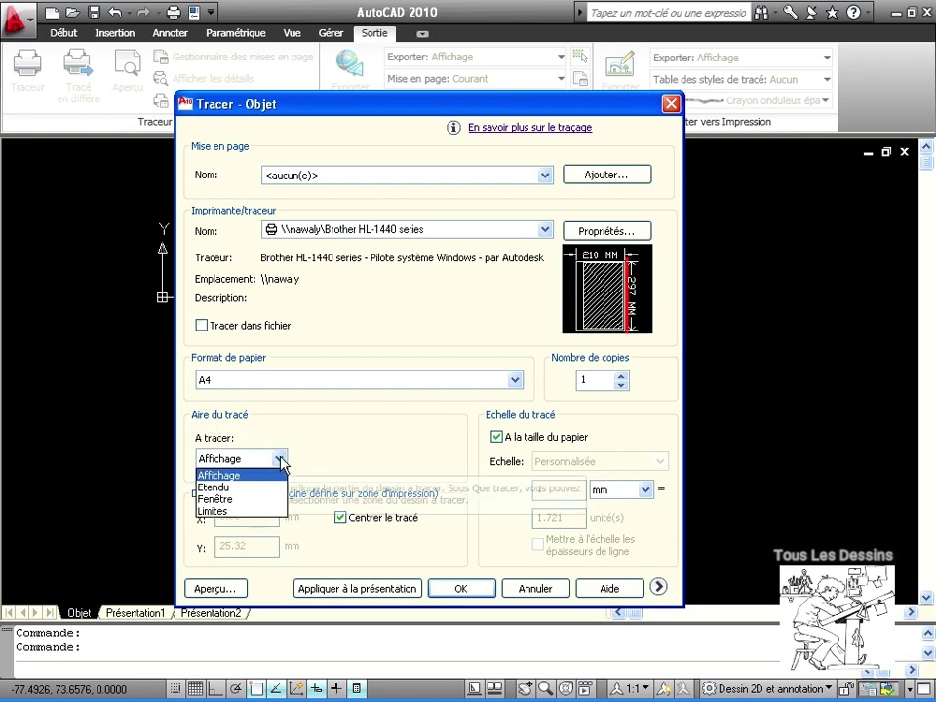
click(223, 500)
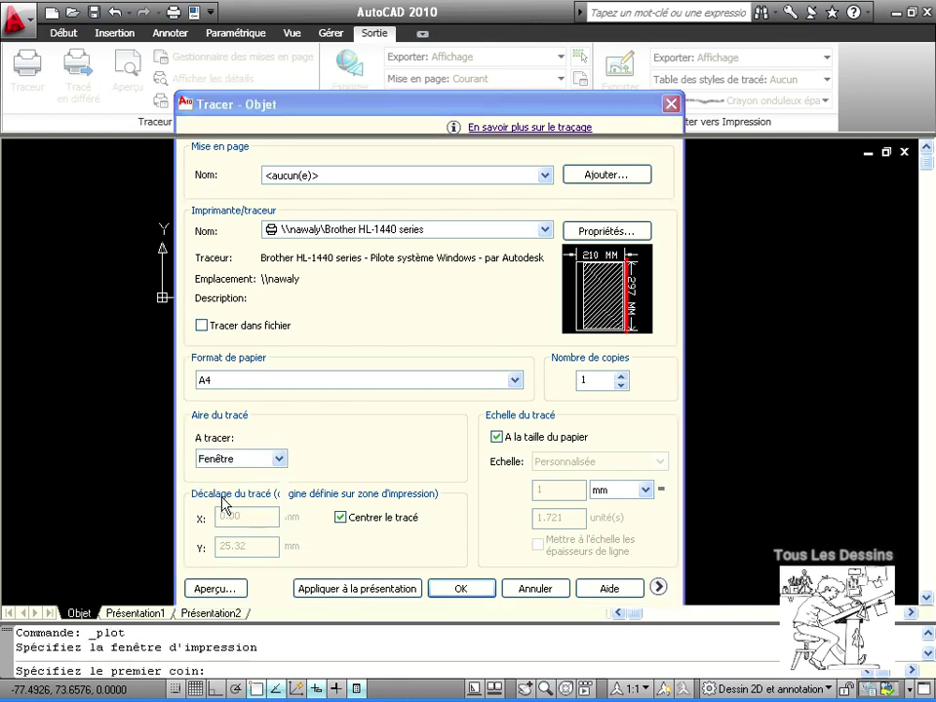
click(232, 192)
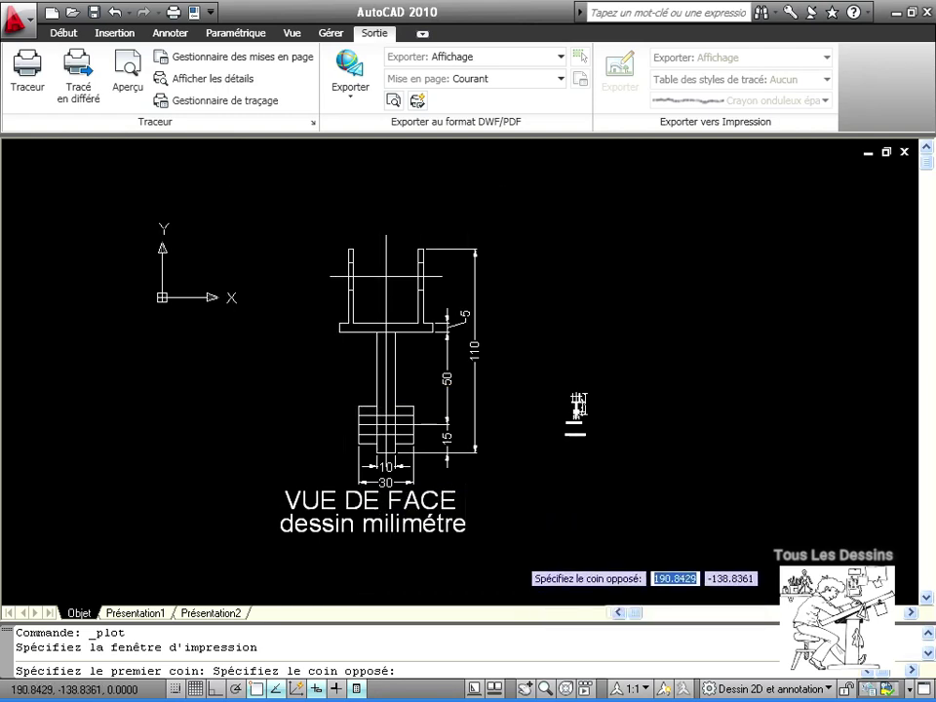
click(578, 406)
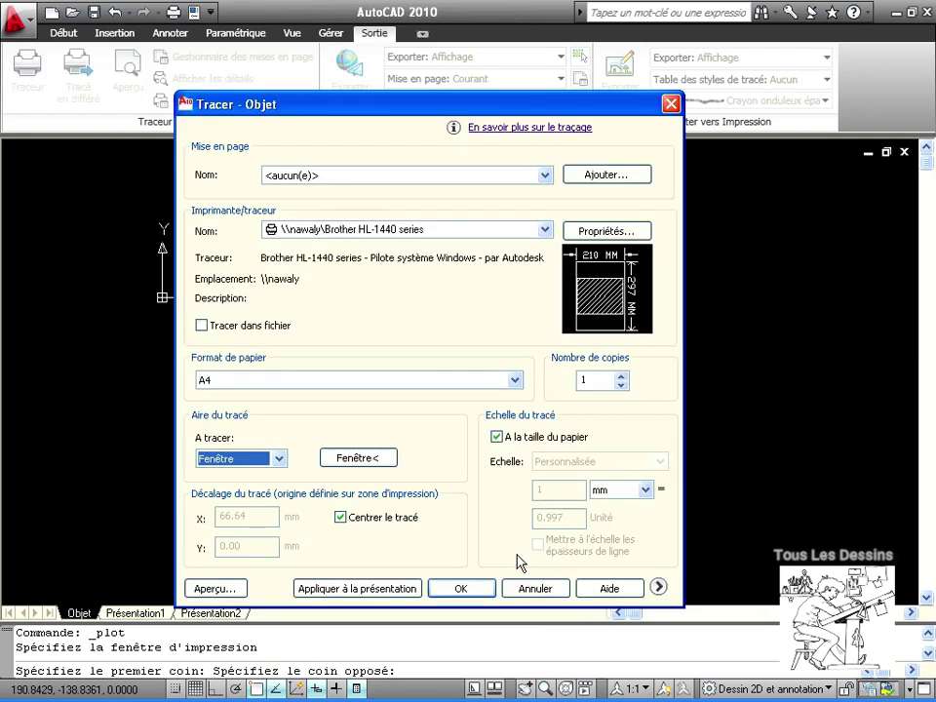
Preview the windowed plot fitted to the A4 paper, then exit the preview.
click(230, 587)
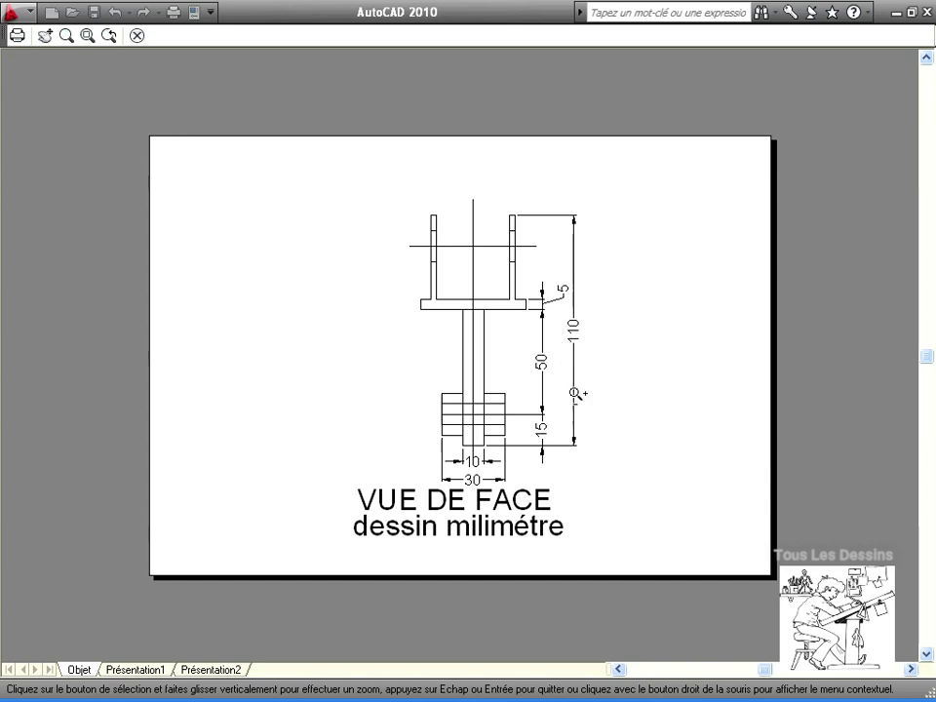
right_click(586, 422)
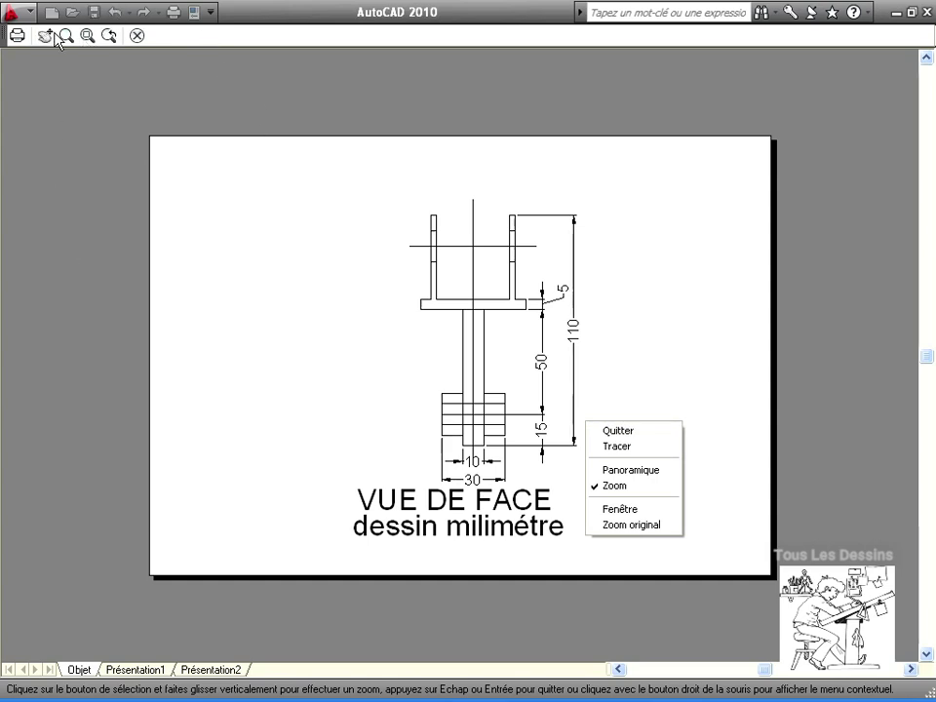
click(136, 37)
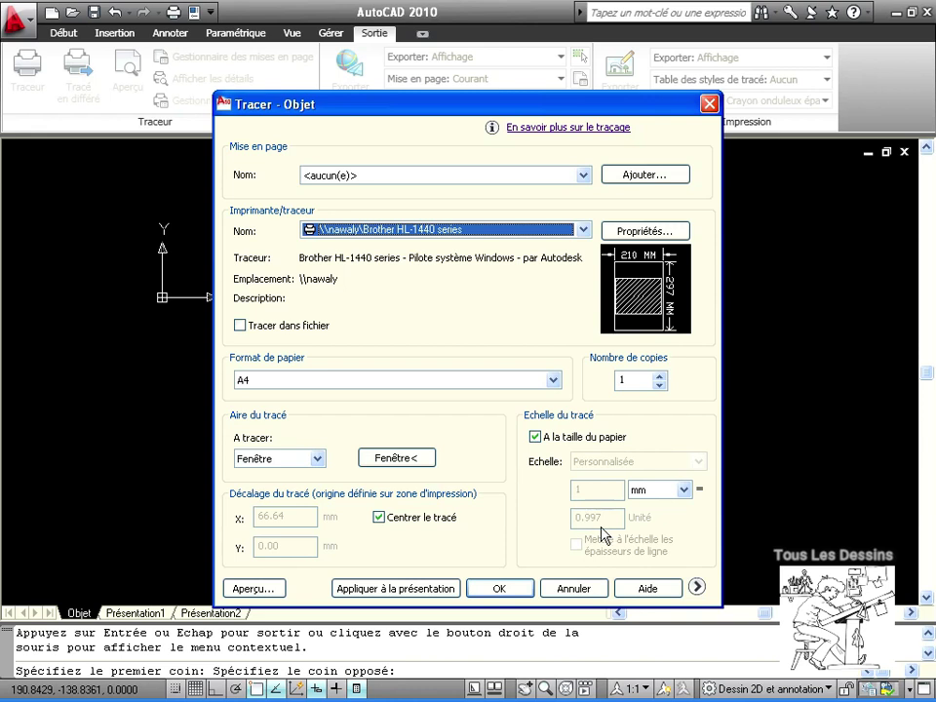
Turn off fitting to the paper size, set the plot scale to 1:1 and check it in the preview.
click(535, 438)
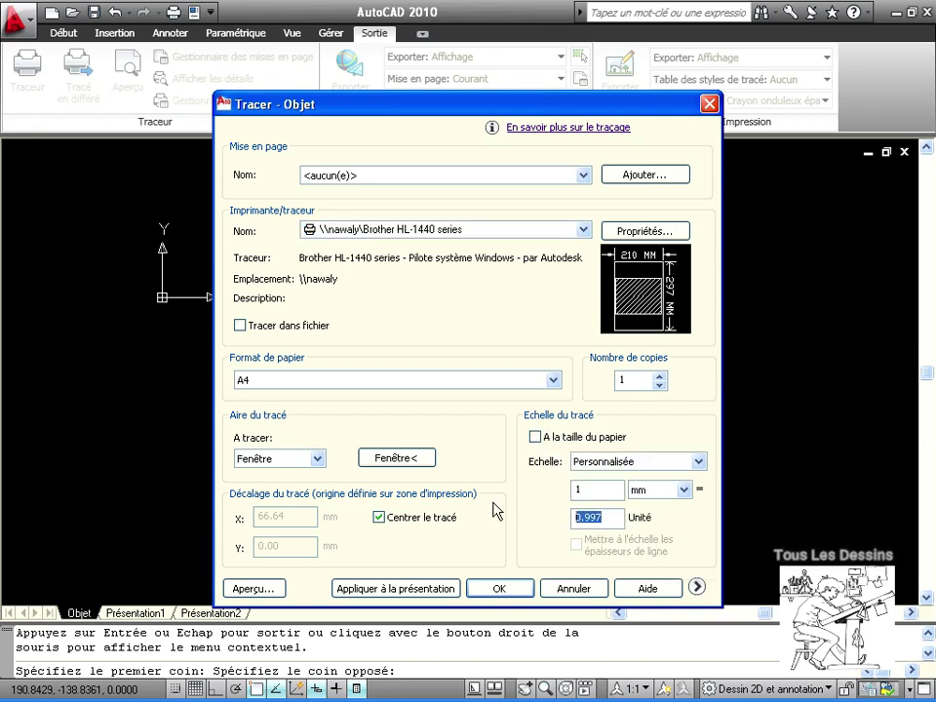
text(1)
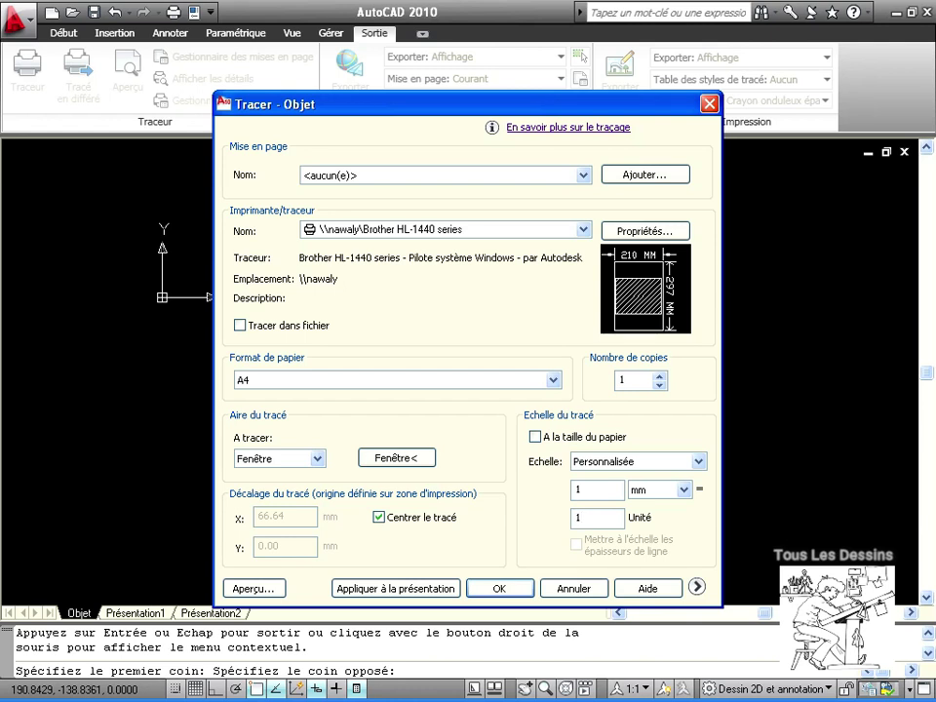
click(698, 461)
click(583, 491)
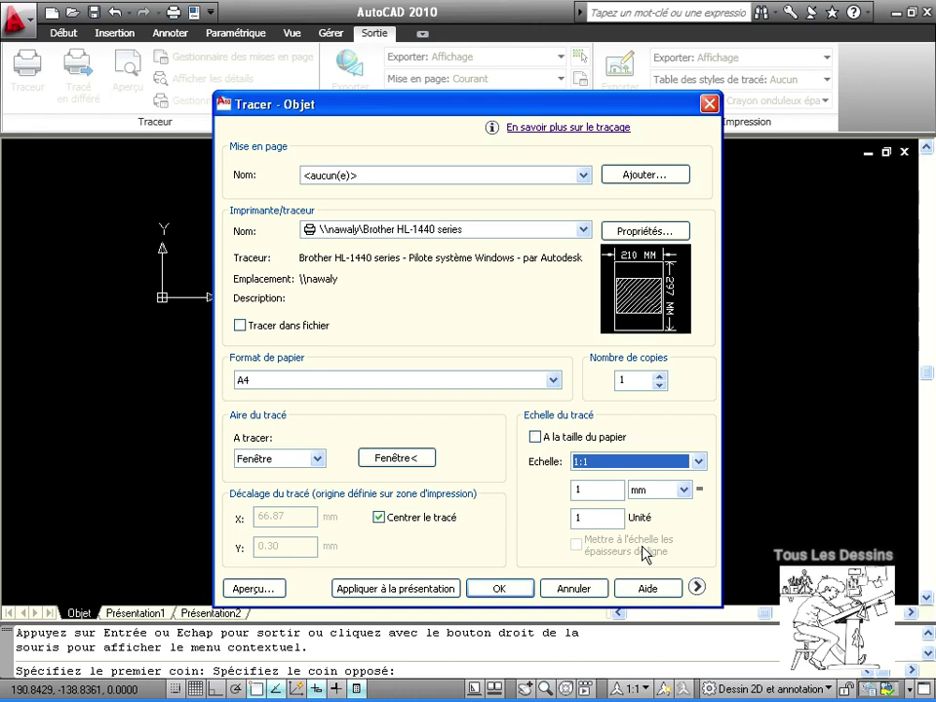
click(252, 588)
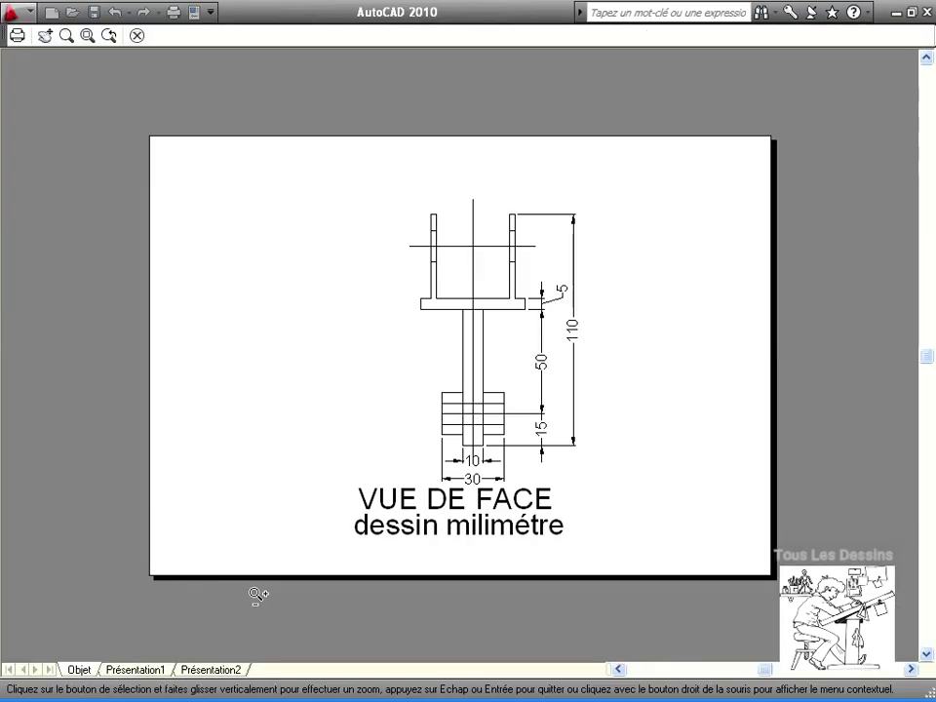
right_click(527, 422)
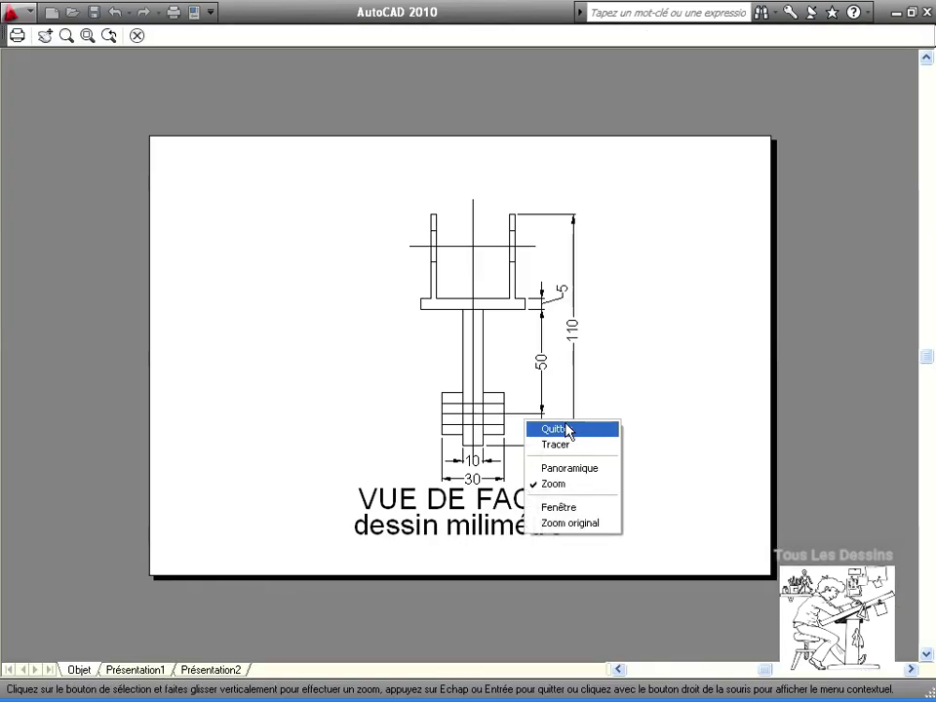
click(553, 429)
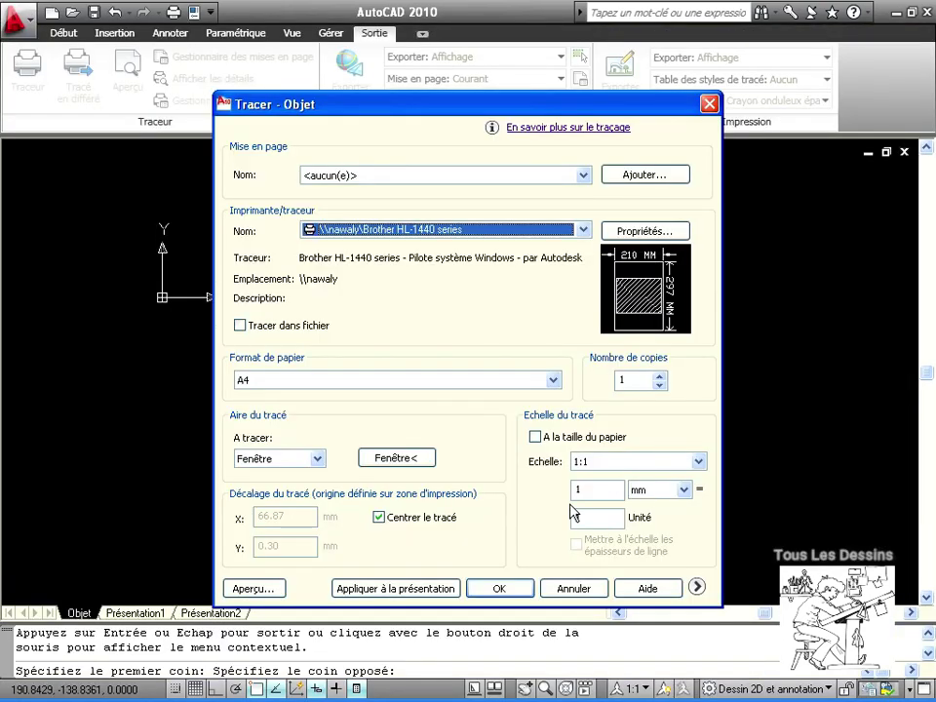
Try a plot scale of 1:2 and check it in the preview.
click(698, 462)
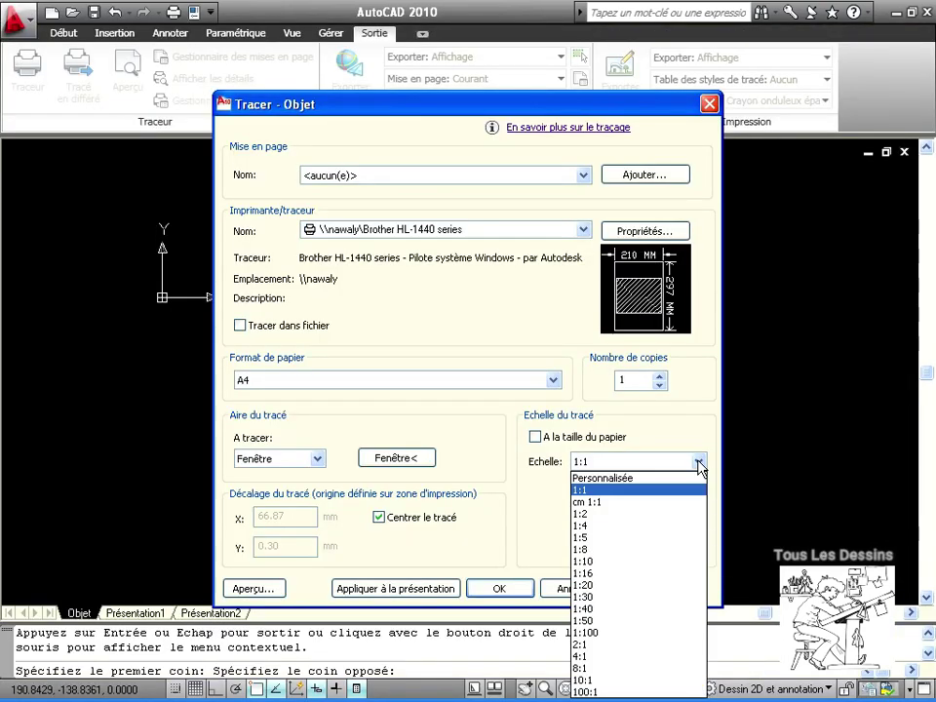
click(599, 514)
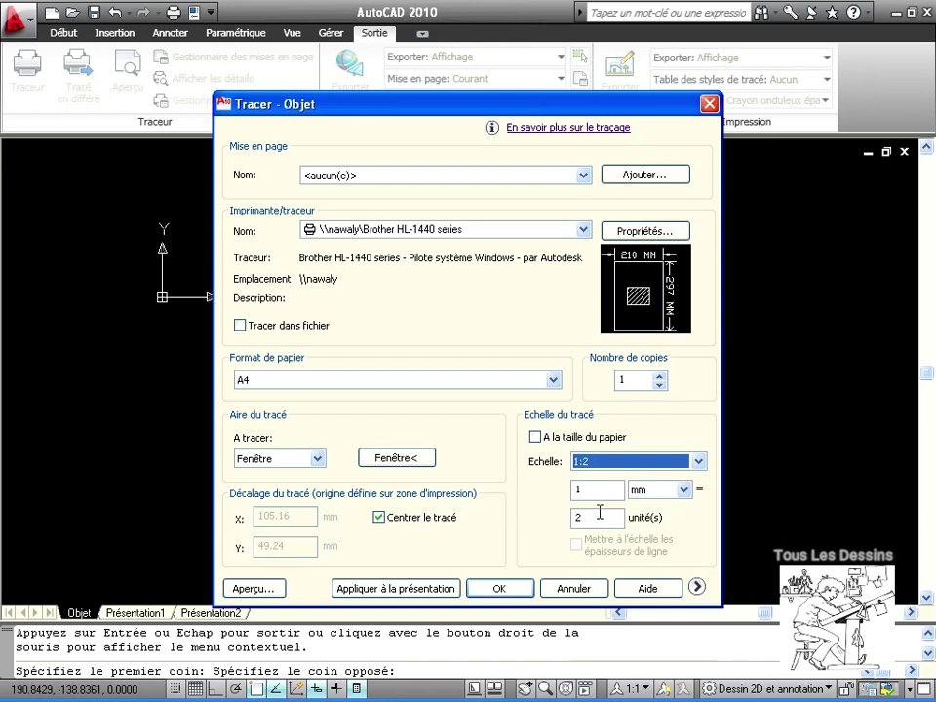
click(255, 589)
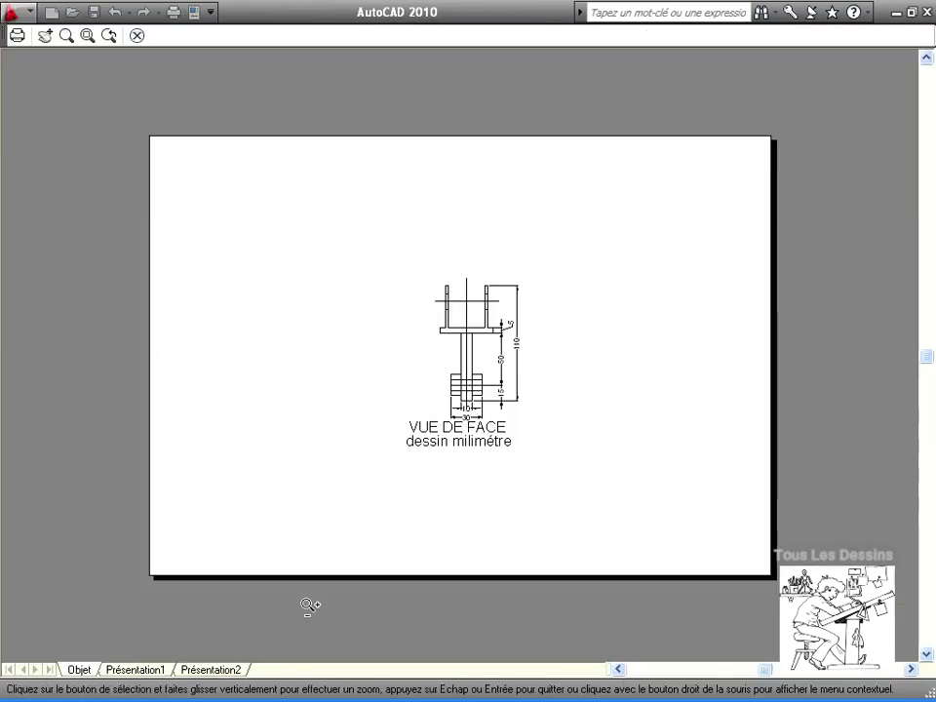
right_click(482, 347)
click(517, 357)
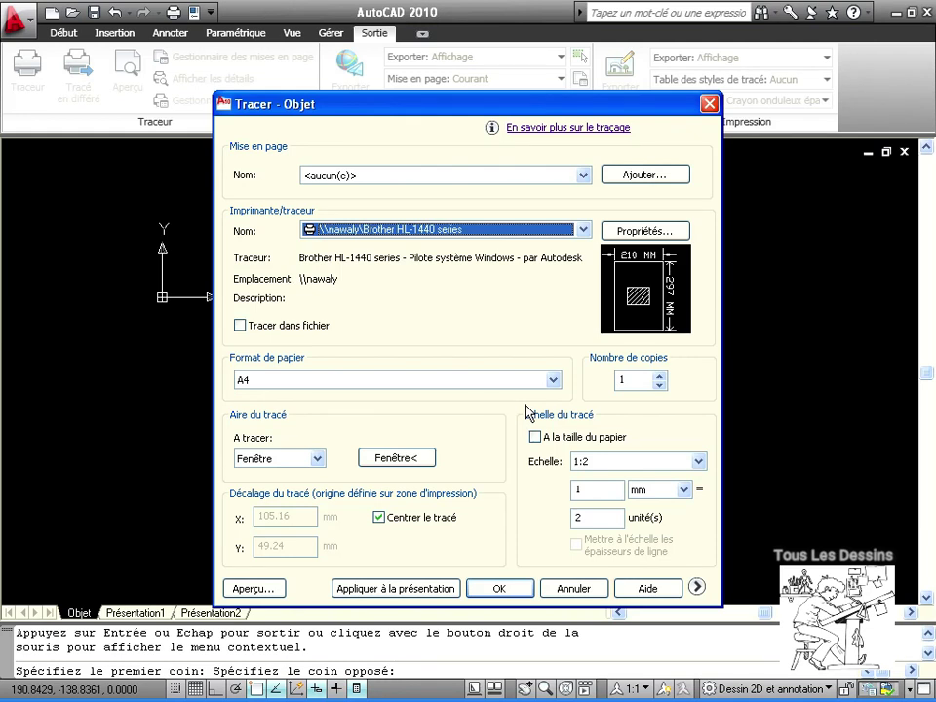
Try an enlarged plot scale of 2 mm to 1 unit and check it in the preview.
double_click(589, 489)
text(2)
double_click(605, 520)
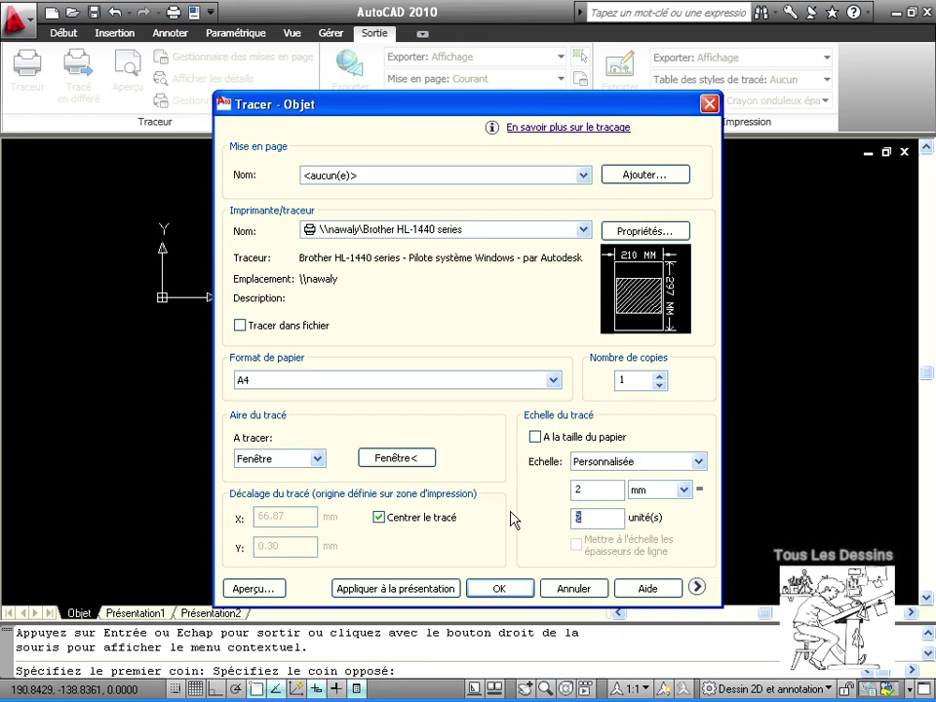
text(1)
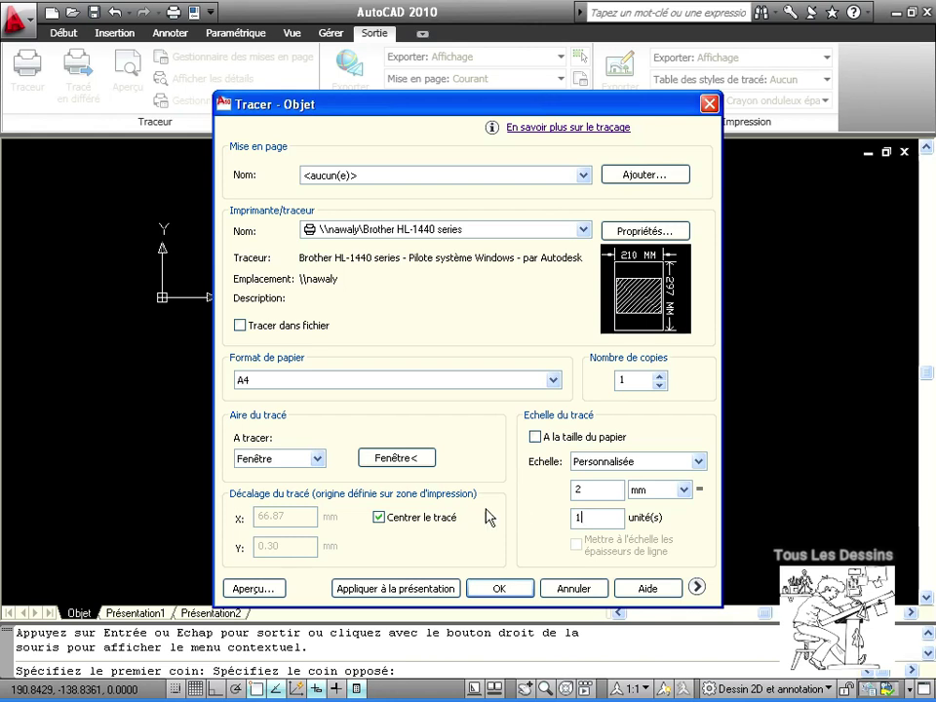
click(248, 589)
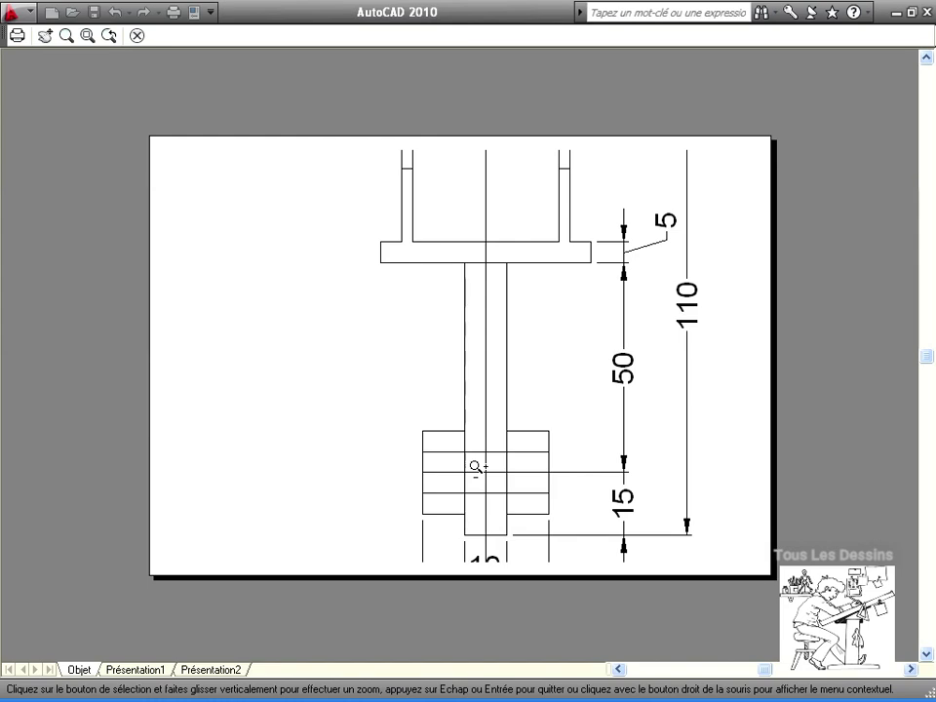
click(137, 36)
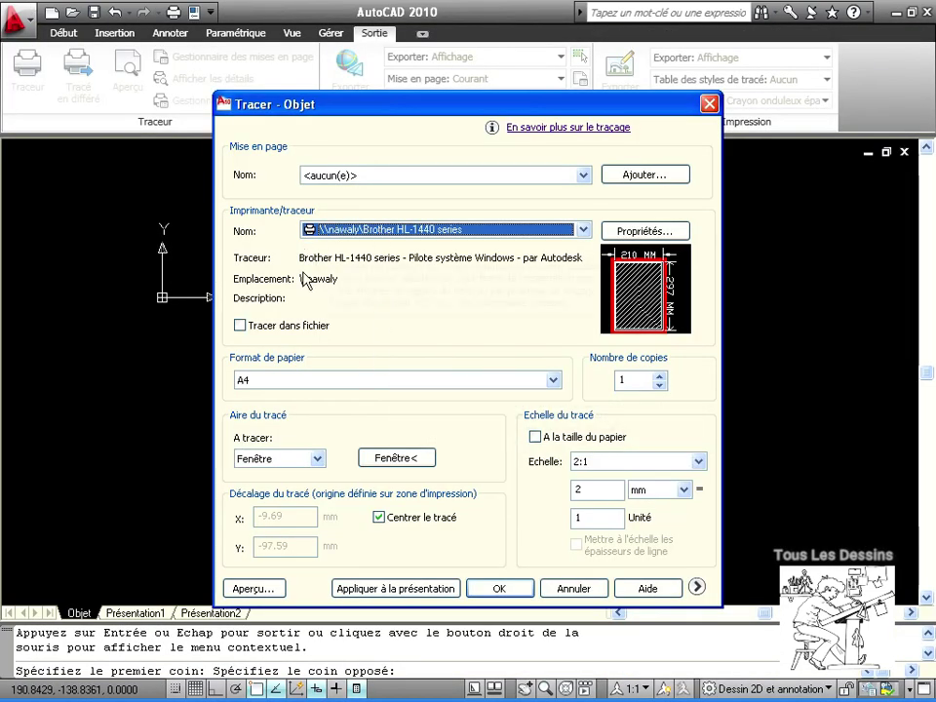
Set the plot scale back to 1 mm = 1 unit.
double_click(585, 489)
text(1)
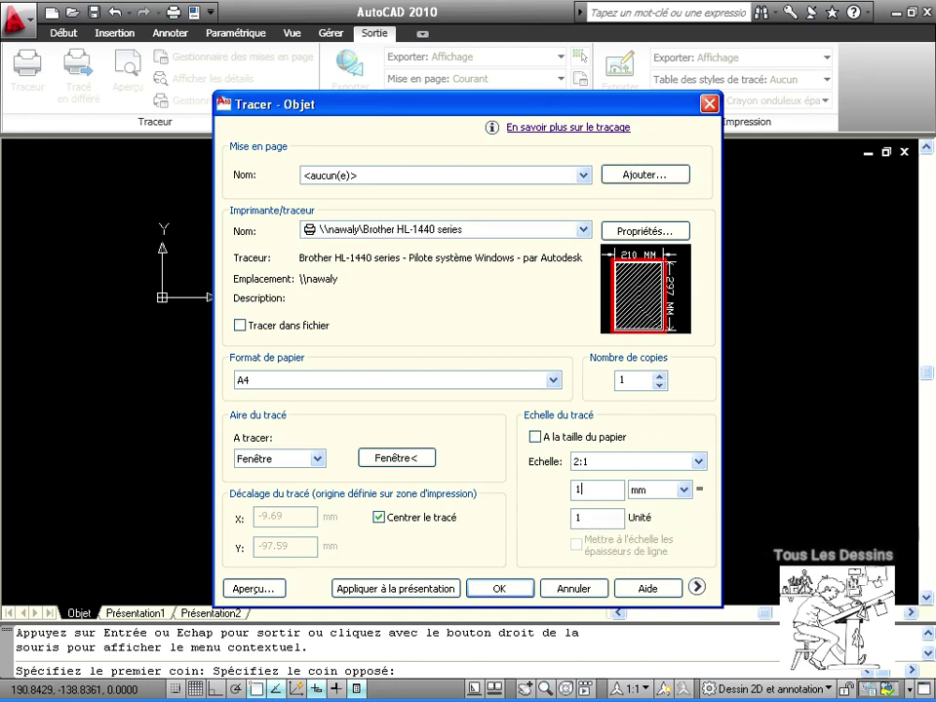
click(597, 517)
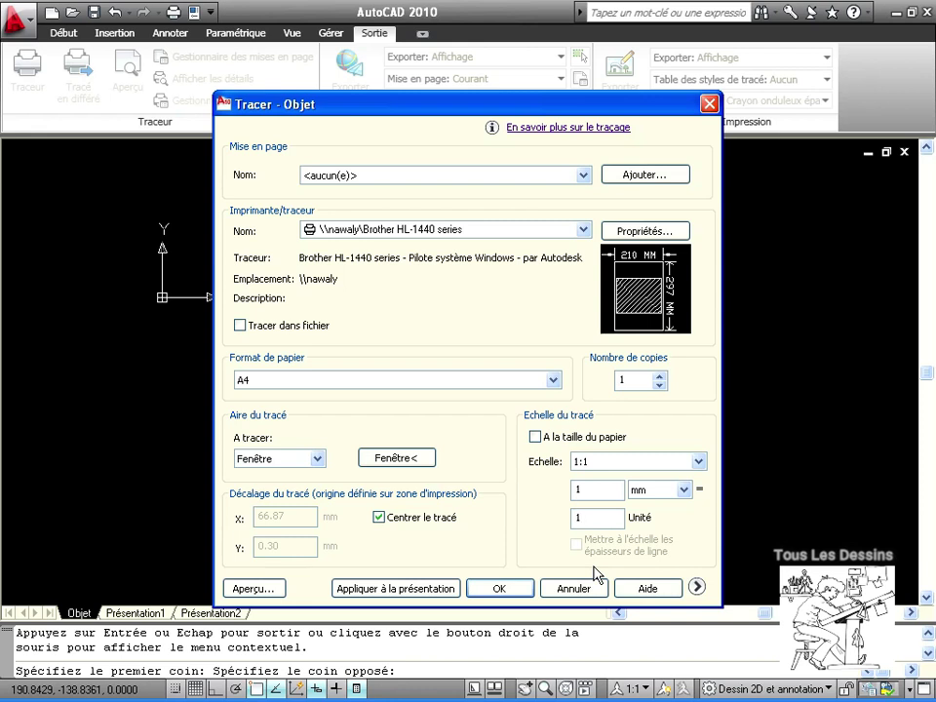
Show the additional plot options, including the drawing orientation, and send the plot to the printer.
click(696, 585)
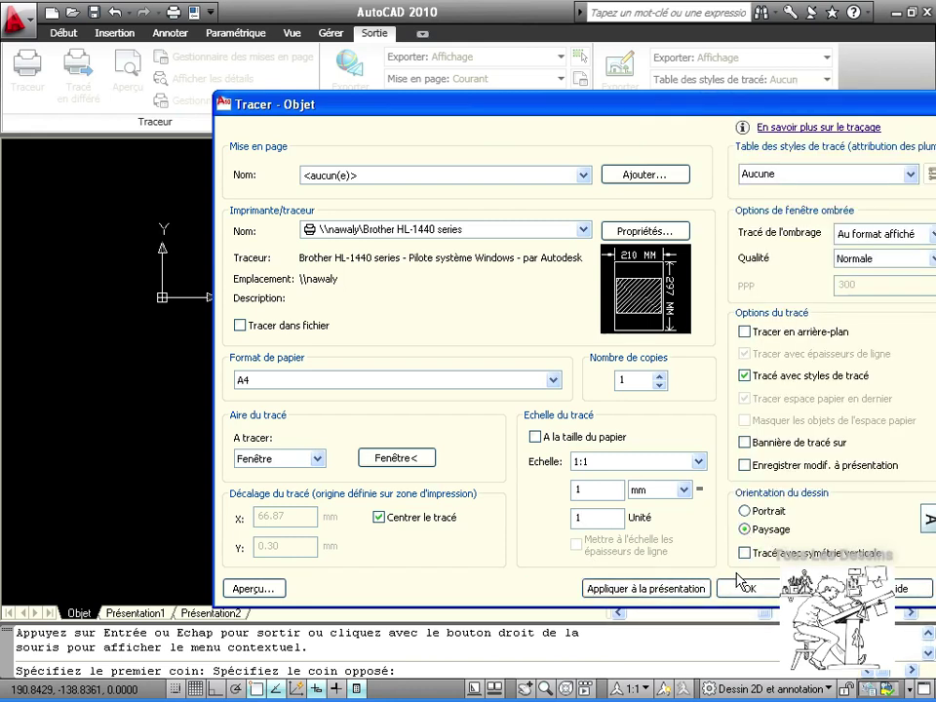
drag(729, 106, 611, 107)
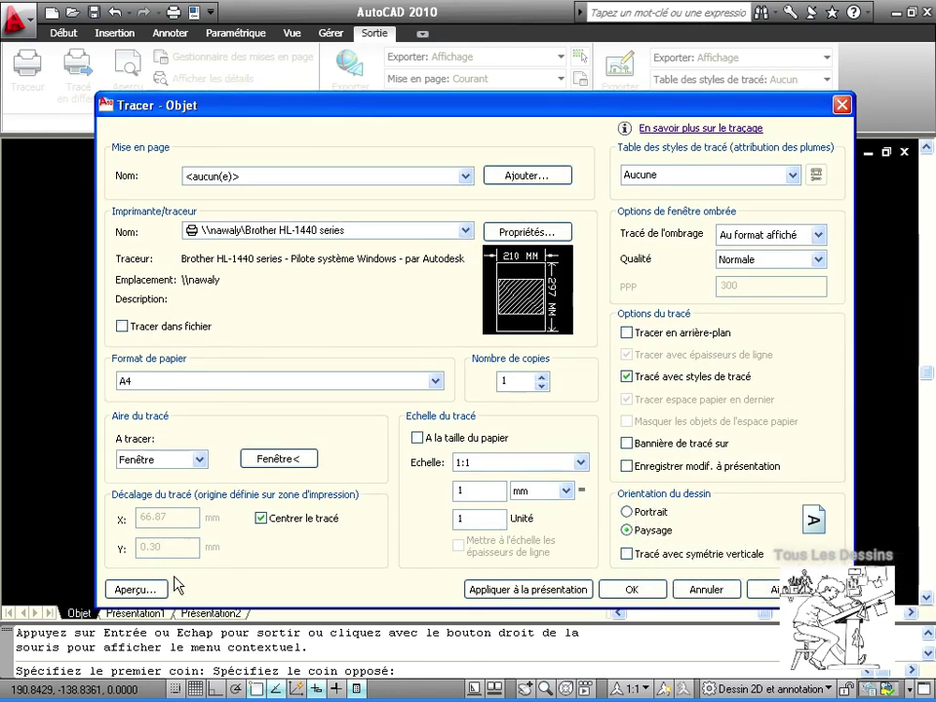
click(632, 590)
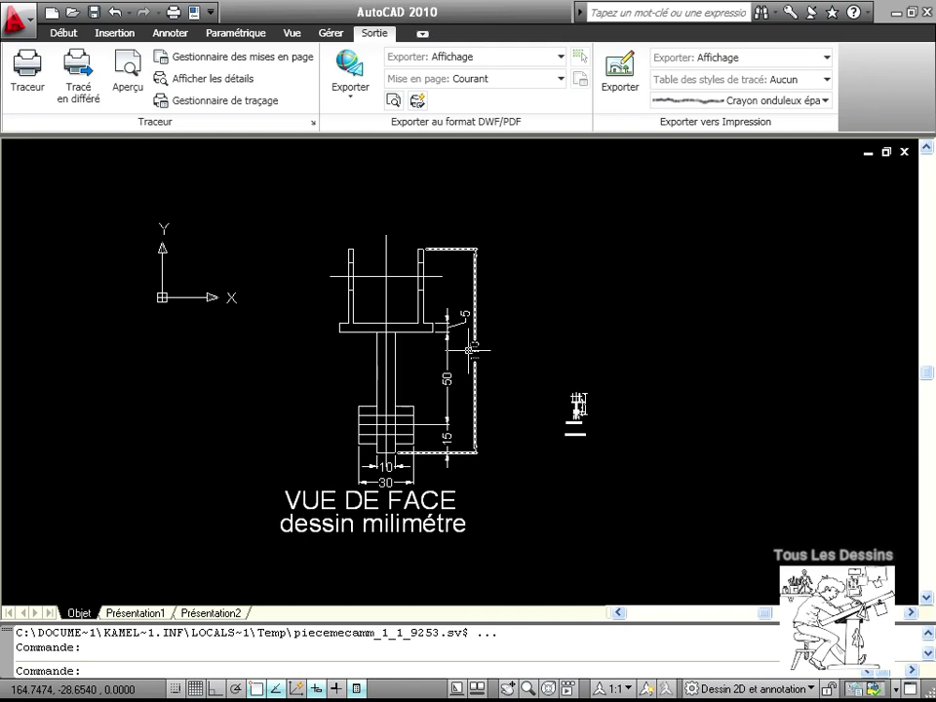
Start a plot of the centimetre front-view drawing and recall the previous plot's settings.
click(592, 448)
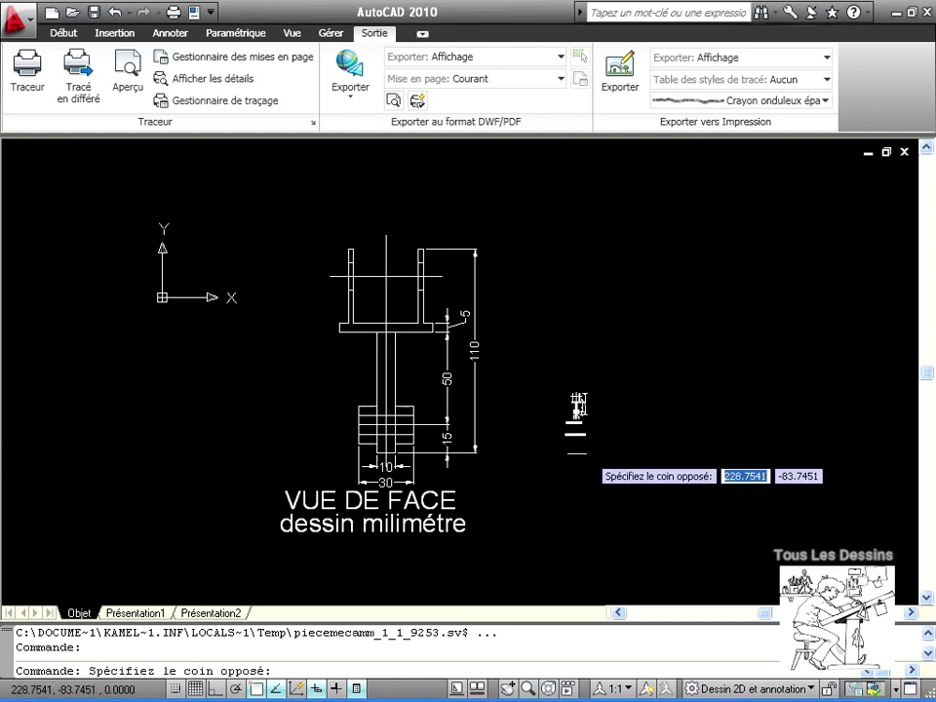
scroll(584, 450, up, 5)
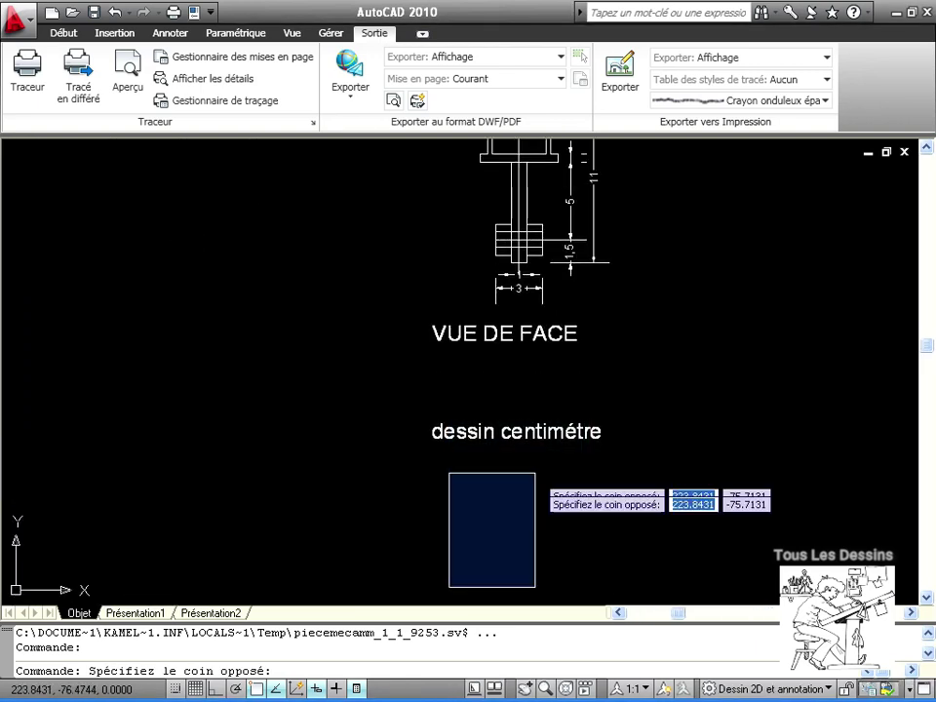
click(549, 521)
scroll(501, 491, up, 2)
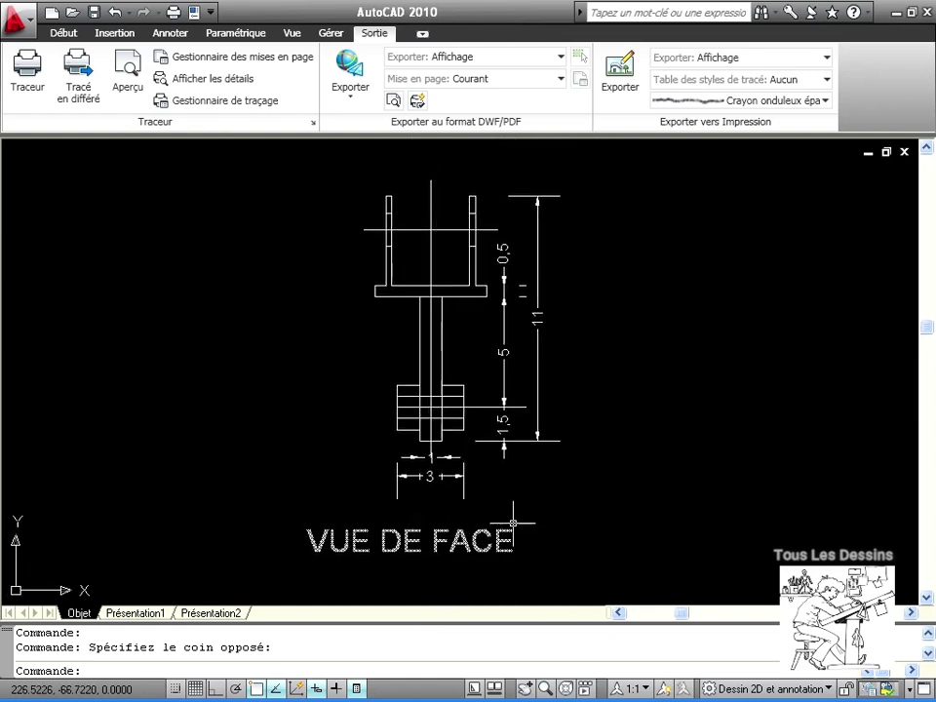
scroll(556, 452, down, 3)
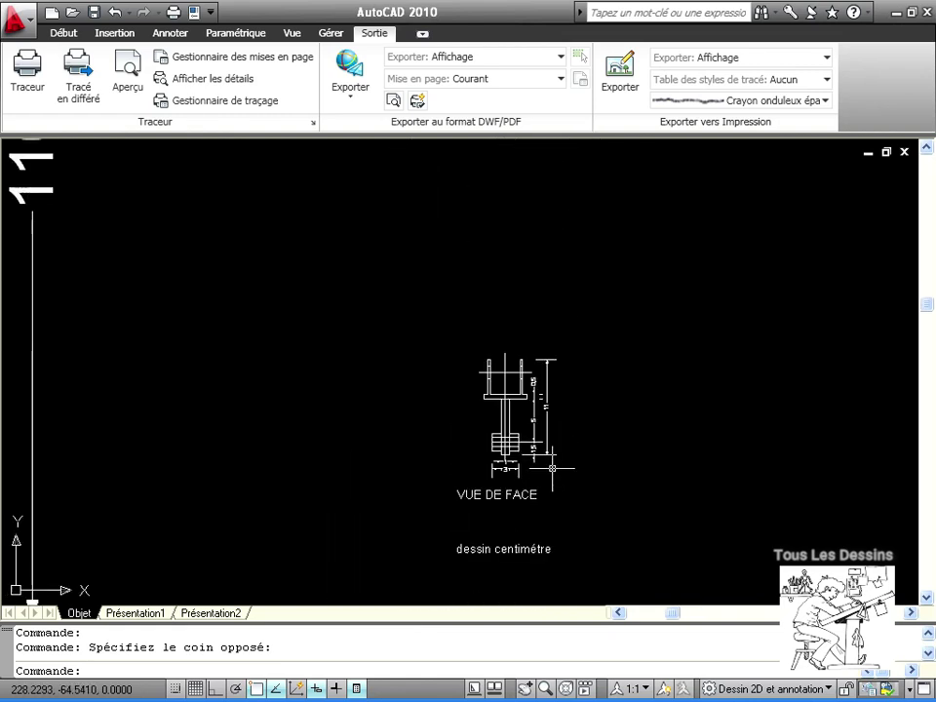
middle_drag(552, 468, 478, 374)
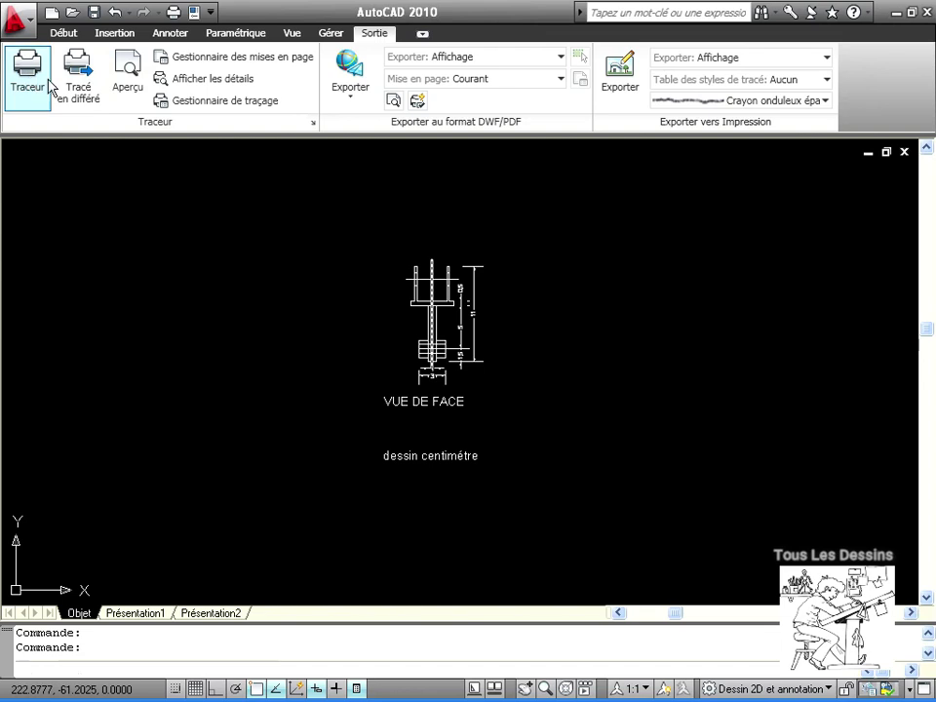
click(48, 86)
click(456, 175)
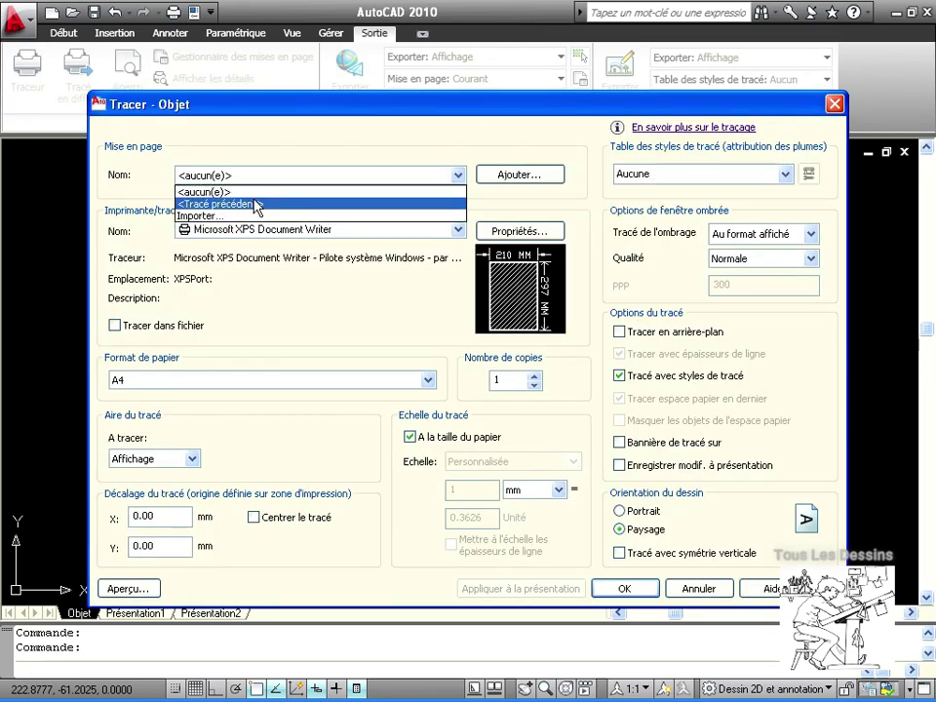
click(255, 205)
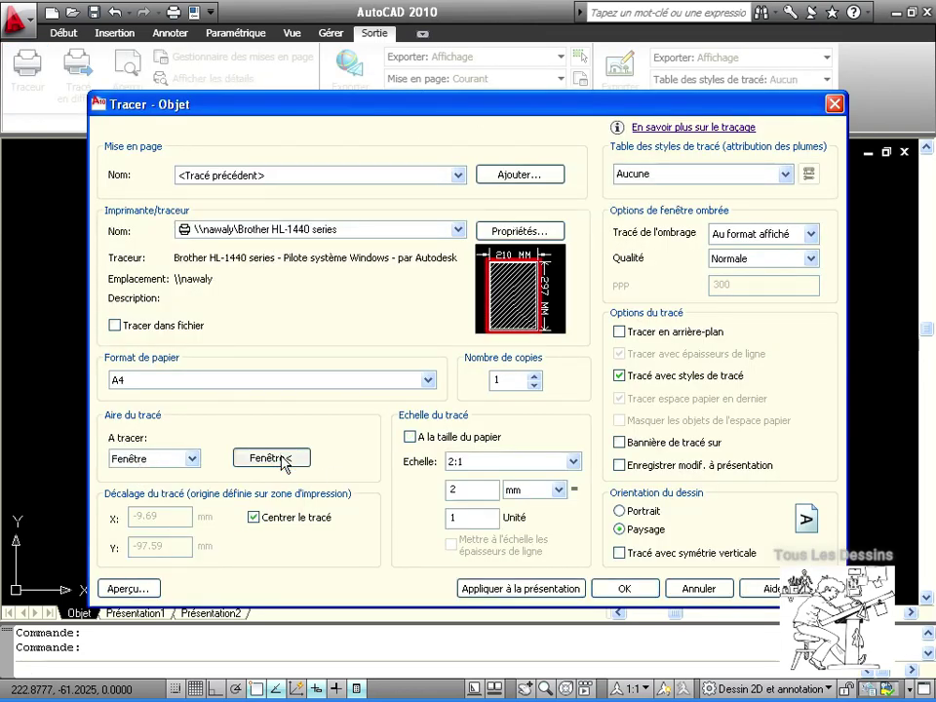
Define the plot window around the centimetre front view, including its two text captions.
click(273, 457)
click(358, 236)
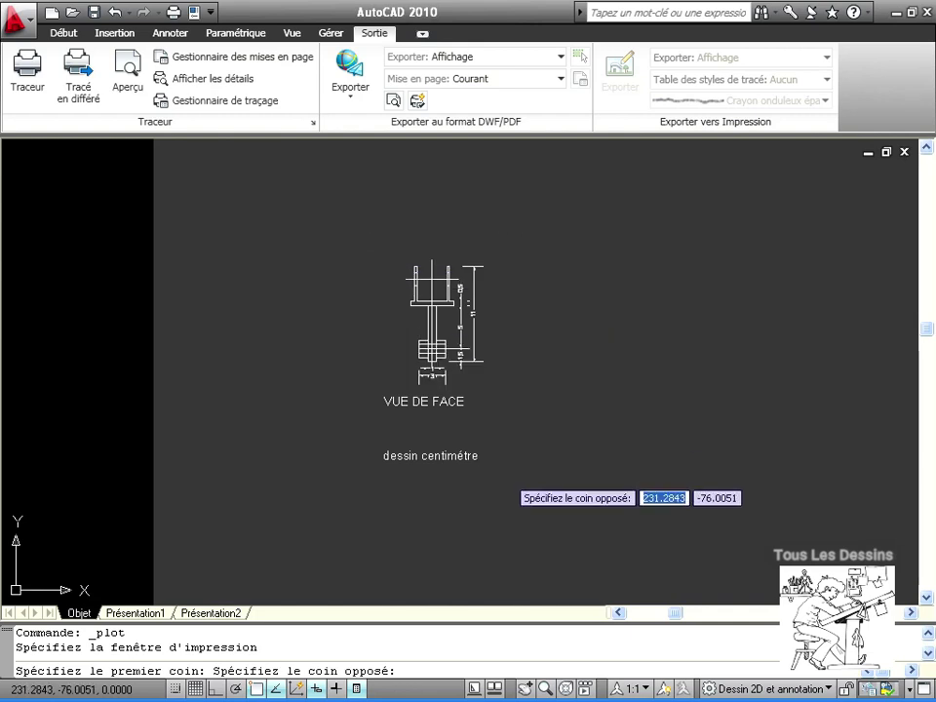
click(502, 478)
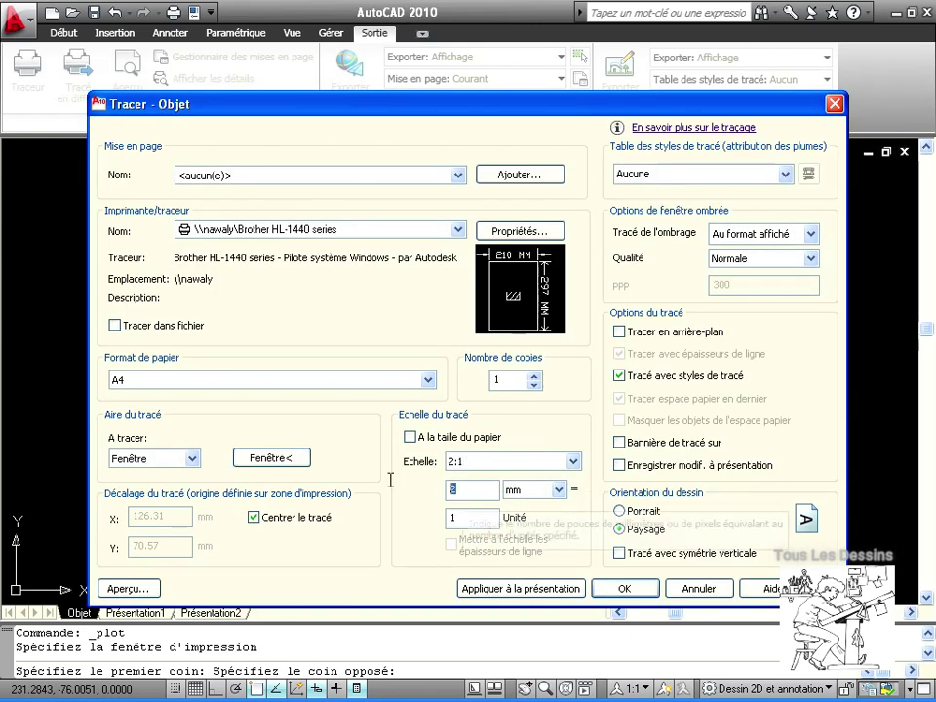
Try a 1:1 plot scale for the centimetre drawing and check it in the preview.
click(573, 461)
click(467, 491)
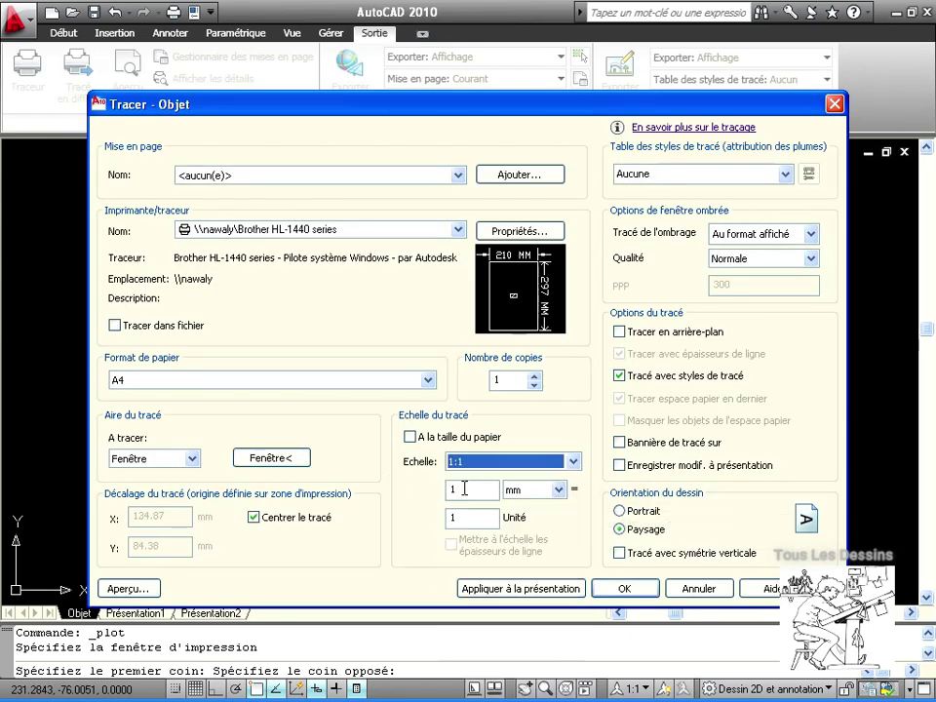
click(128, 587)
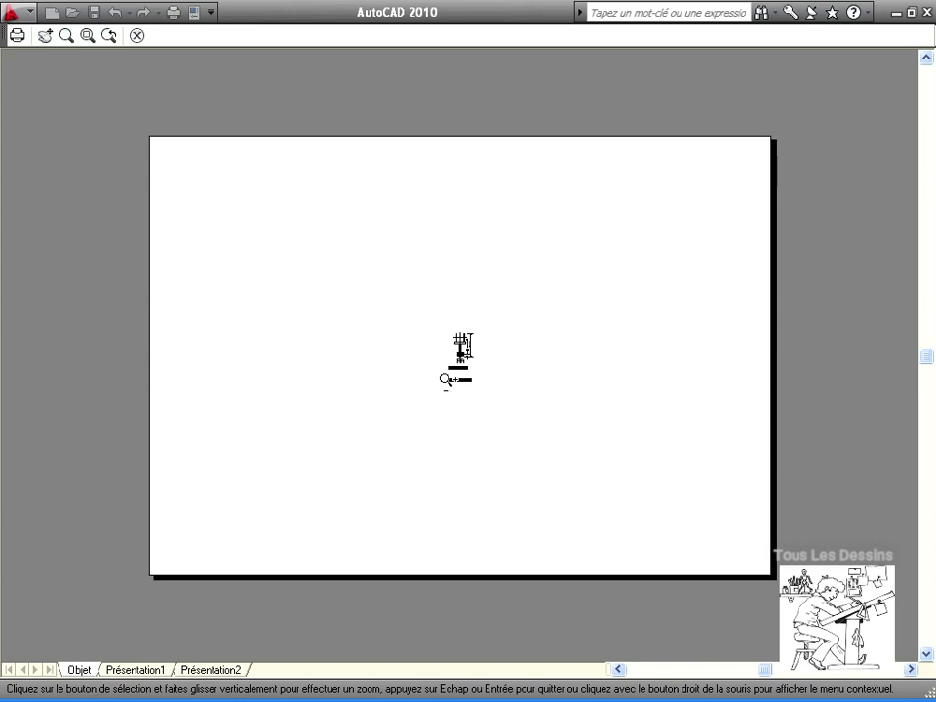
right_click(485, 355)
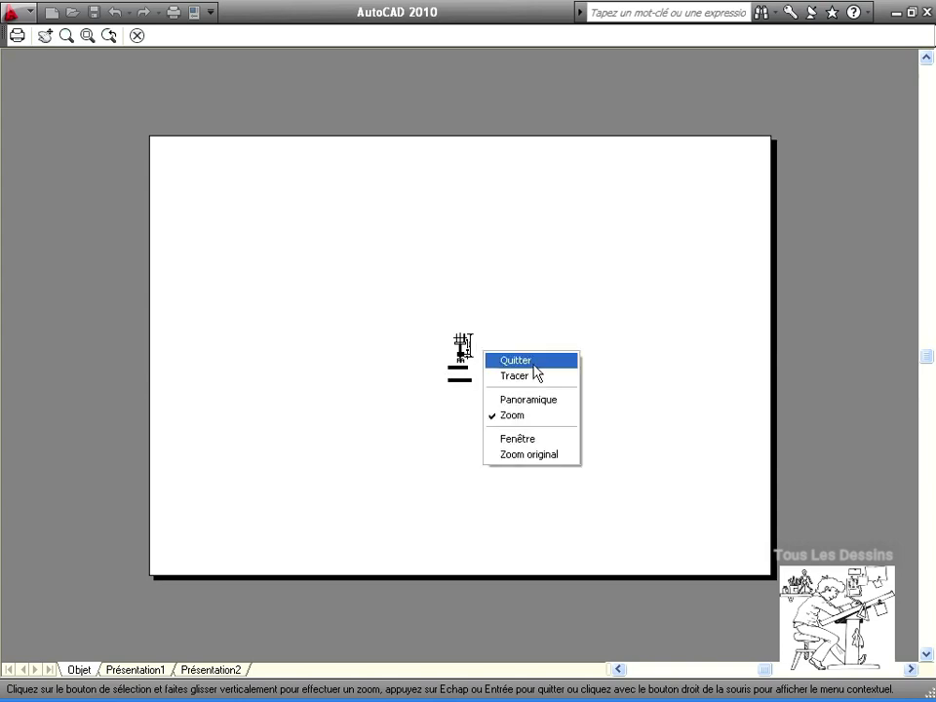
click(527, 360)
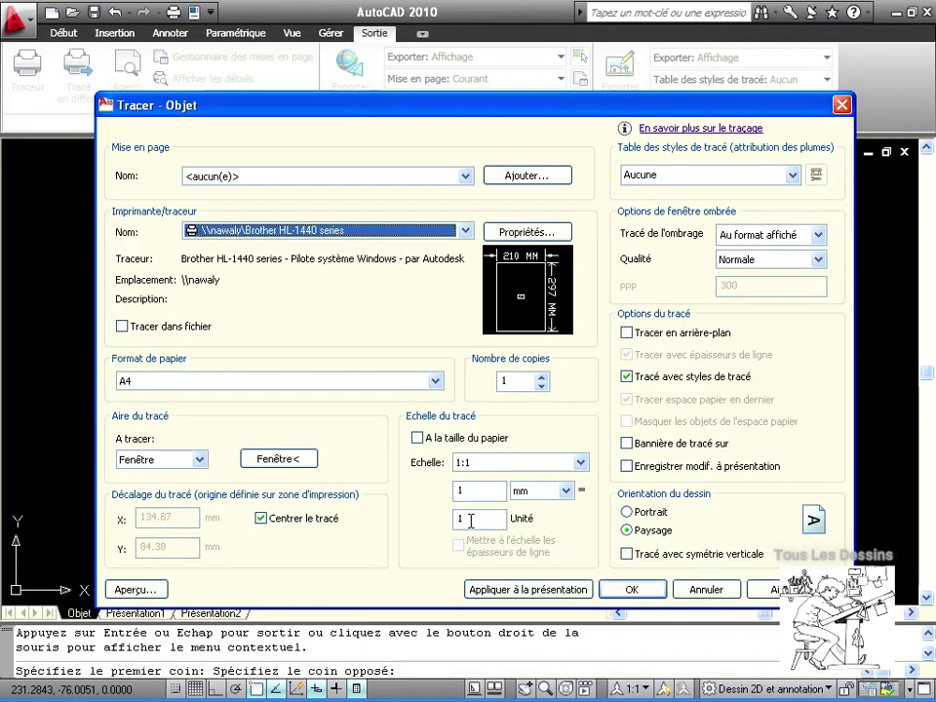
Try a plot scale of 1 mm = 10 units and check it in the preview.
drag(472, 519, 423, 525)
key(BackSpace)
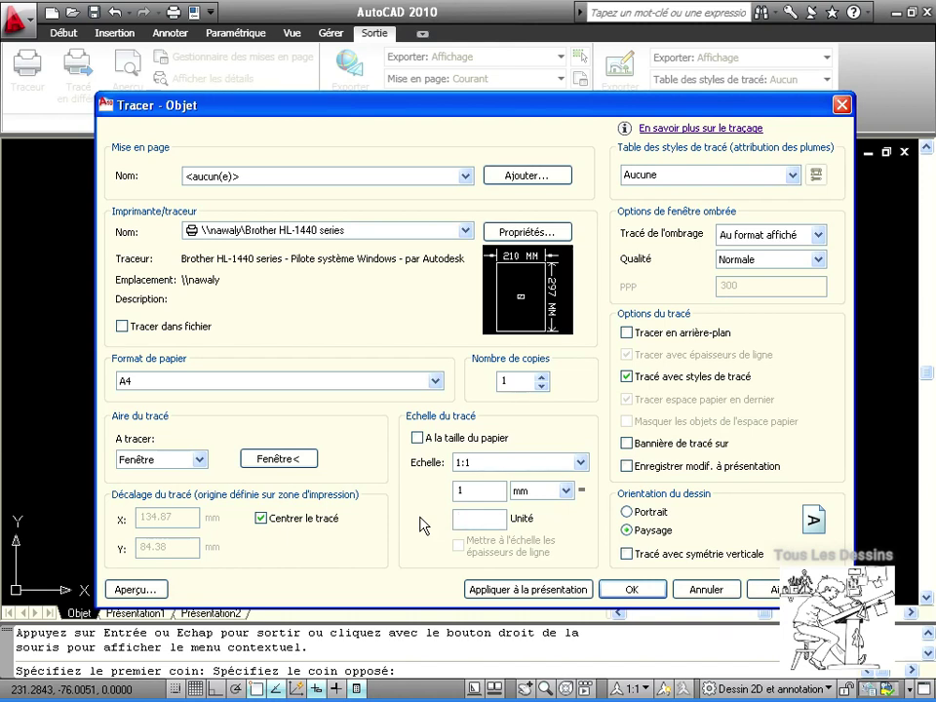
text(10)
click(138, 592)
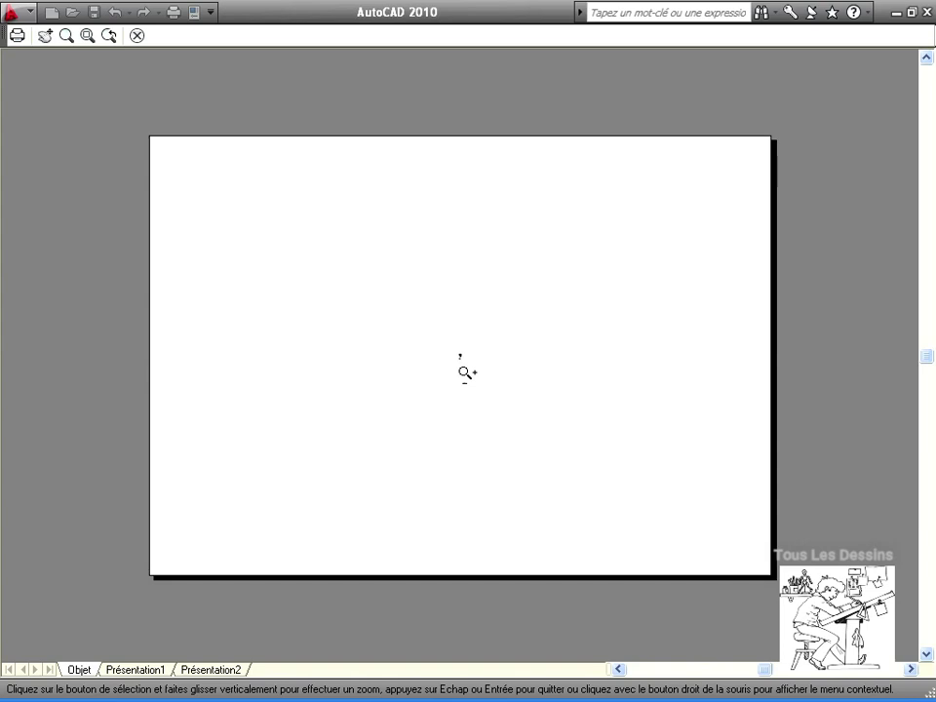
click(137, 36)
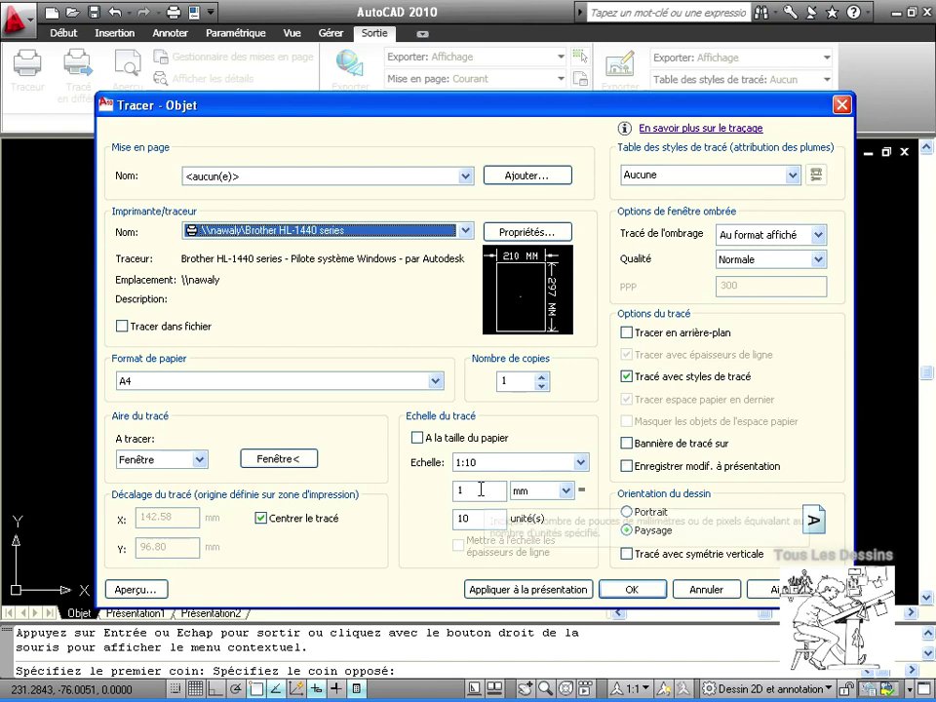
Set the plot scale to 10 mm = 1 unit, check it in the preview, and cancel the plot.
double_click(481, 490)
text(10)
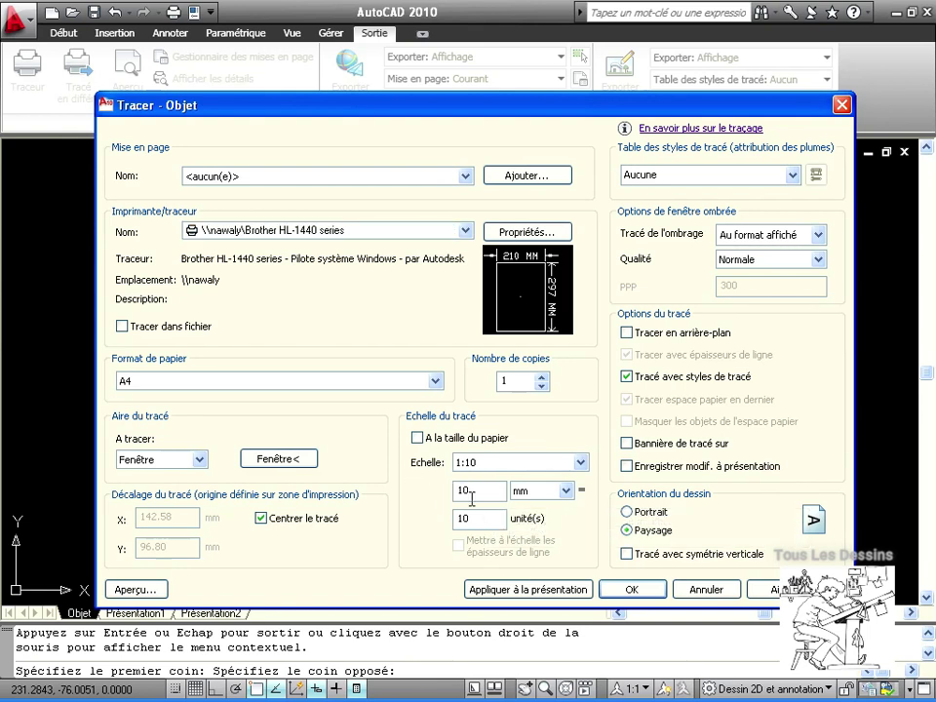
key(Tab)
text(1)
click(156, 590)
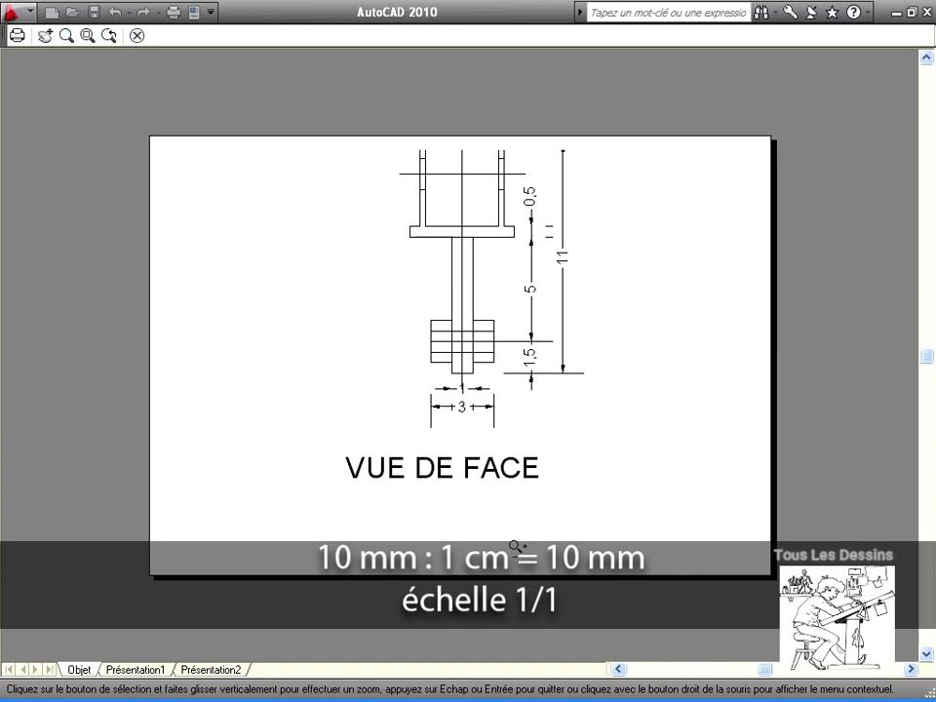
right_click(554, 437)
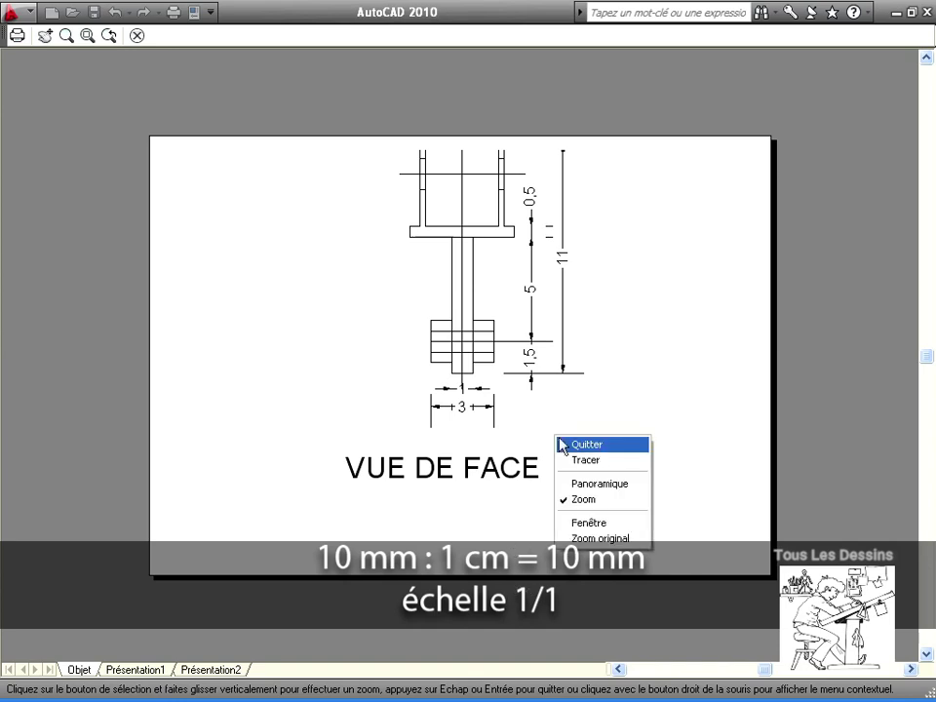
click(627, 454)
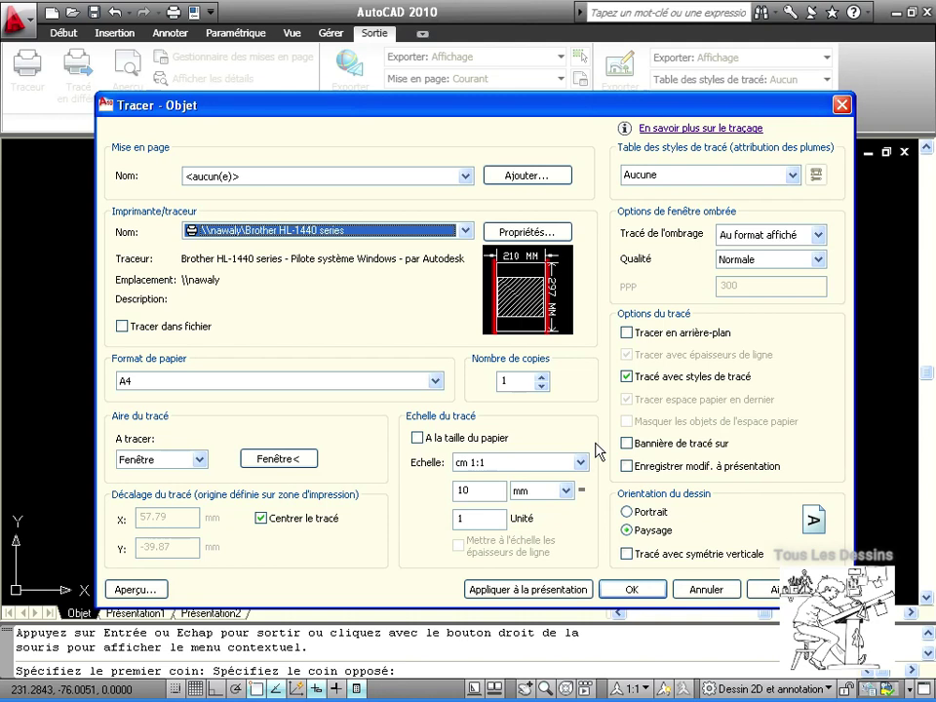
click(707, 590)
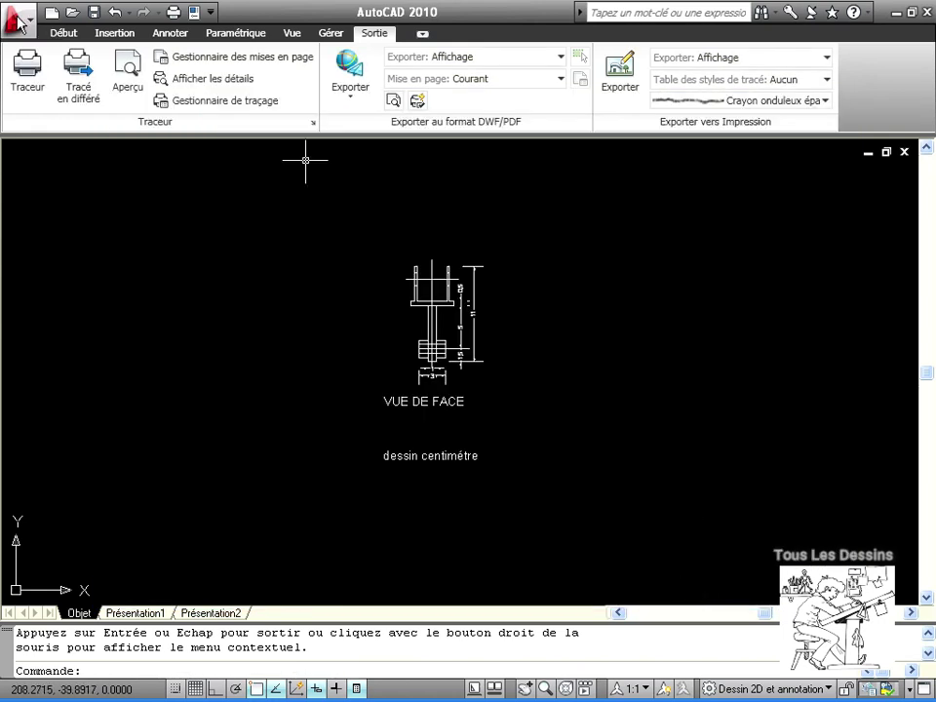
Open the scale list in the user preference options and move the cm 1:1 scale to the beginning of the list.
click(22, 21)
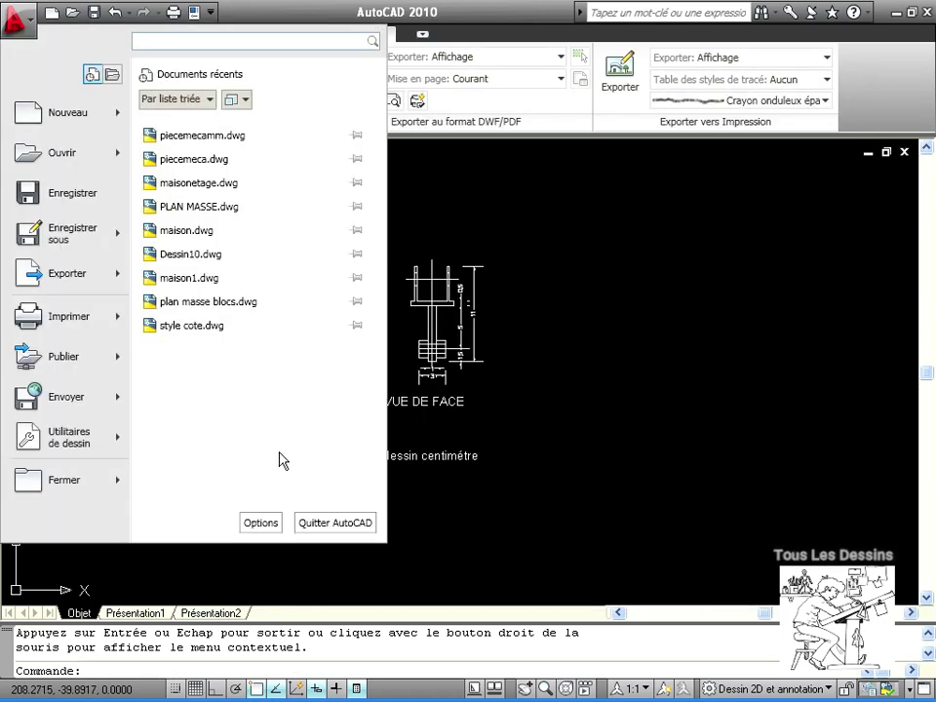
click(259, 520)
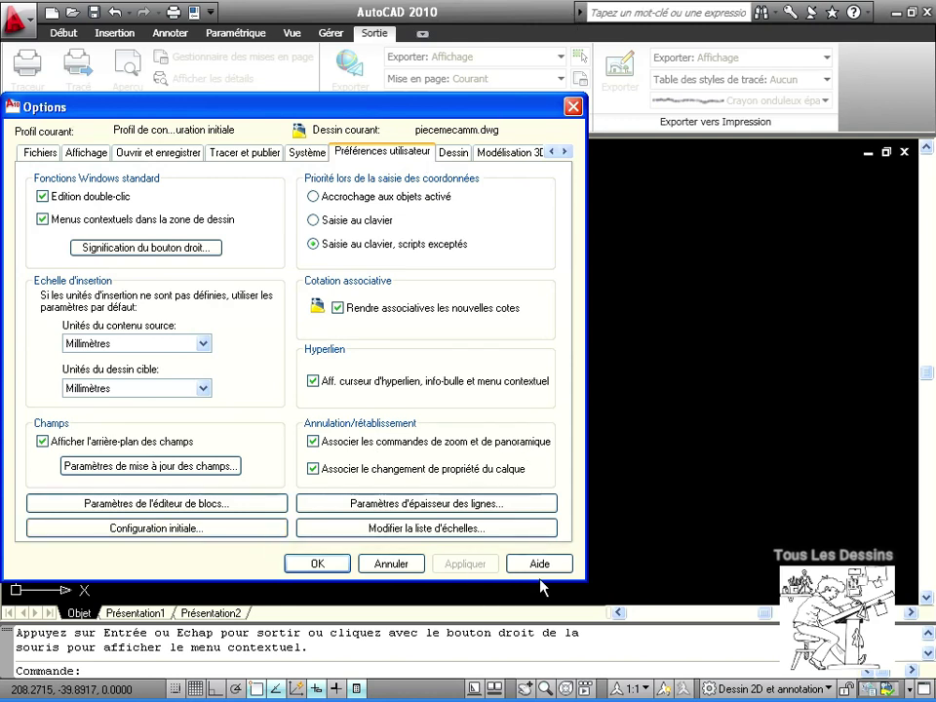
click(434, 531)
drag(336, 307, 336, 276)
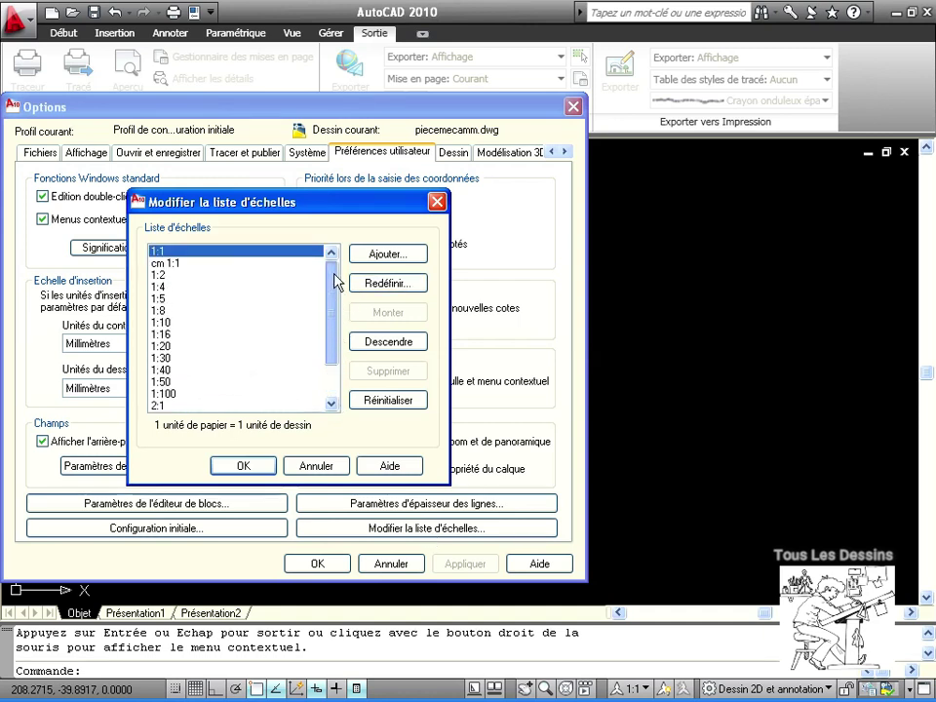
click(161, 263)
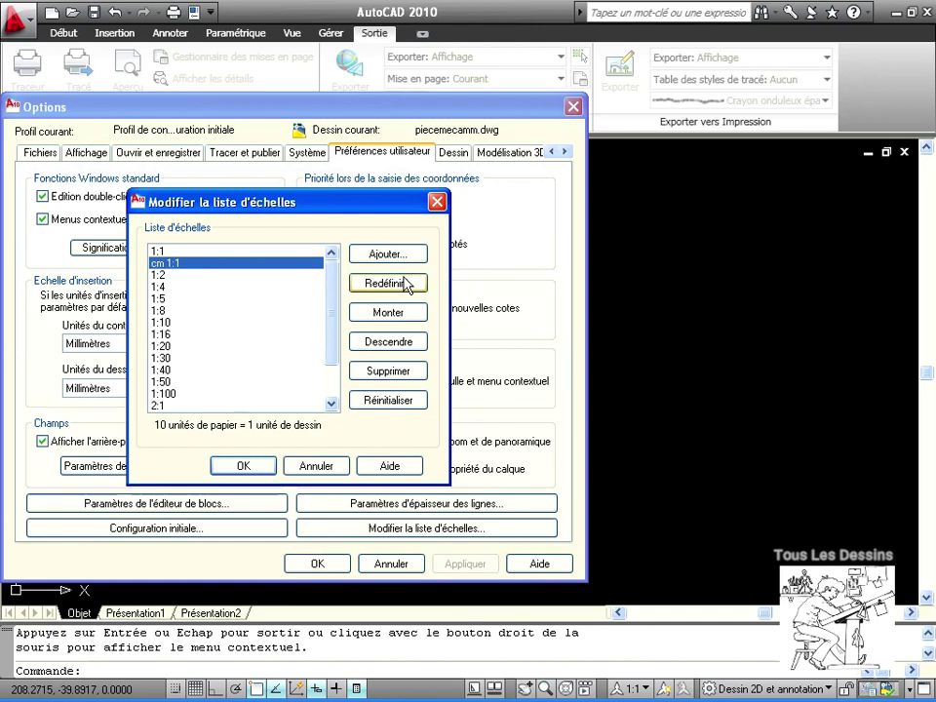
click(390, 310)
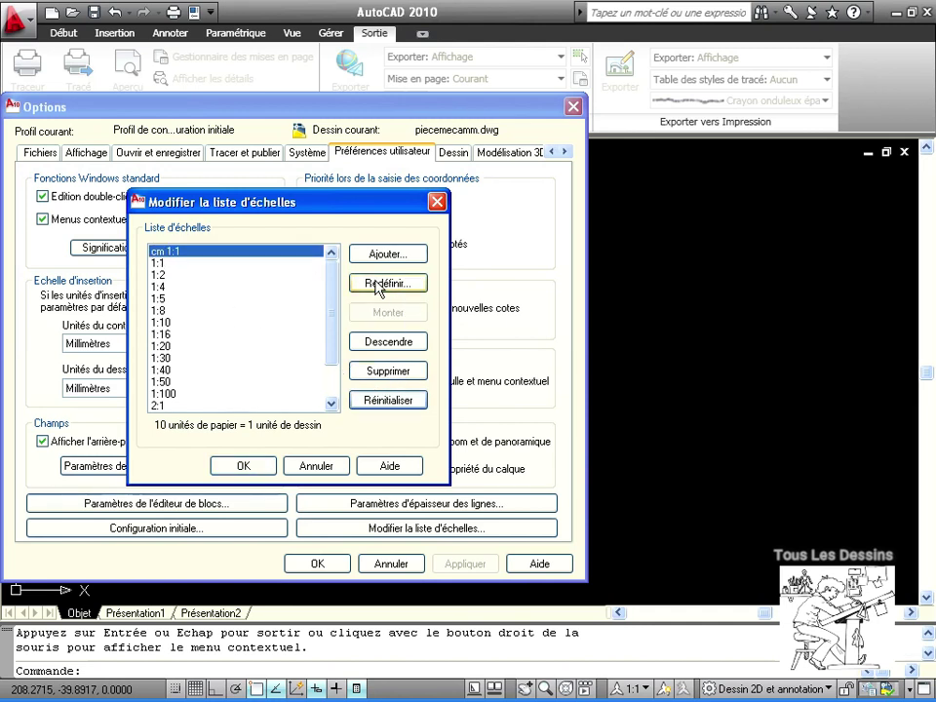
Review the cm 1:1 scale's definition: its name, paper units and drawing units.
click(409, 286)
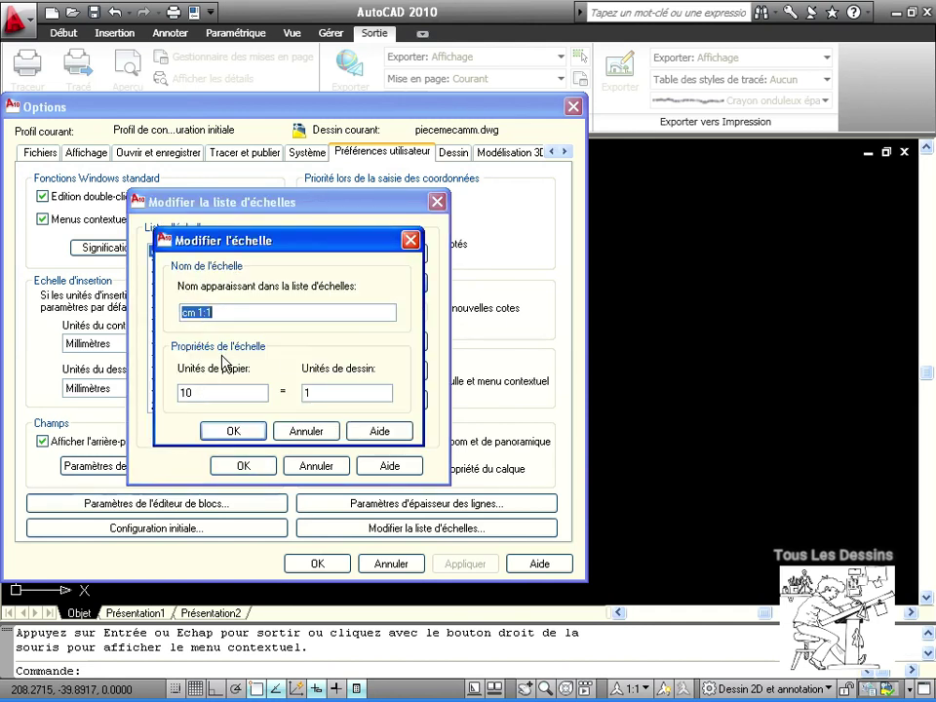
double_click(198, 312)
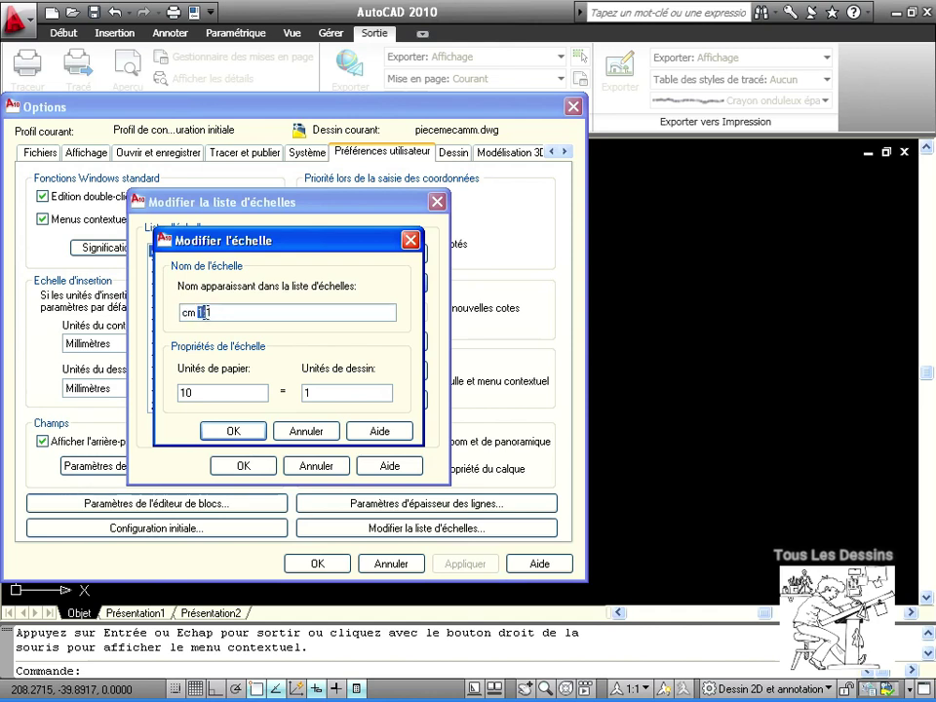
drag(198, 393, 166, 393)
drag(345, 393, 290, 383)
click(224, 431)
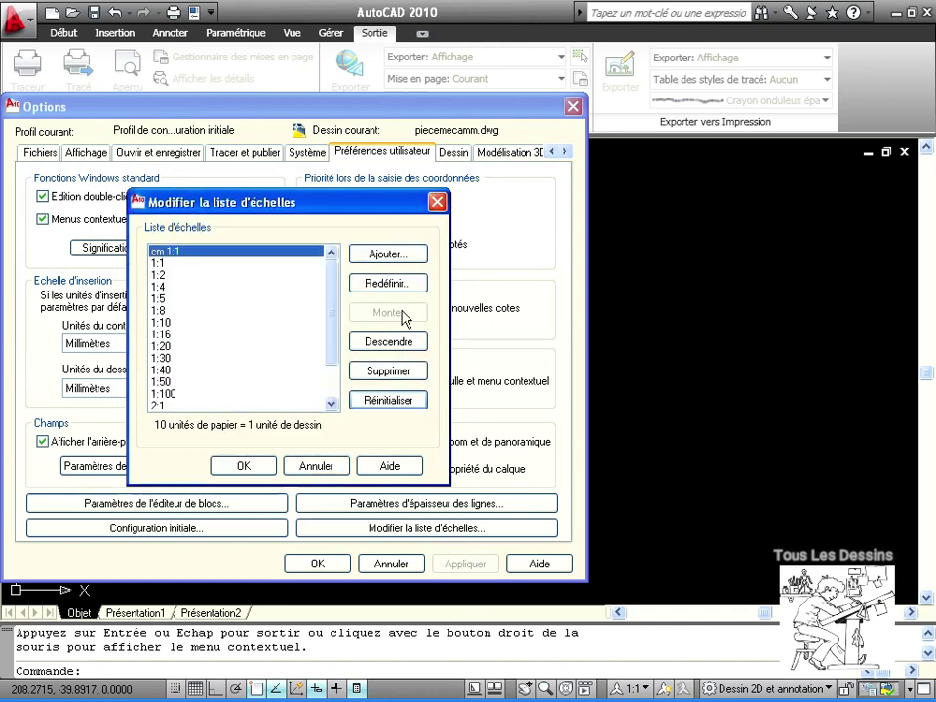
Add a scale named cm 1:100 with 1 paper unit = 10 drawing units.
click(389, 254)
text(cm )
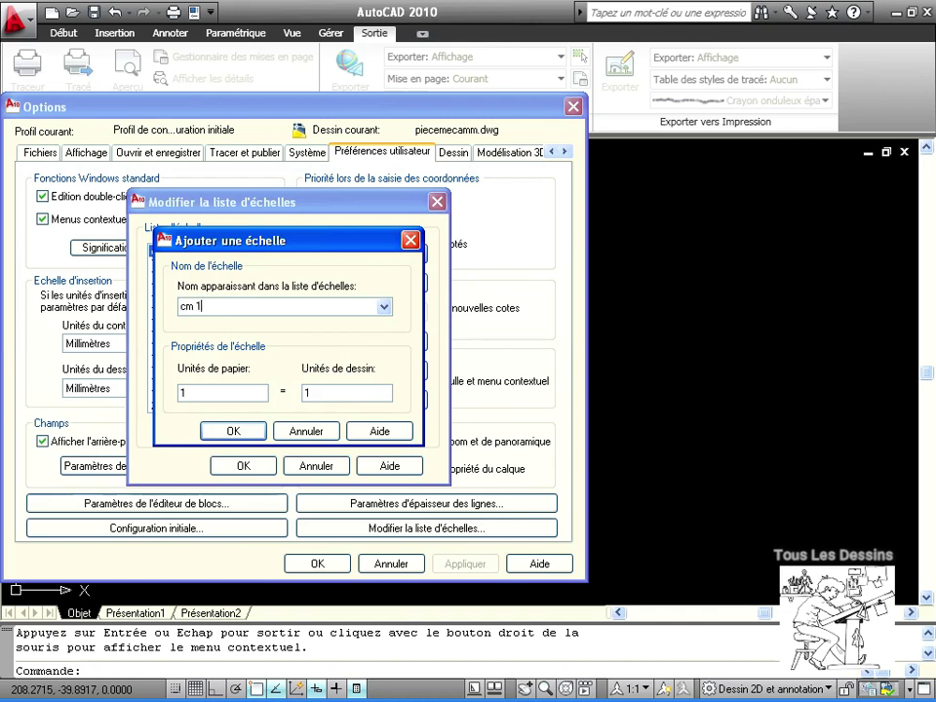
text(100)
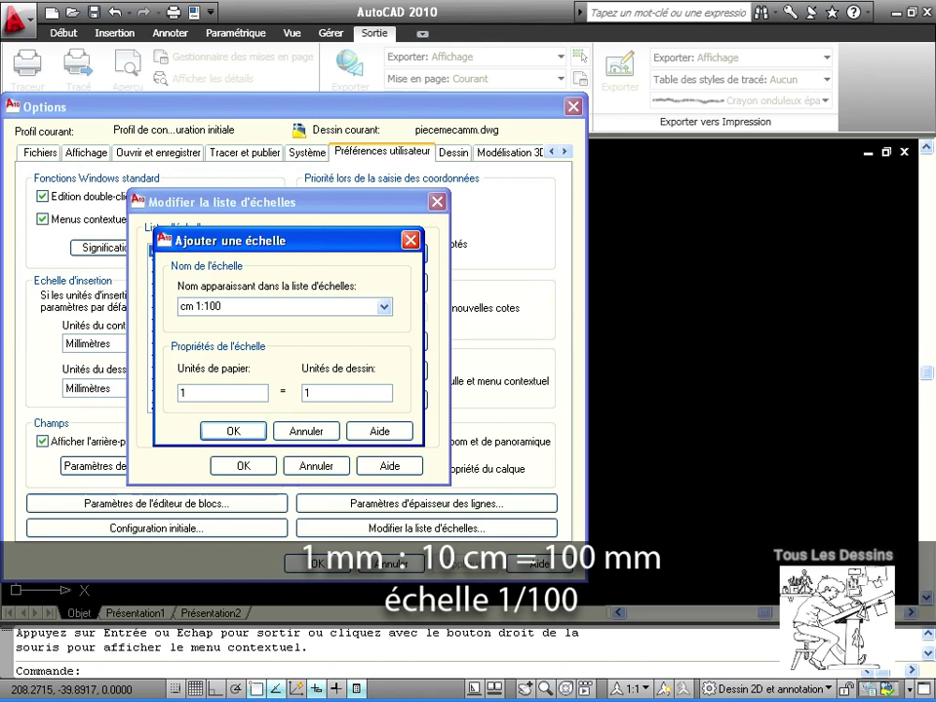
click(319, 392)
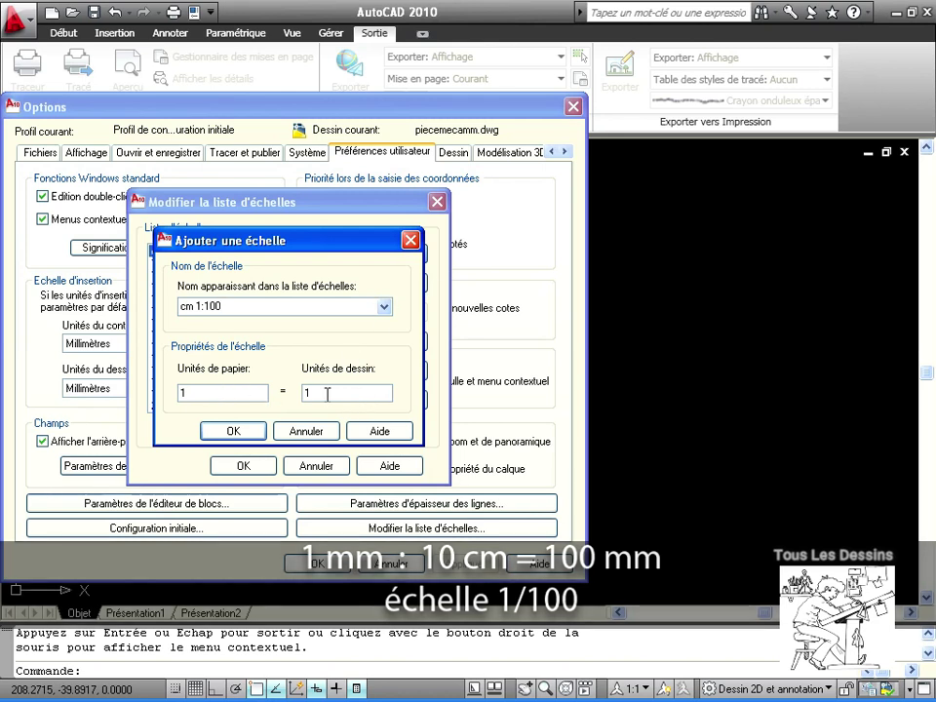
text(0)
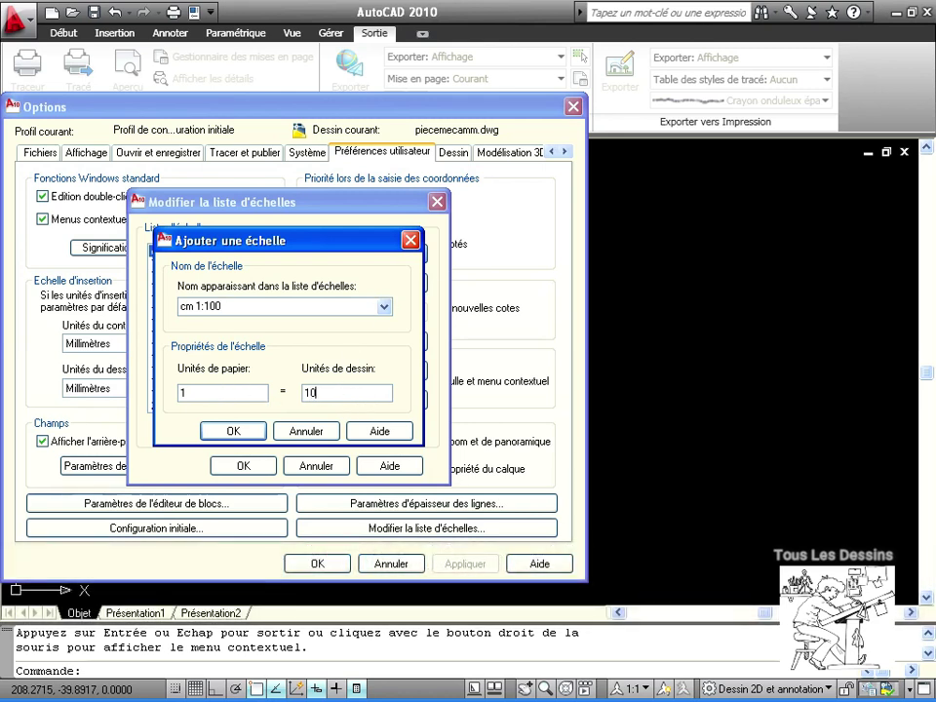
click(233, 431)
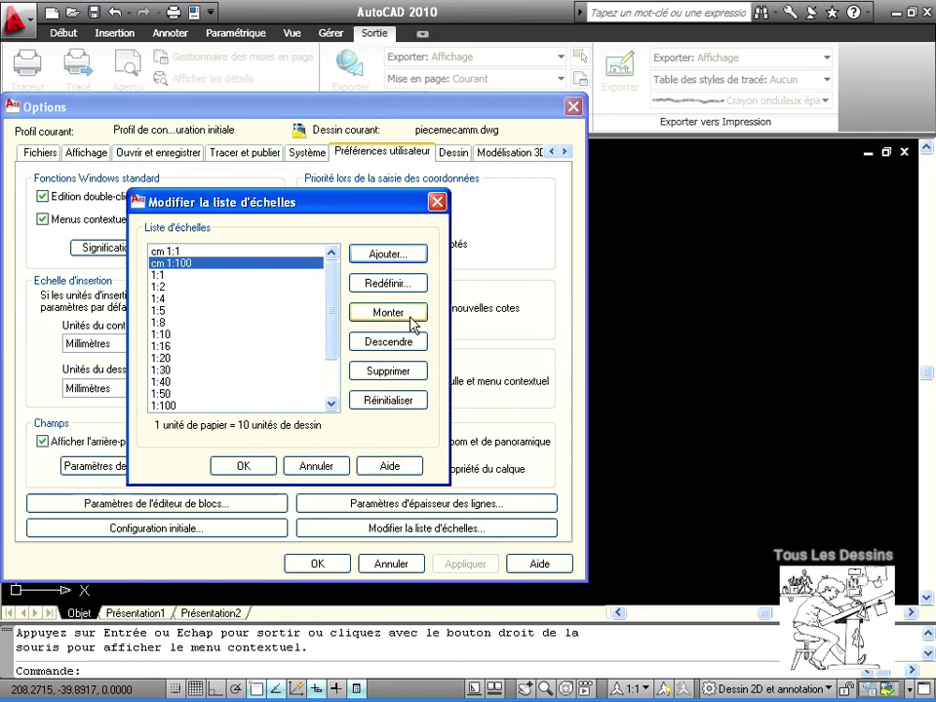
Add a scale named m 1:100 with 10 paper units = 1 drawing unit, save the scale list and check it among the plot scales.
click(388, 255)
text(m)
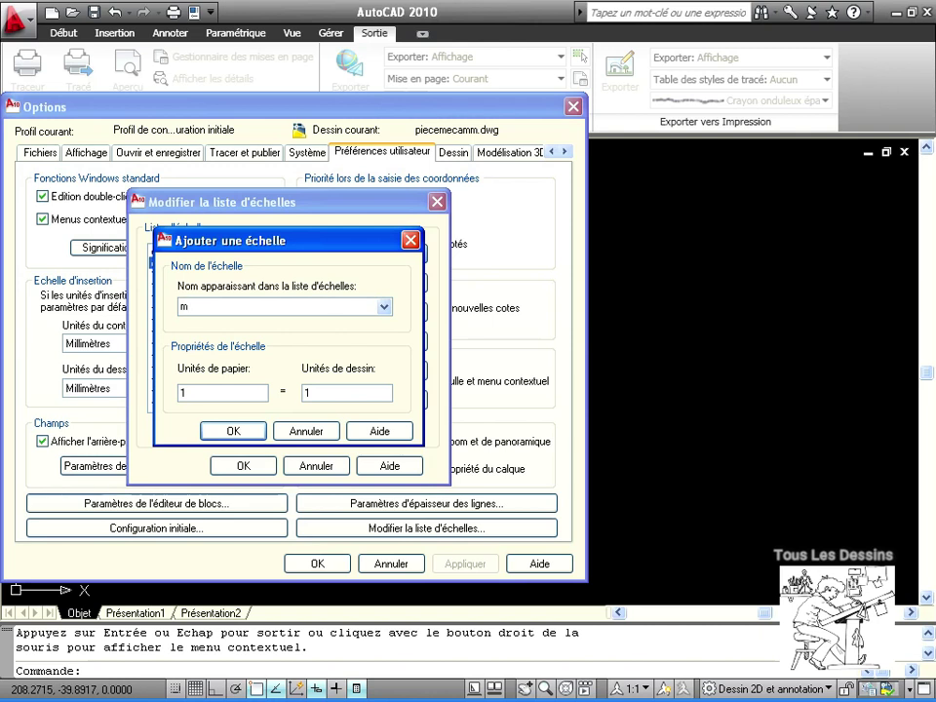
text( 1:100)
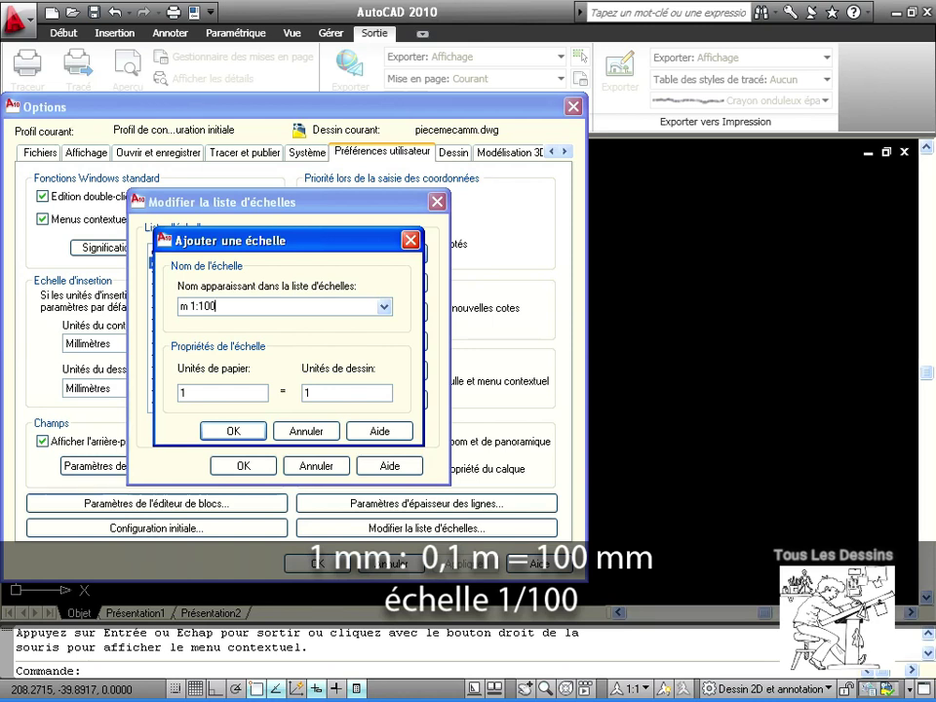
double_click(234, 388)
text(10)
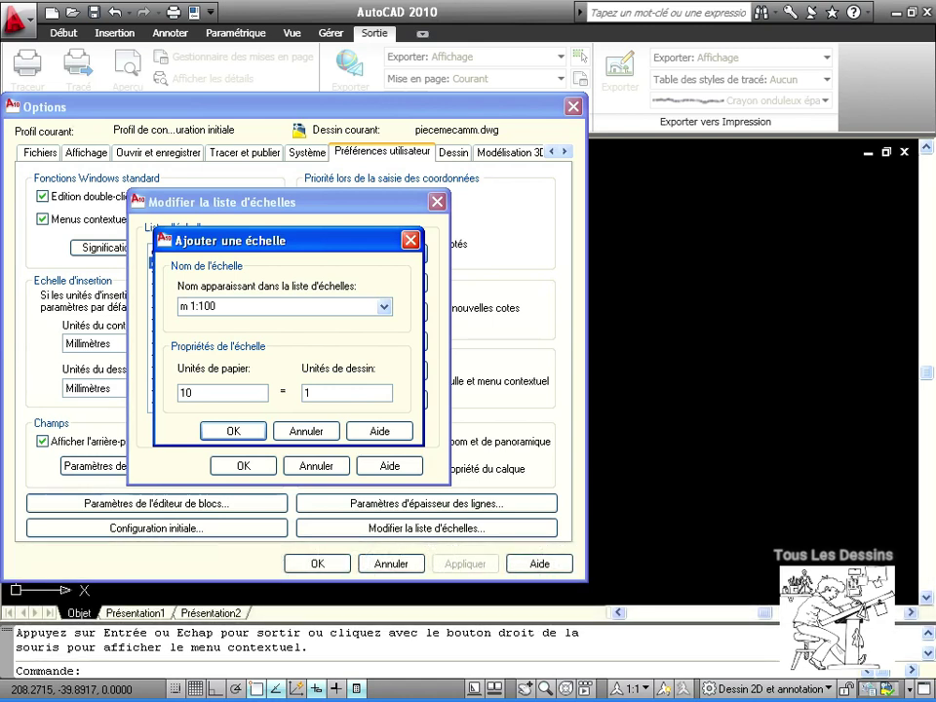
click(233, 434)
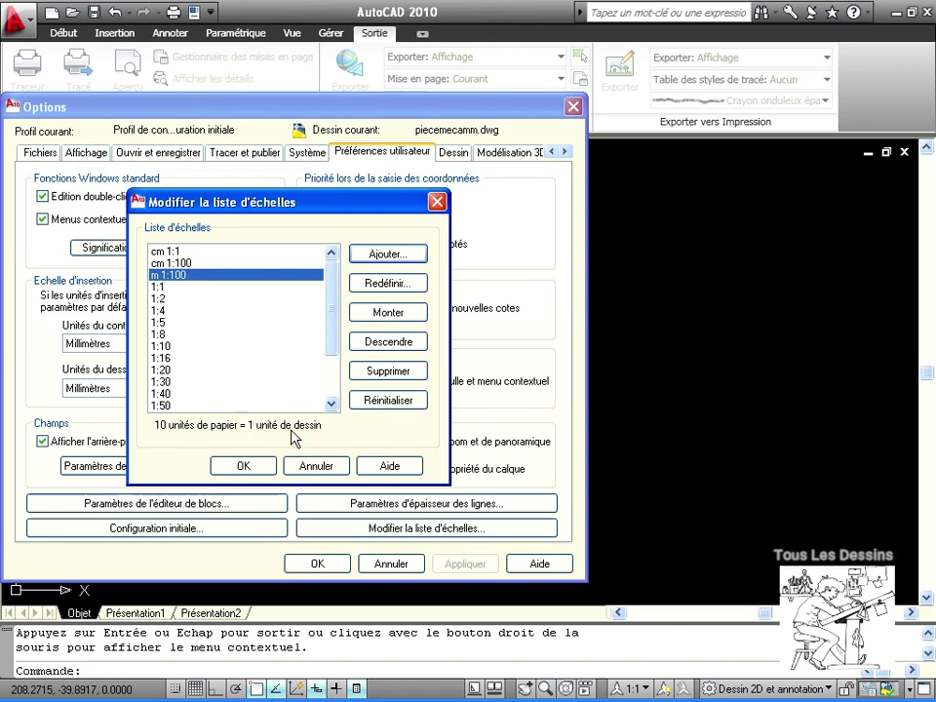
click(243, 466)
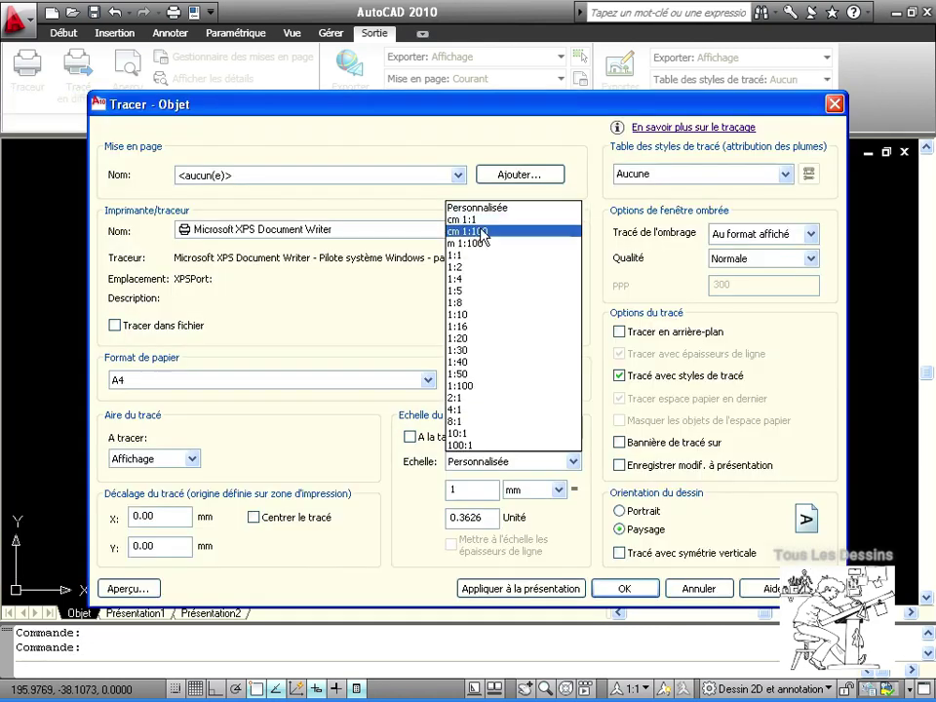
click(327, 320)
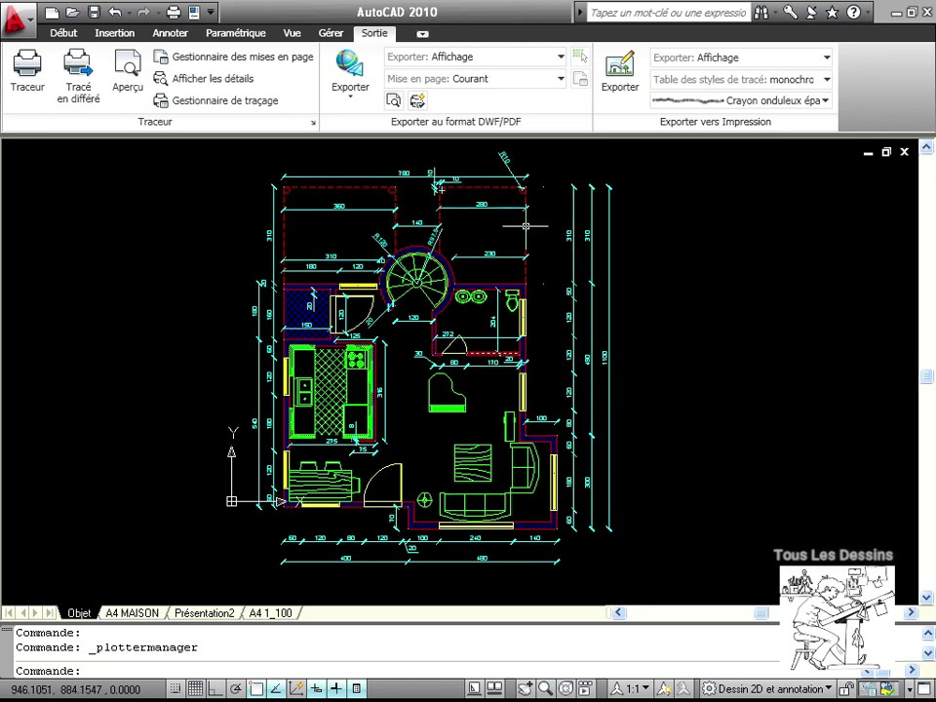
Start plotting the house plan on the DesignJet 200 D_A1.pc3 plotter with ISO A4 (210.00 x 297.00 mm) paper.
click(26, 78)
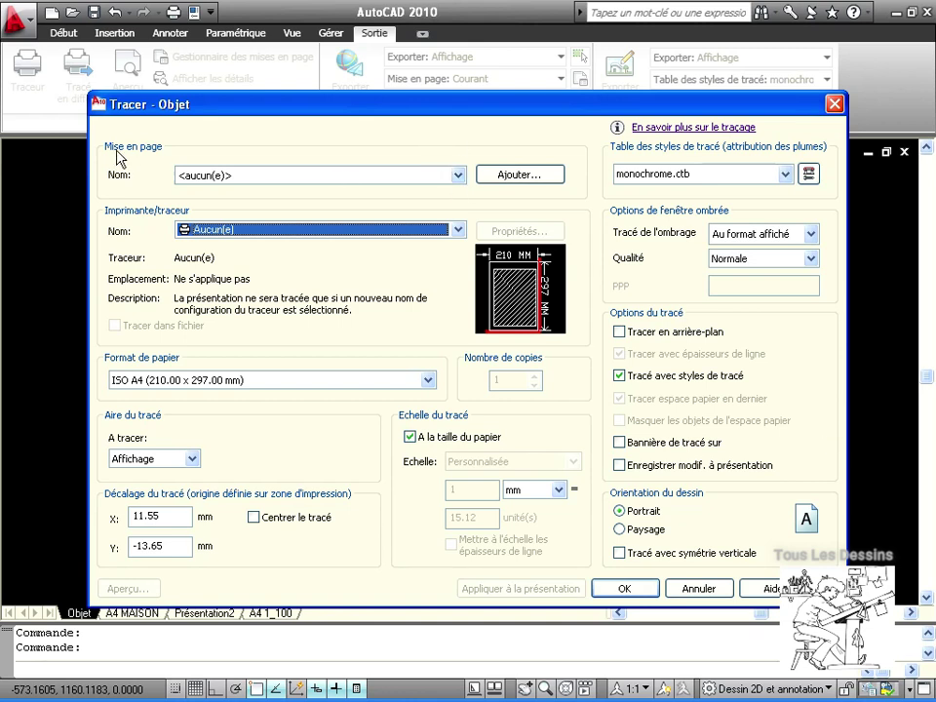
click(457, 175)
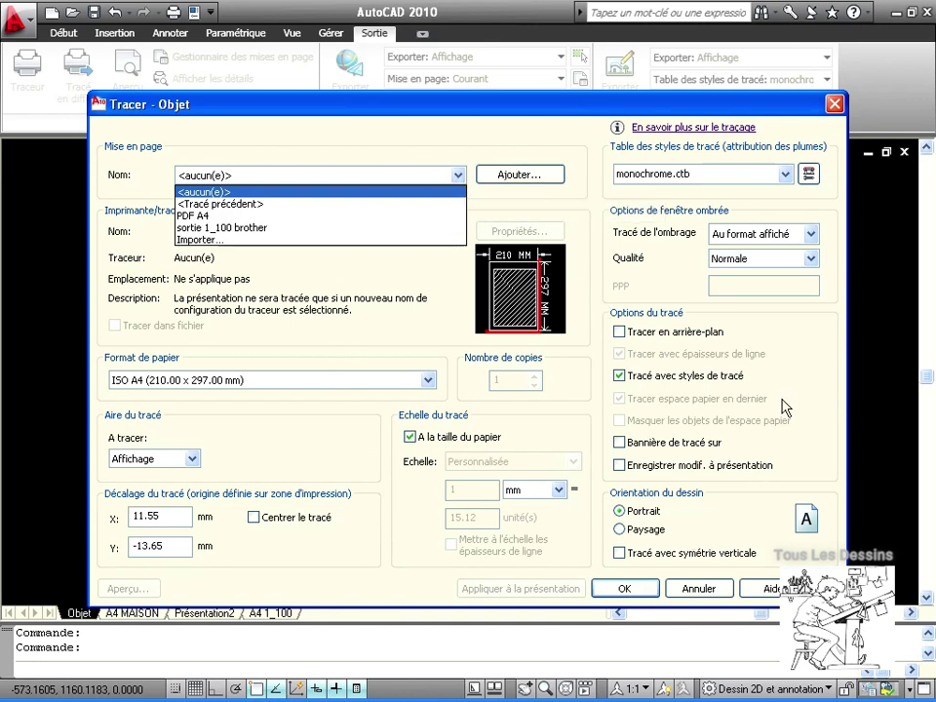
click(311, 141)
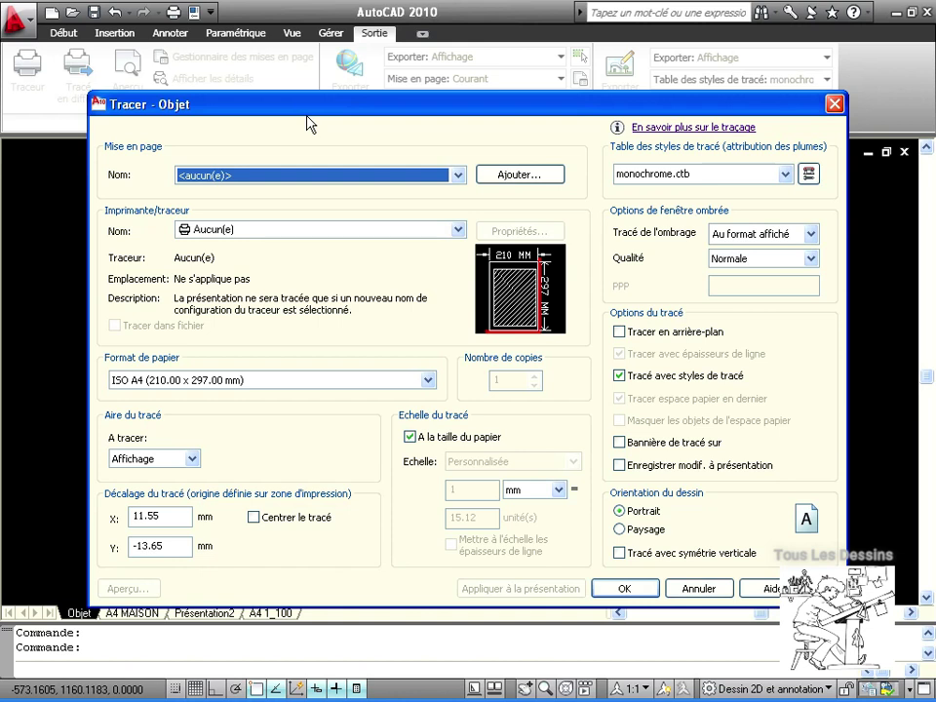
click(458, 230)
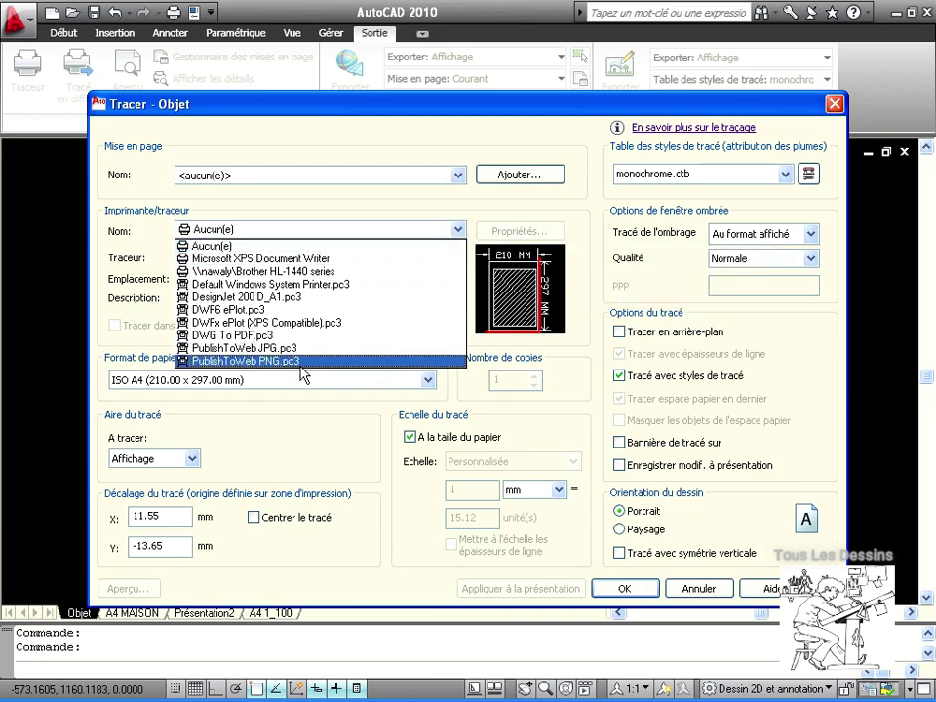
click(292, 296)
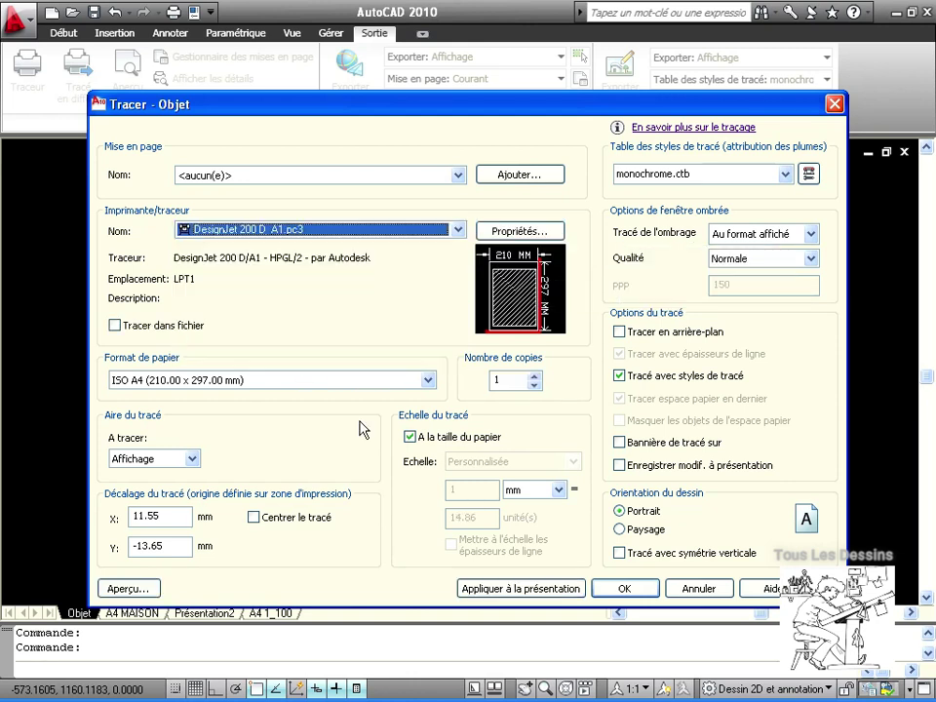
click(427, 380)
click(427, 380)
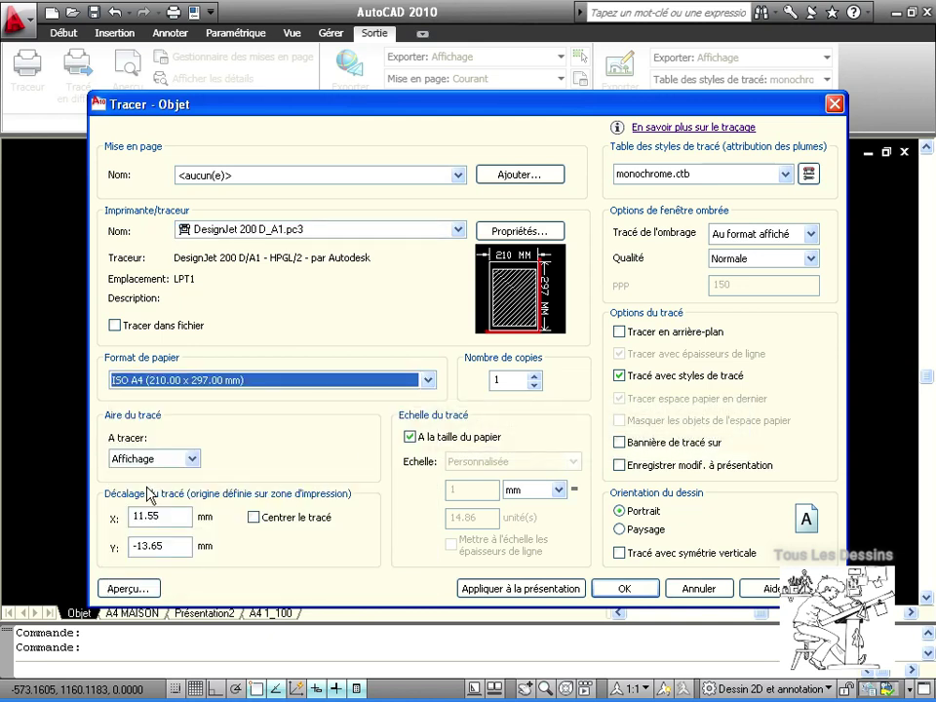
Define the plot area as a window around the whole dimensioned house plan and centre the plot on the sheet.
click(191, 458)
click(137, 499)
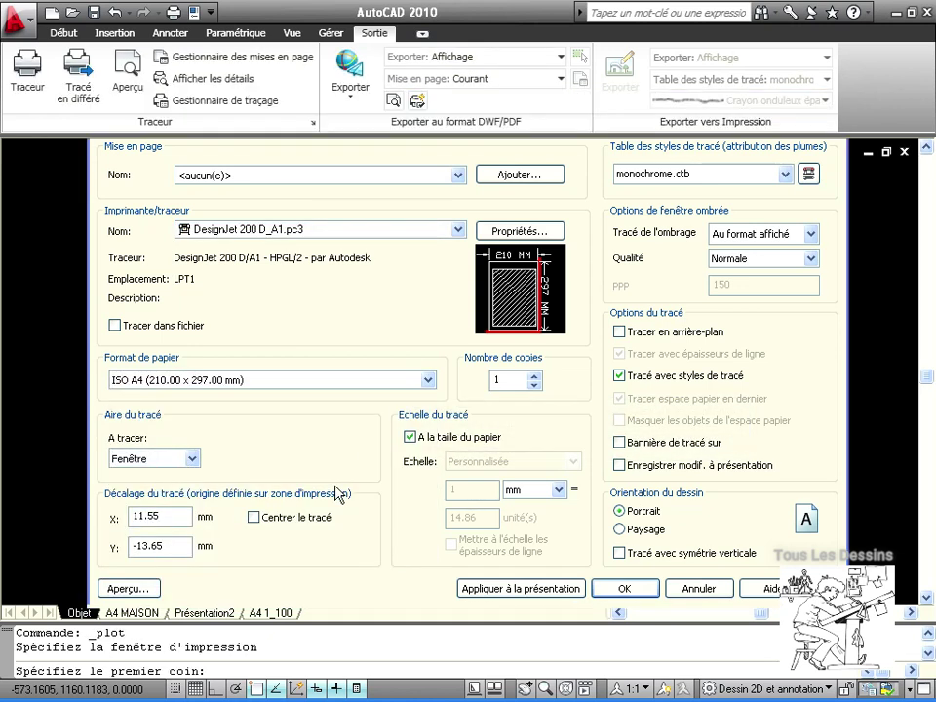
click(246, 145)
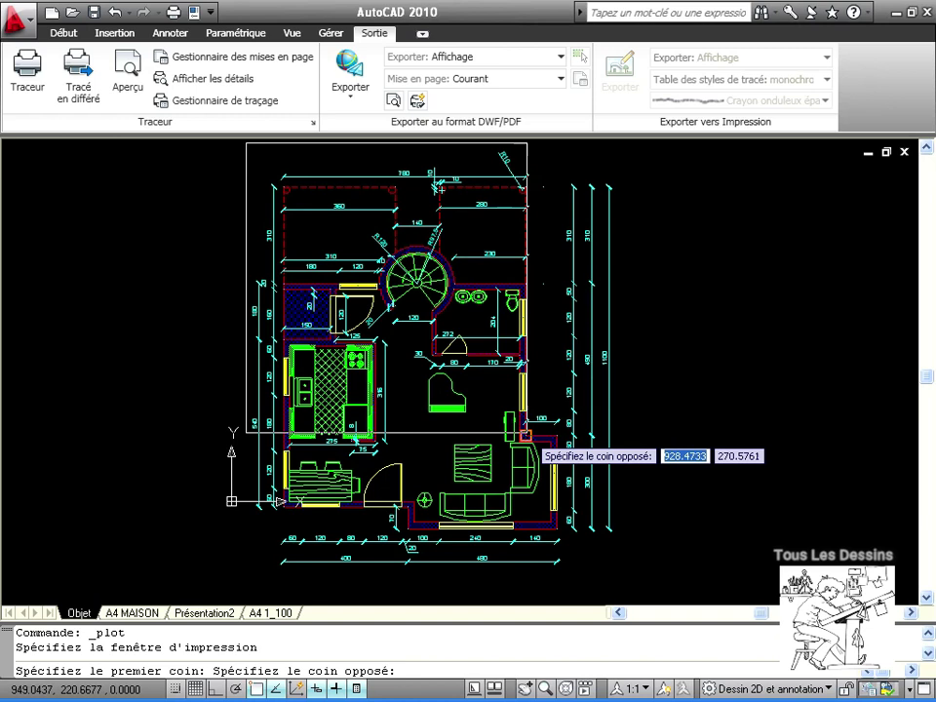
click(629, 584)
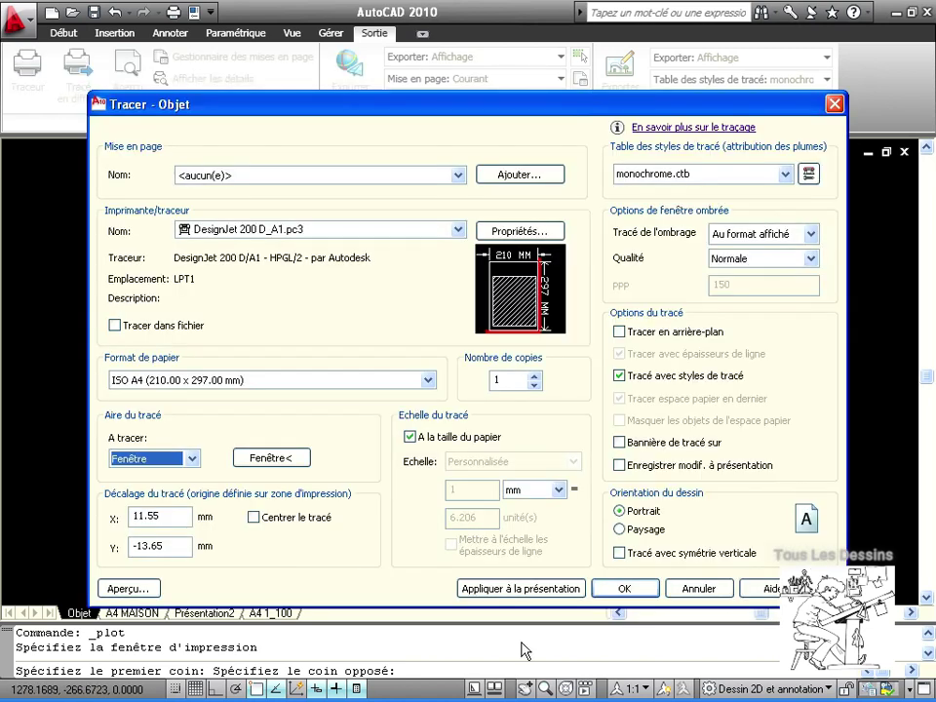
click(254, 517)
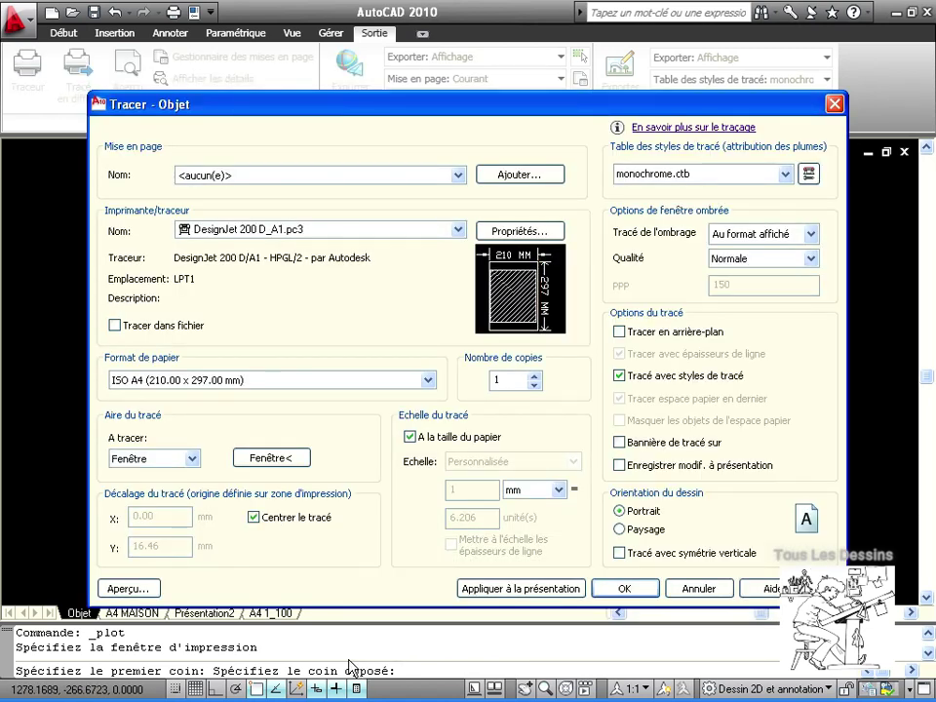
Remove the plot style table, turn off fit to paper and set the plot scale to 1 mm = 10 units.
click(784, 173)
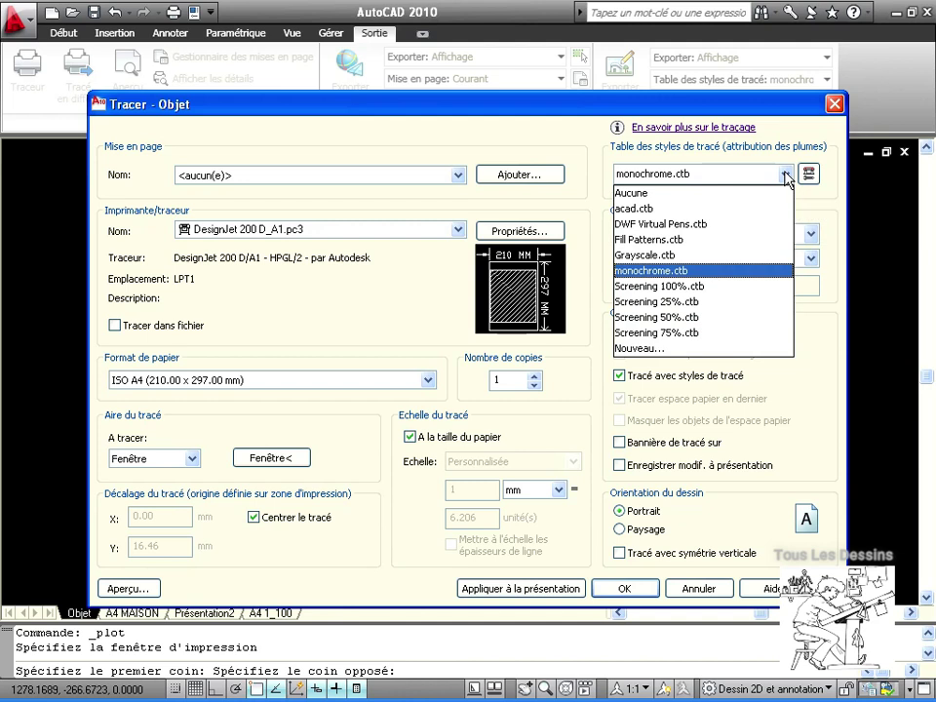
click(647, 194)
click(410, 437)
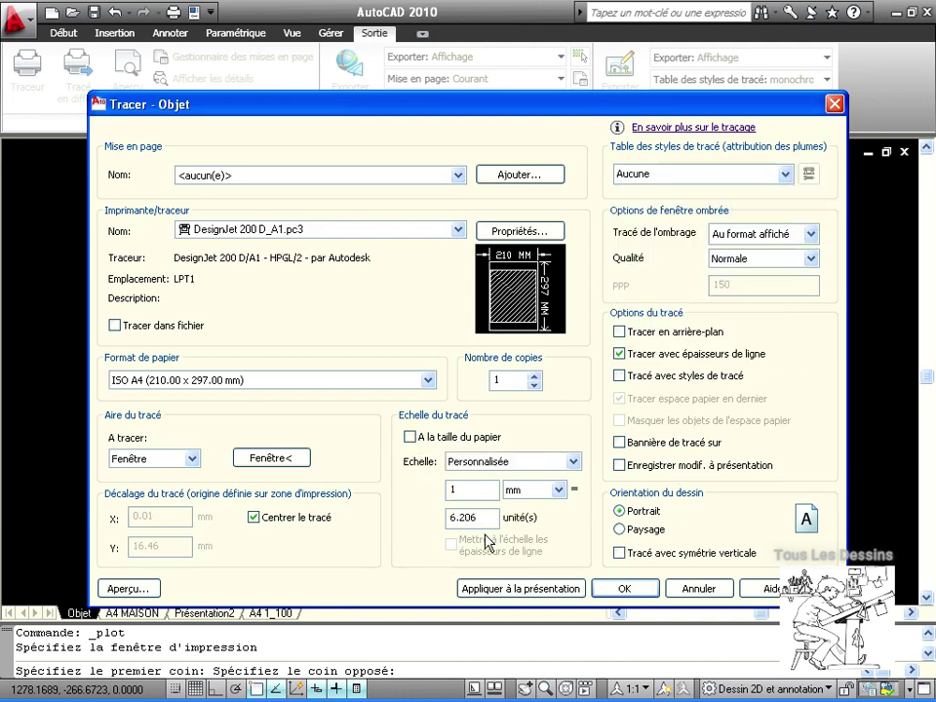
click(465, 488)
drag(491, 515, 378, 516)
text(10)
Preview the plot without a style table, examine the line colours of the walls, furniture and dimensions up close, and close the preview.
click(121, 589)
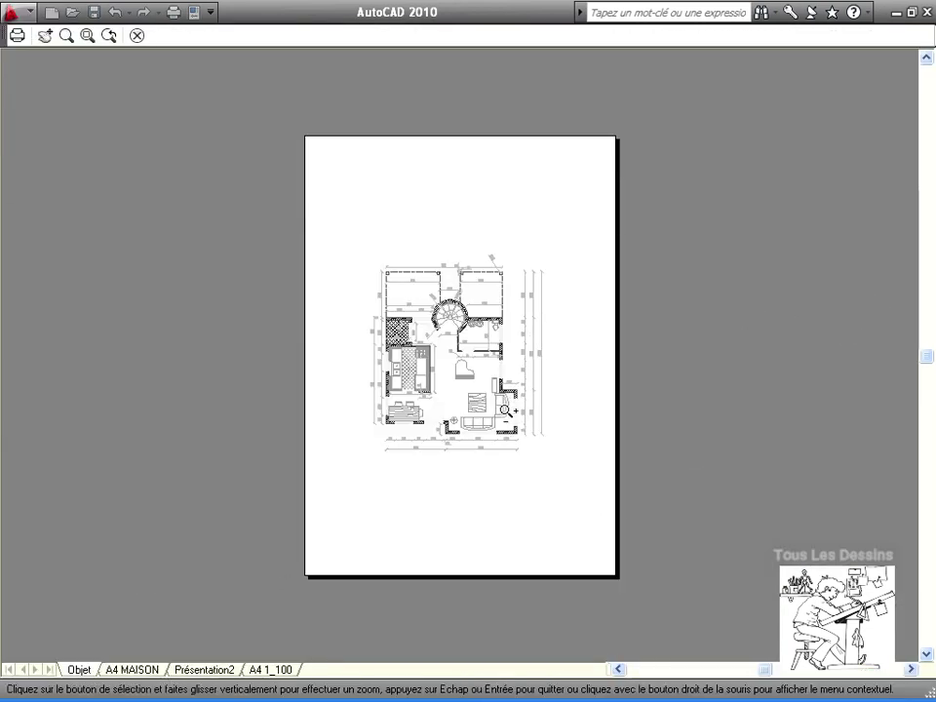
scroll(515, 399, up, 4)
scroll(398, 456, down, 2)
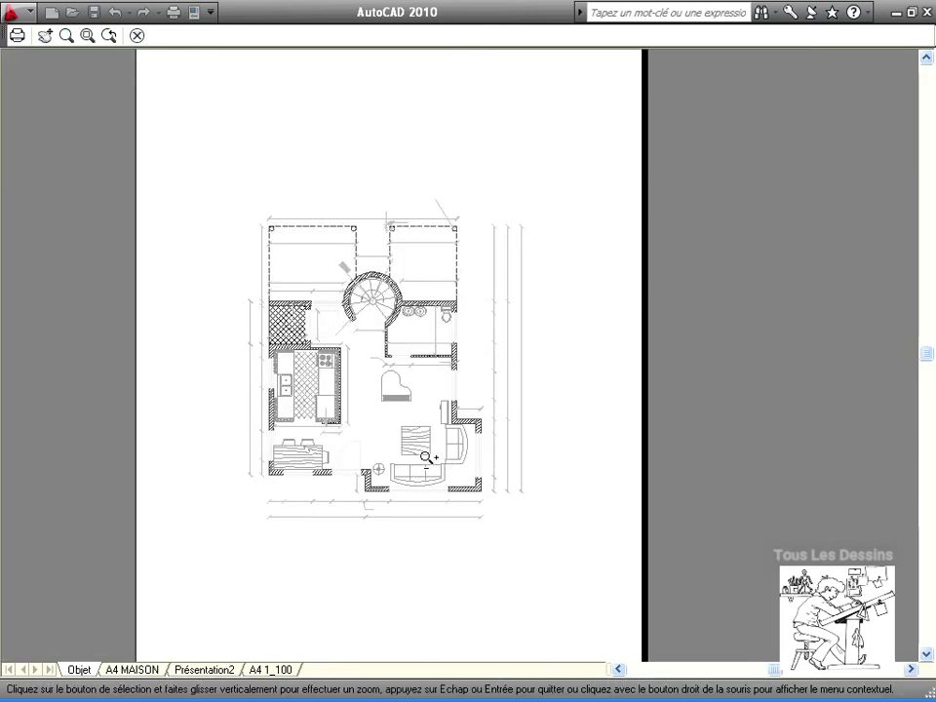
scroll(428, 455, up, 3)
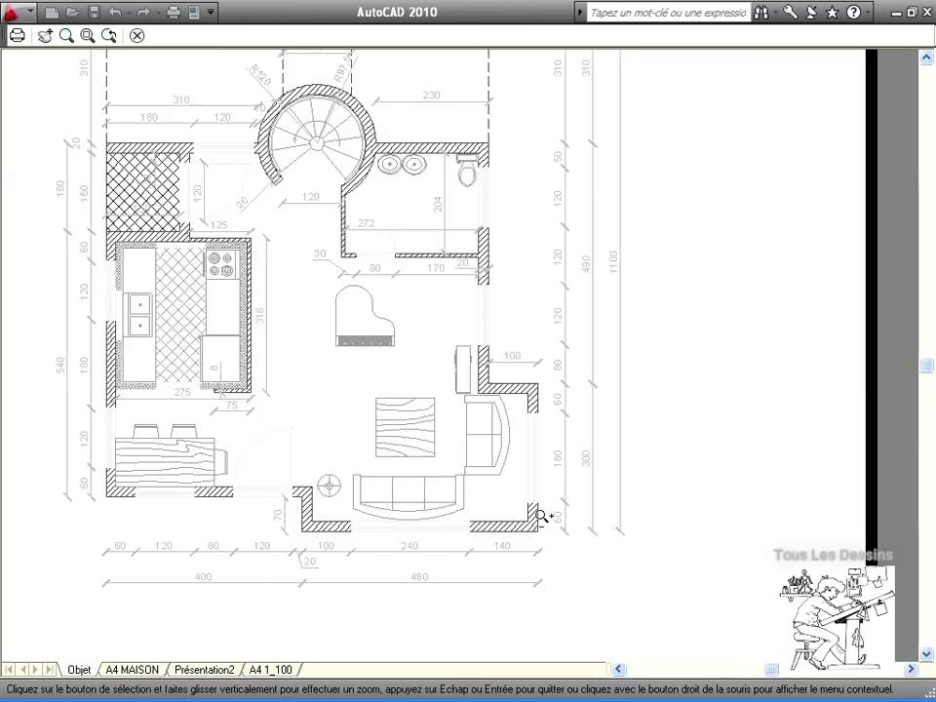
middle_drag(490, 494, 482, 562)
scroll(476, 495, down, 1)
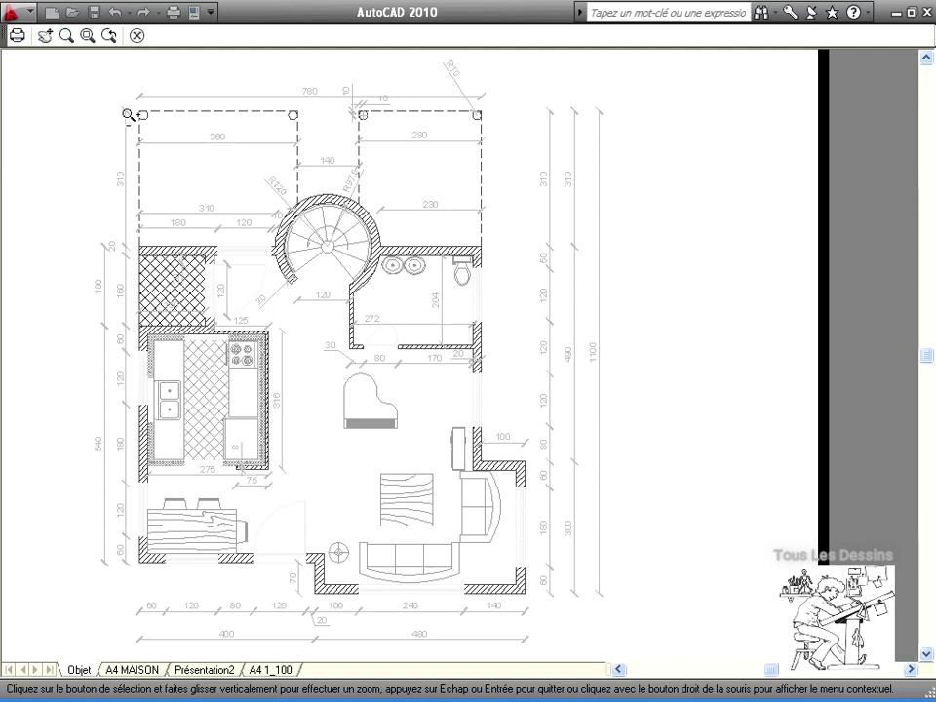
click(137, 35)
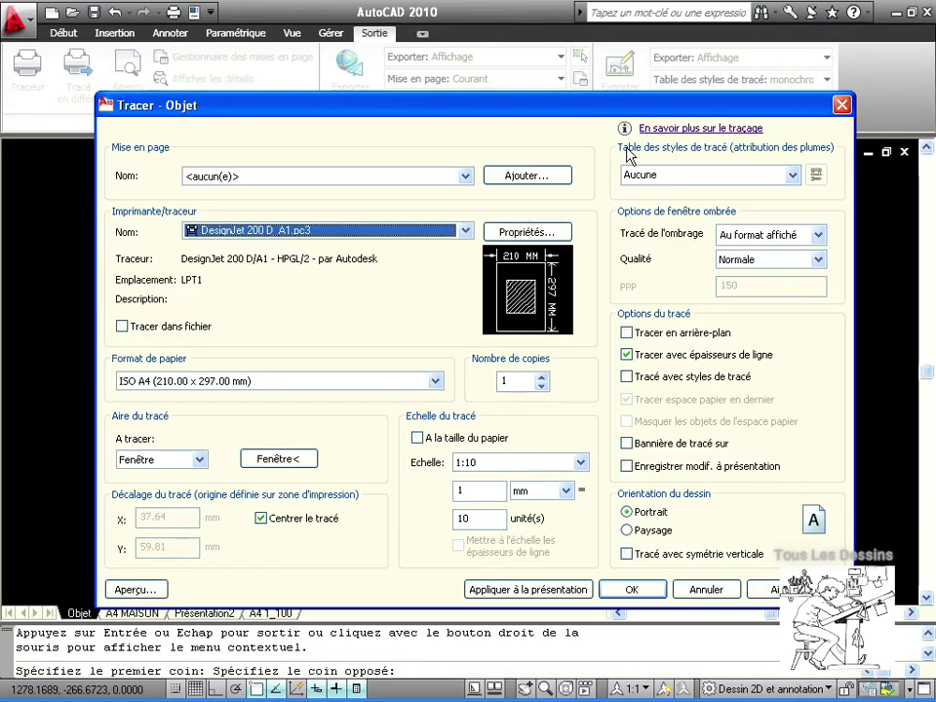
Assign the monochrome.ctb plot style table, review the properties of its colour styles in the table editor, and save and close it.
click(793, 175)
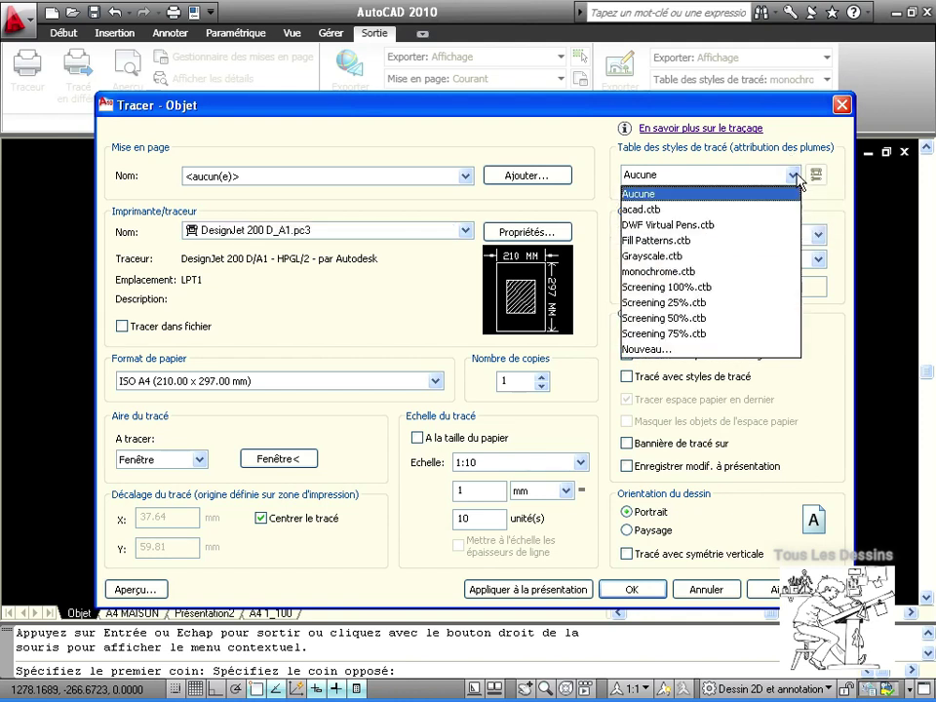
click(685, 273)
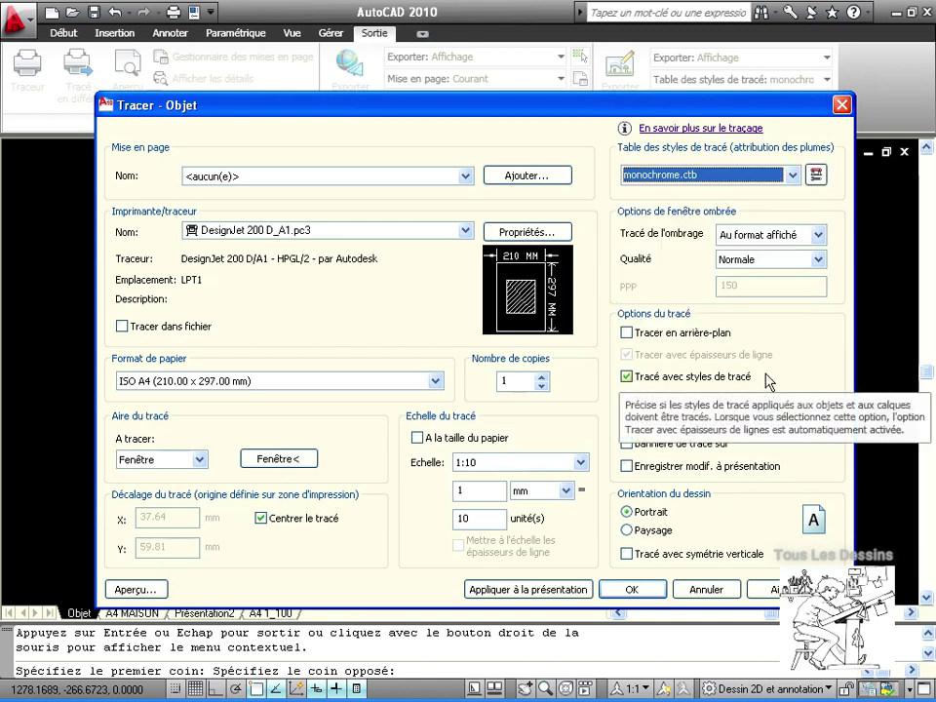
click(821, 184)
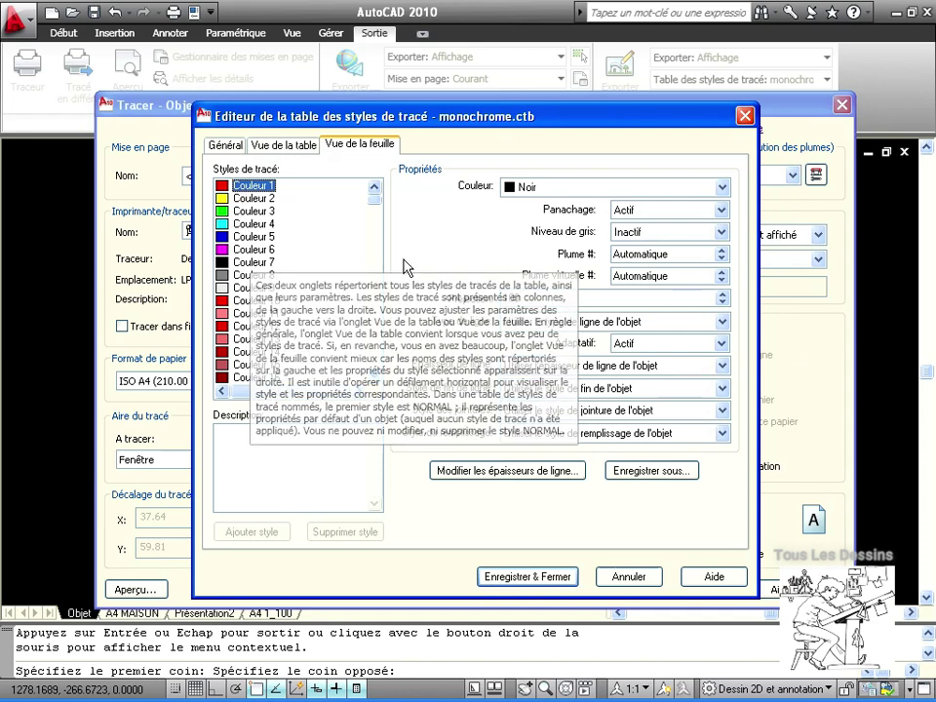
drag(374, 205, 510, 209)
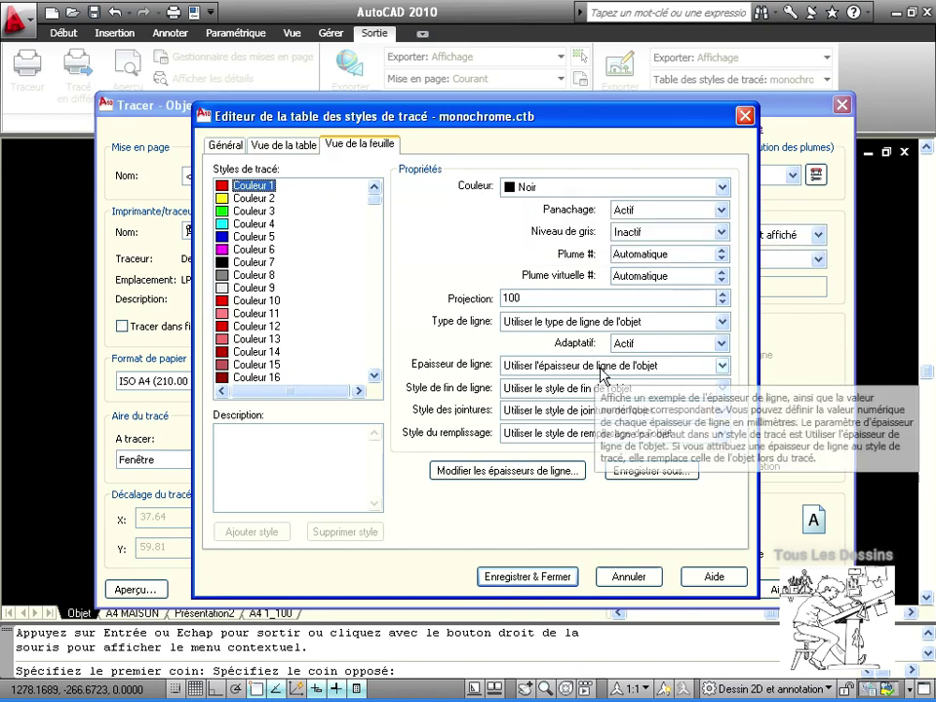
click(252, 198)
click(269, 225)
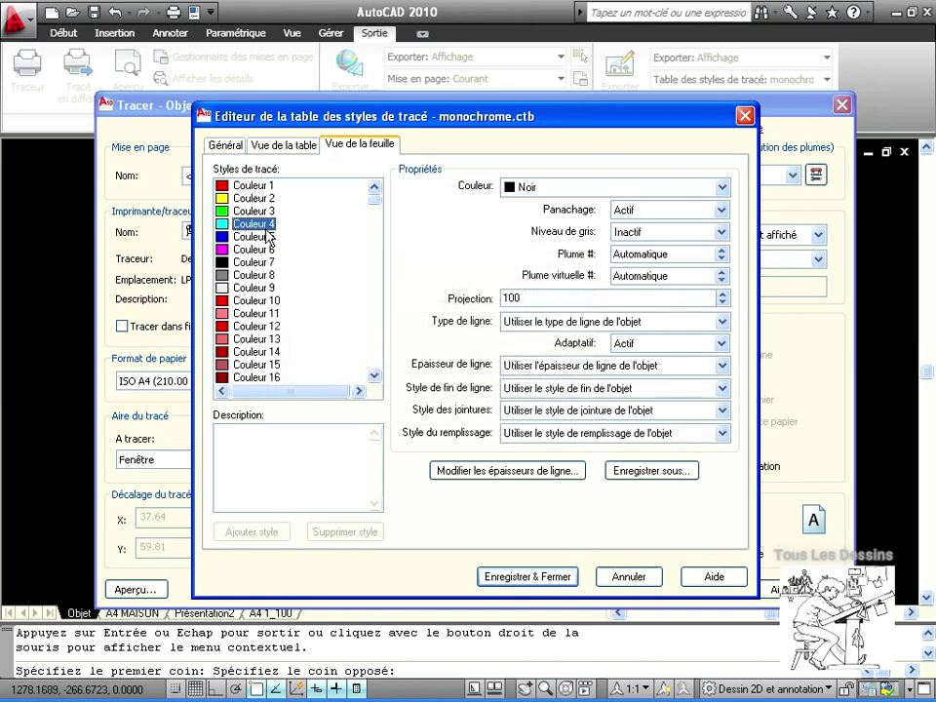
click(275, 275)
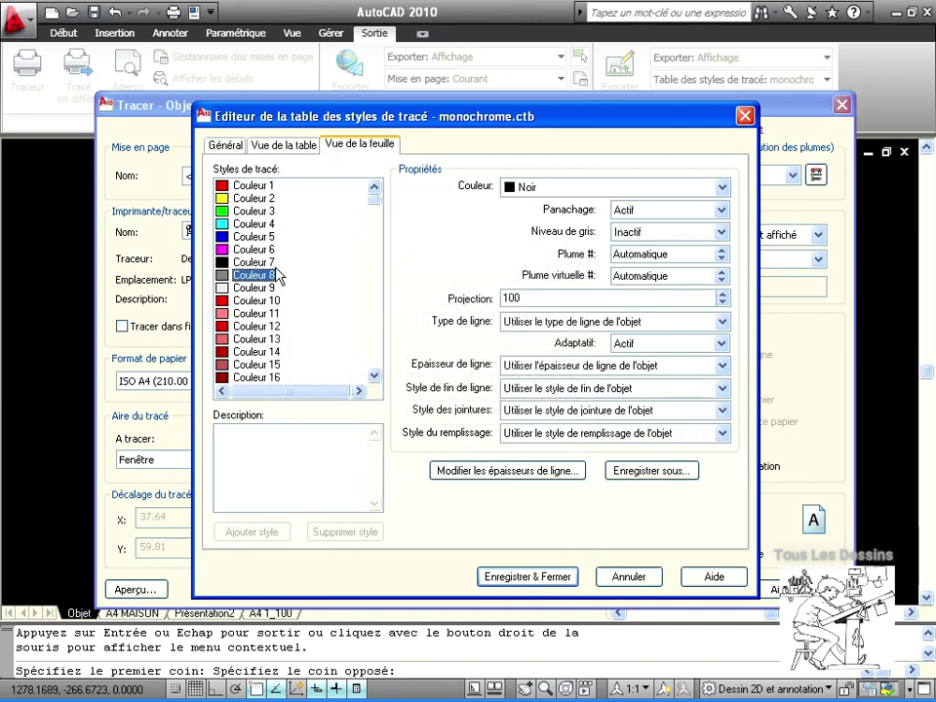
click(535, 577)
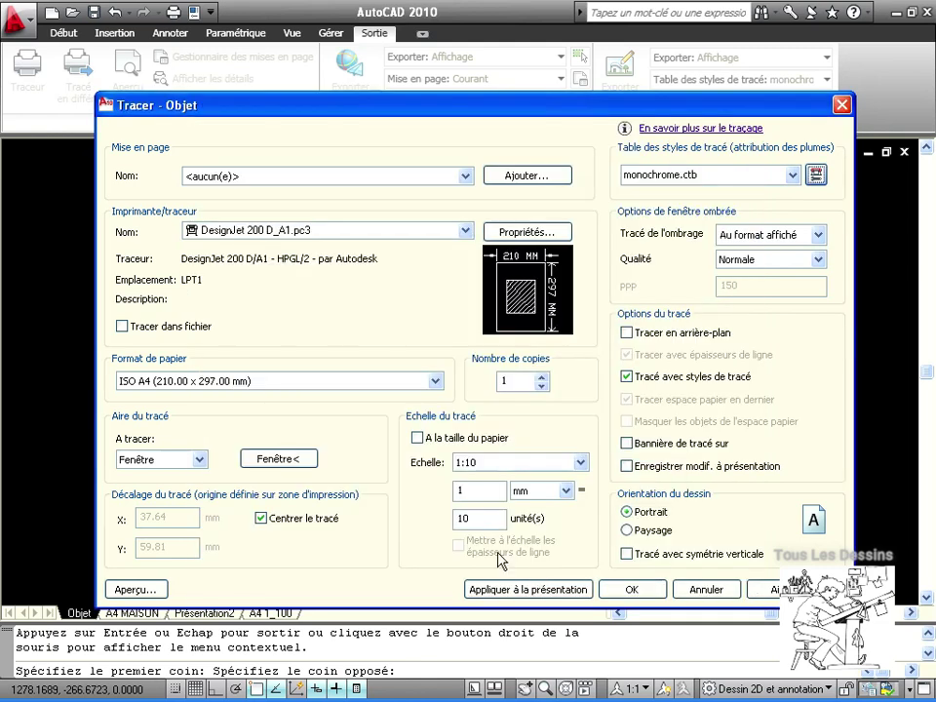
Preview the house plan with the monochrome style, inspect the linework and dimensions up close, and close the preview.
click(136, 588)
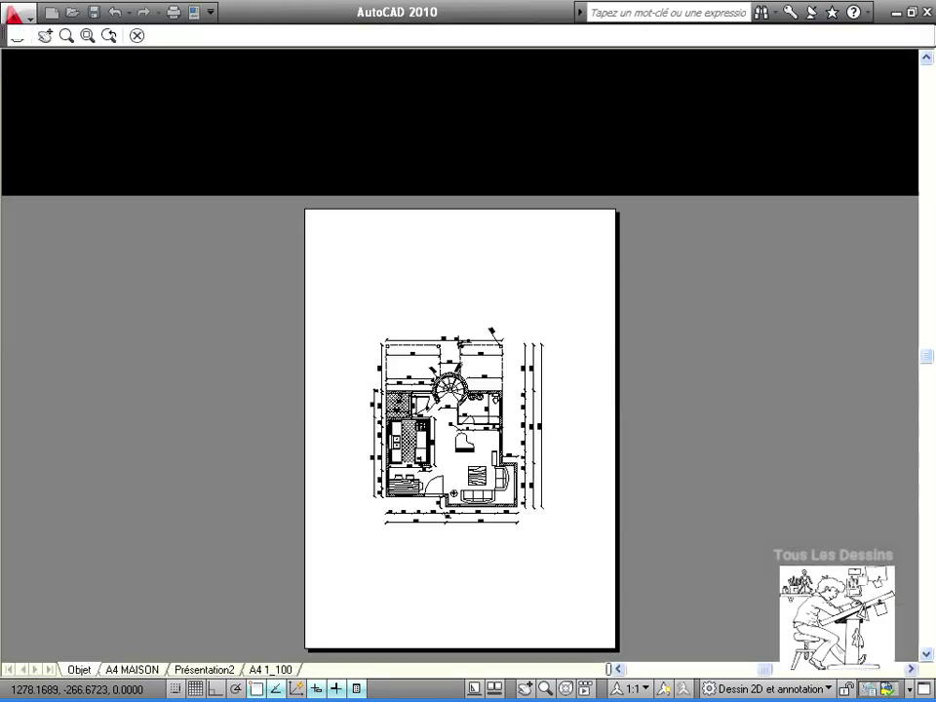
scroll(484, 517, up, 5)
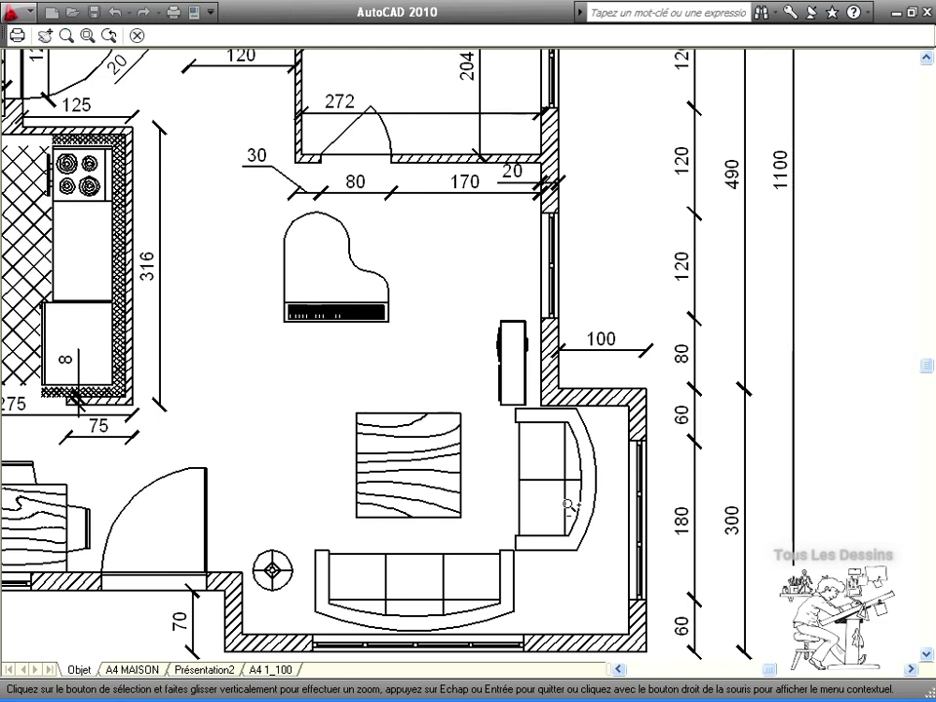
click(137, 36)
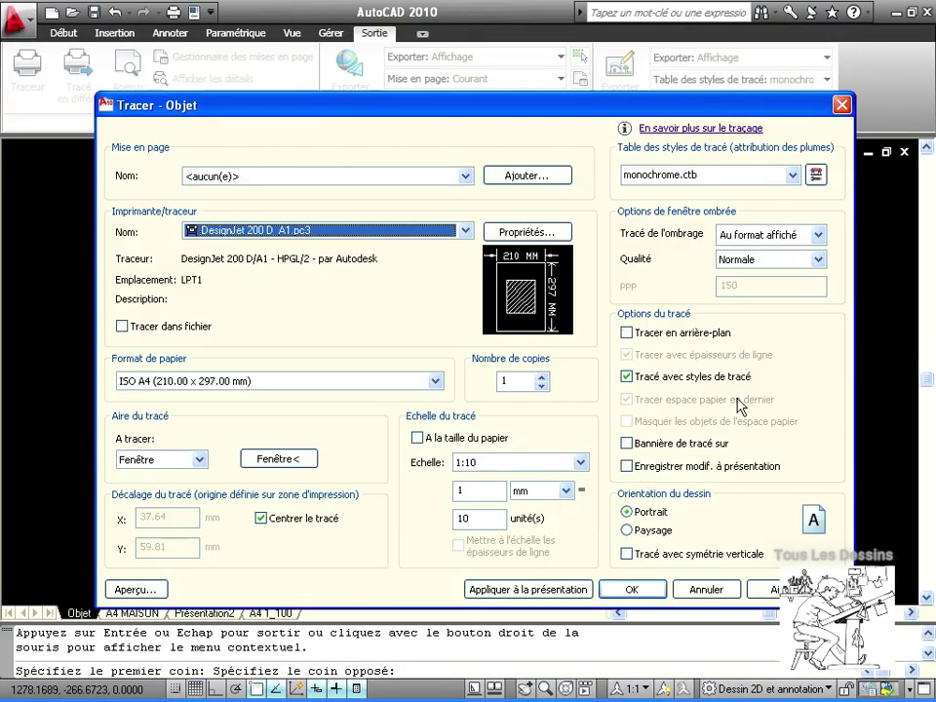
Set the lineweight of Couleur 1 to 0.4000 mm in the monochrome.ctb plot style table and save the table.
click(819, 178)
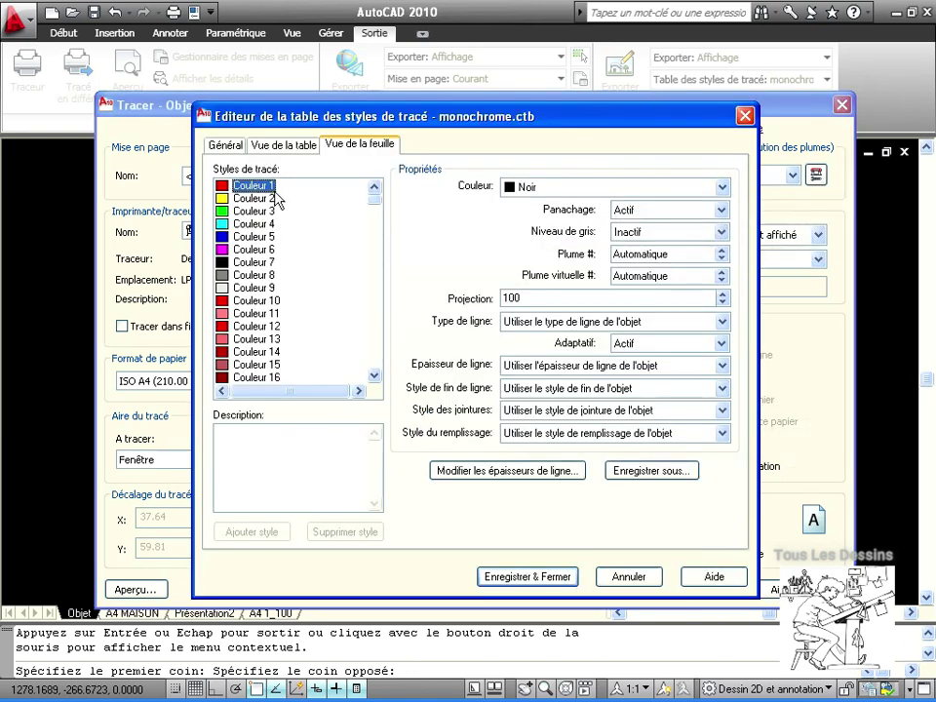
click(722, 366)
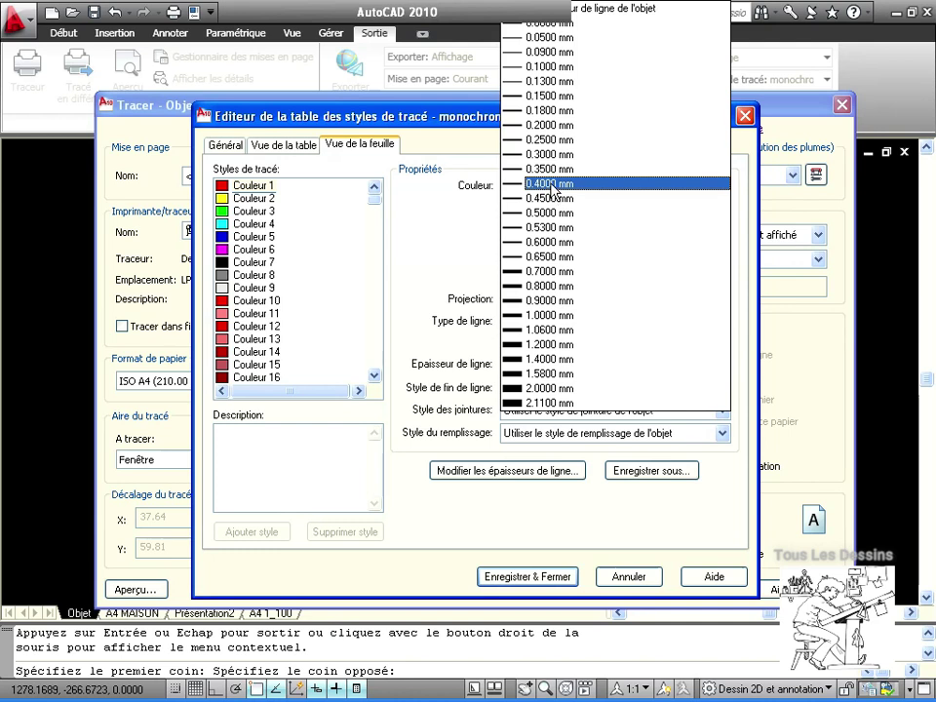
click(554, 184)
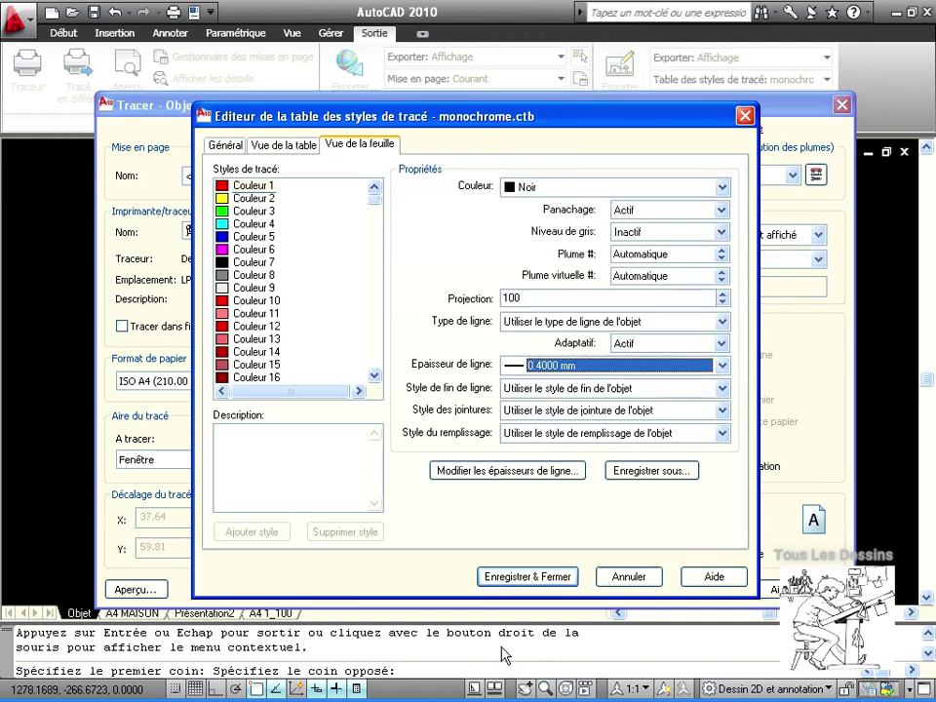
click(527, 576)
Preview the house plan with the modified lineweight, inspect the walls and dimensions up close, and leave the plot.
click(140, 590)
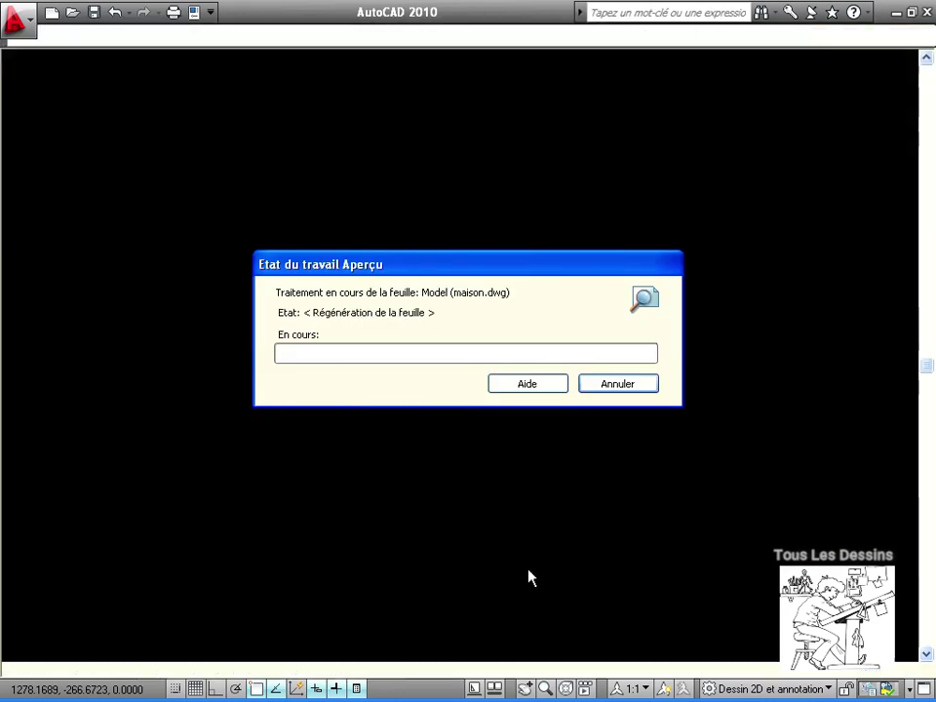
scroll(505, 413, up, 8)
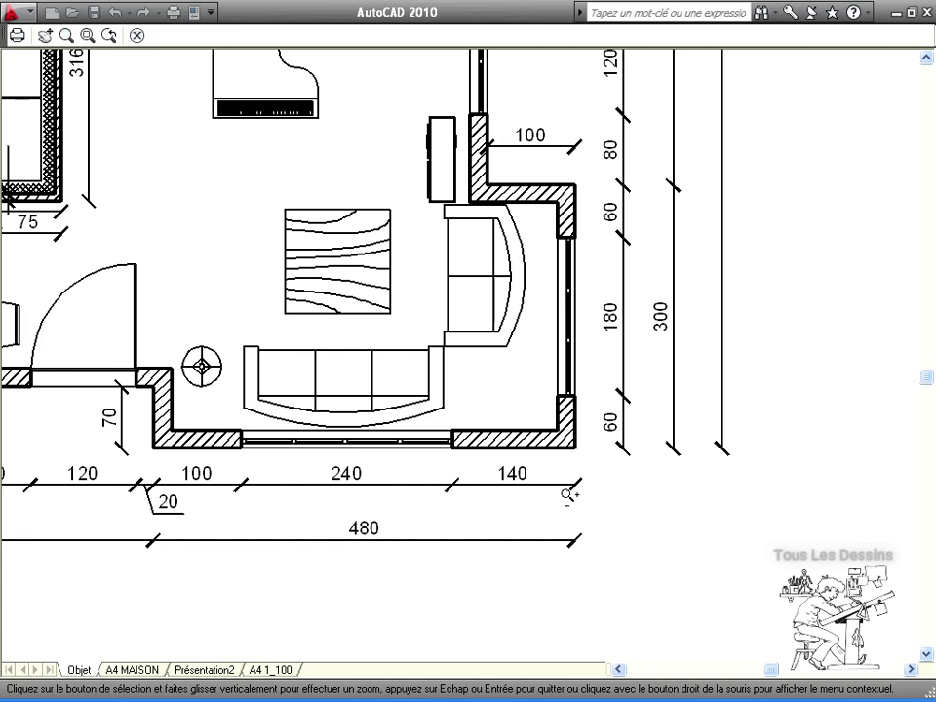
key(Escape)
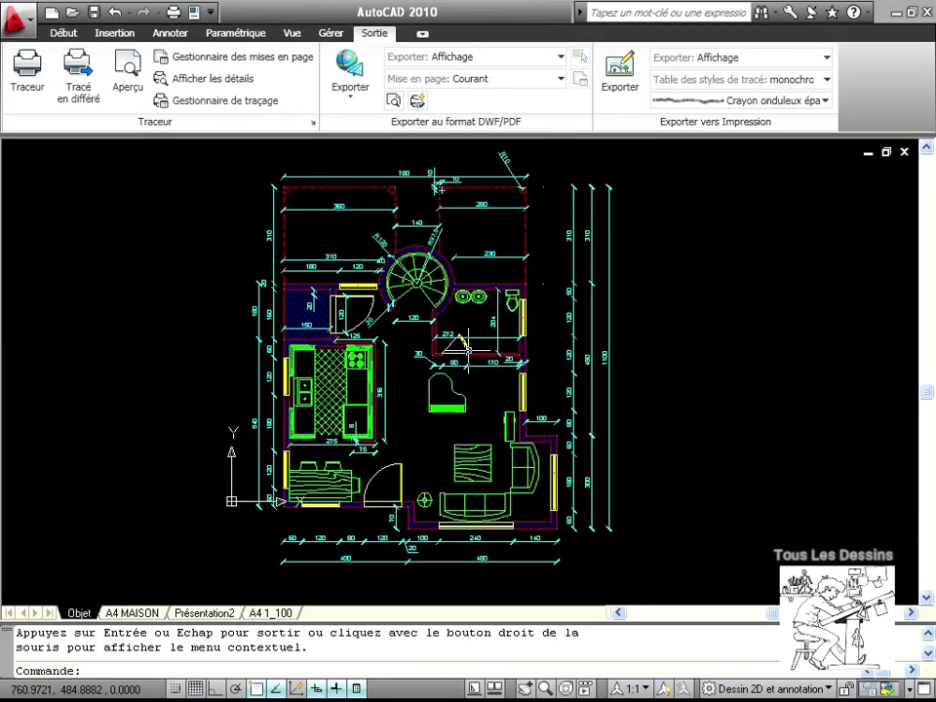
Start a new plot of the model and reload the settings of the previous plot.
key(ctrl+p)
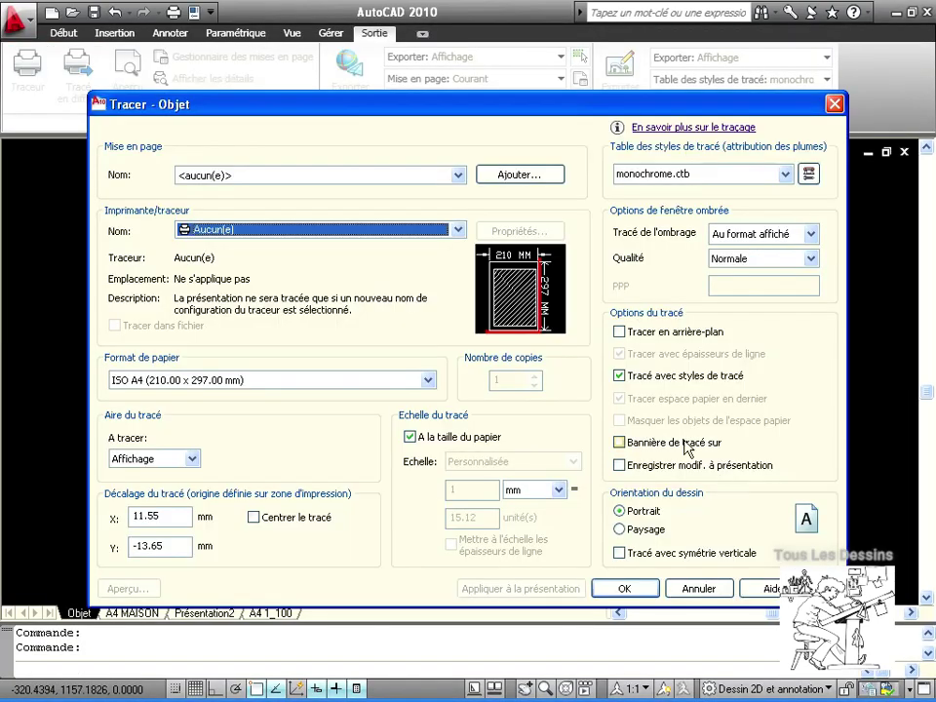
click(409, 178)
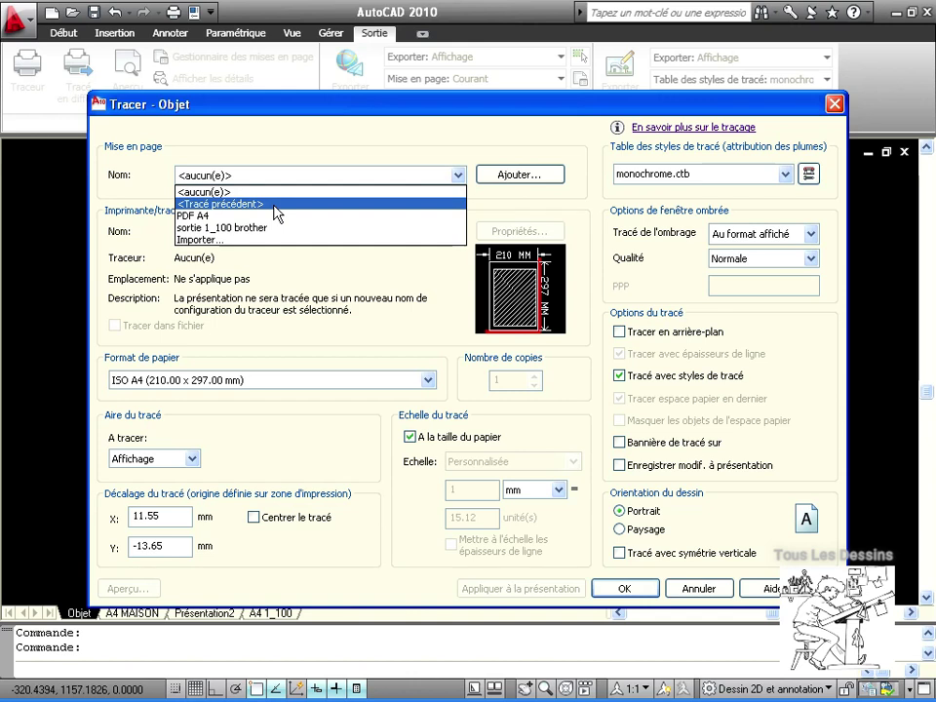
click(288, 206)
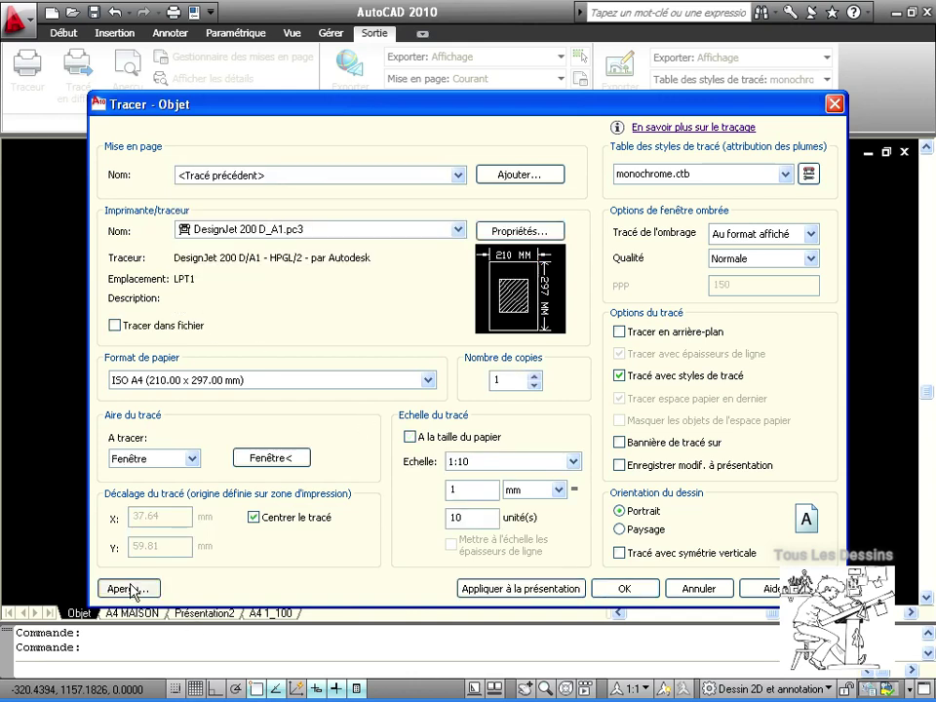
Preview the plot with the reloaded settings, examine the ground-floor linework up close, and close the preview.
click(128, 588)
scroll(529, 438, up, 5)
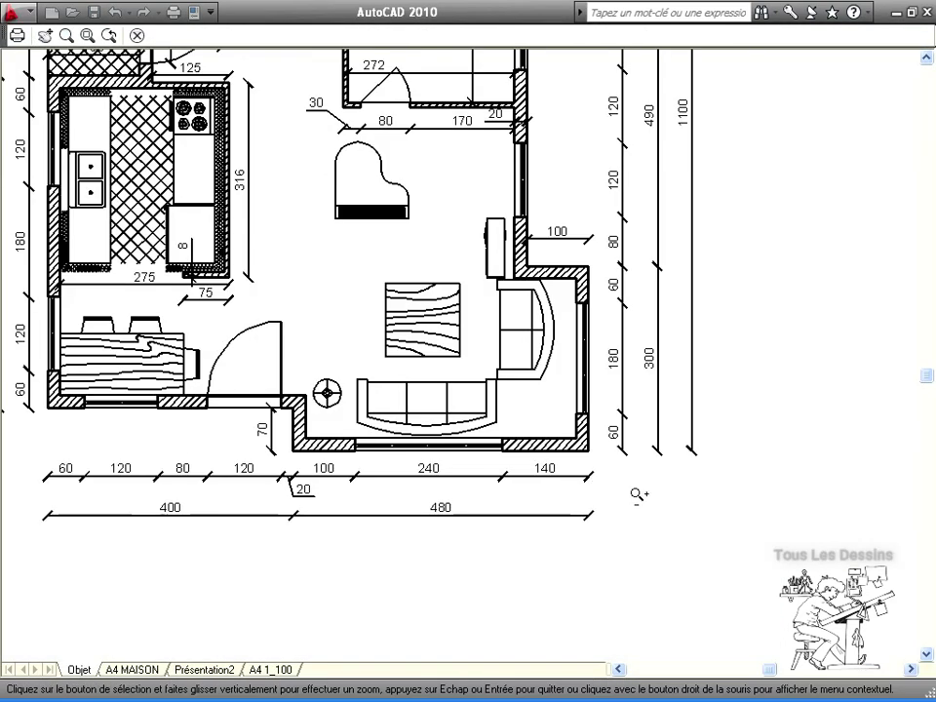
scroll(627, 475, down, 5)
click(137, 35)
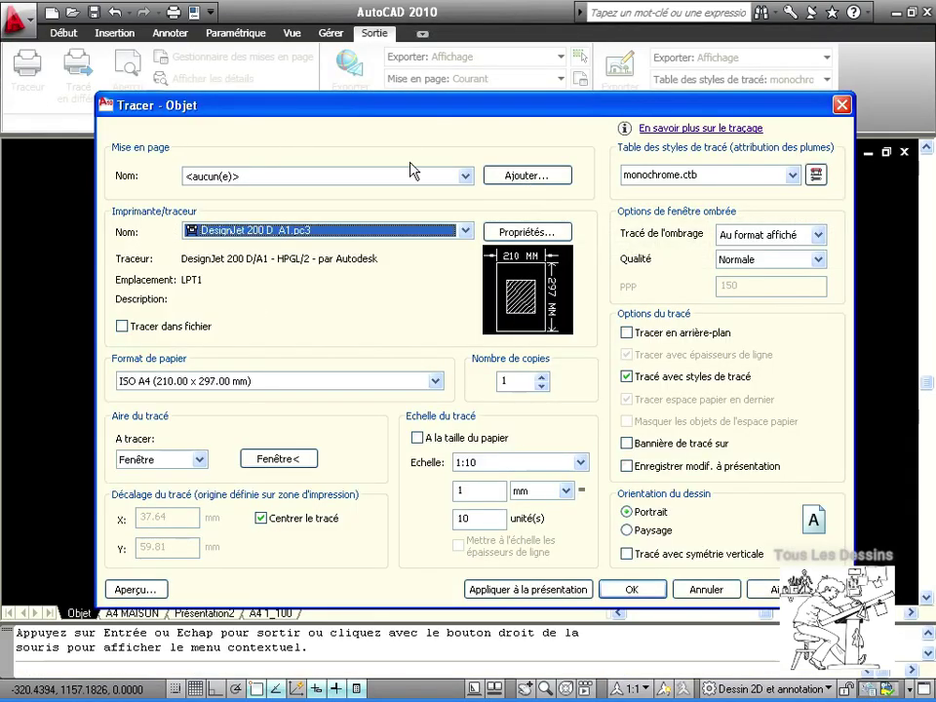
Save the current plot settings as a page setup named designjet200 a4 and leave the plot settings without plotting.
click(544, 178)
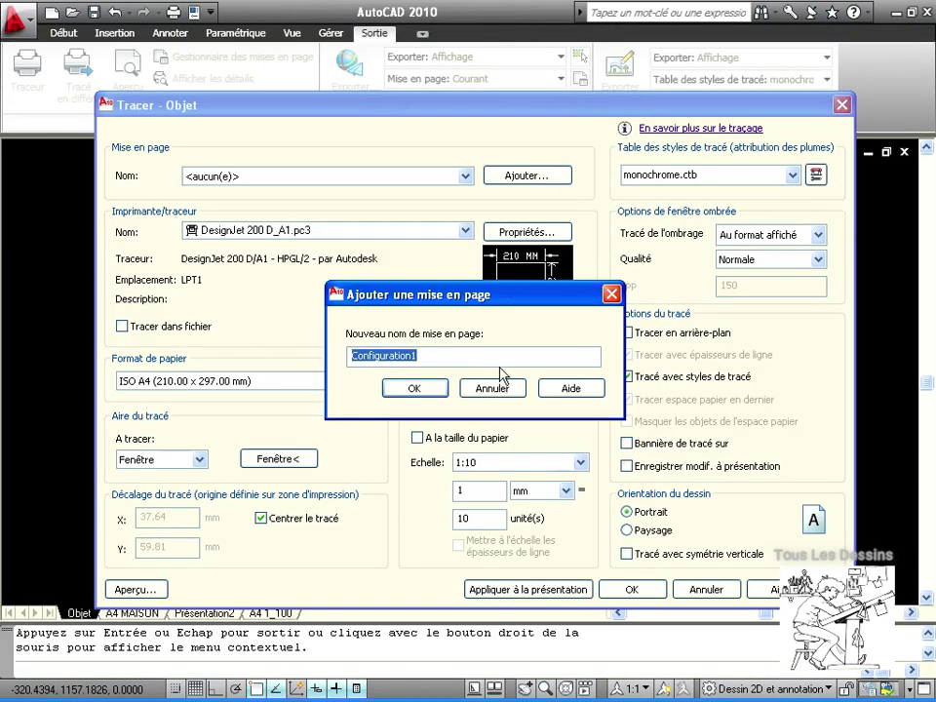
text(desi)
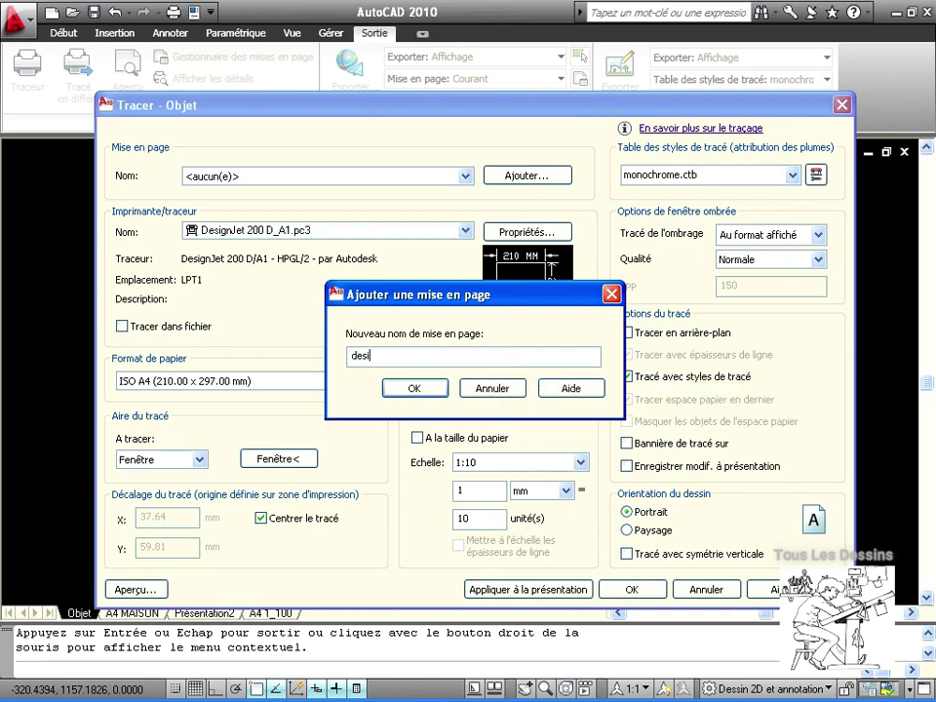
text(gnjet200 a4)
click(414, 388)
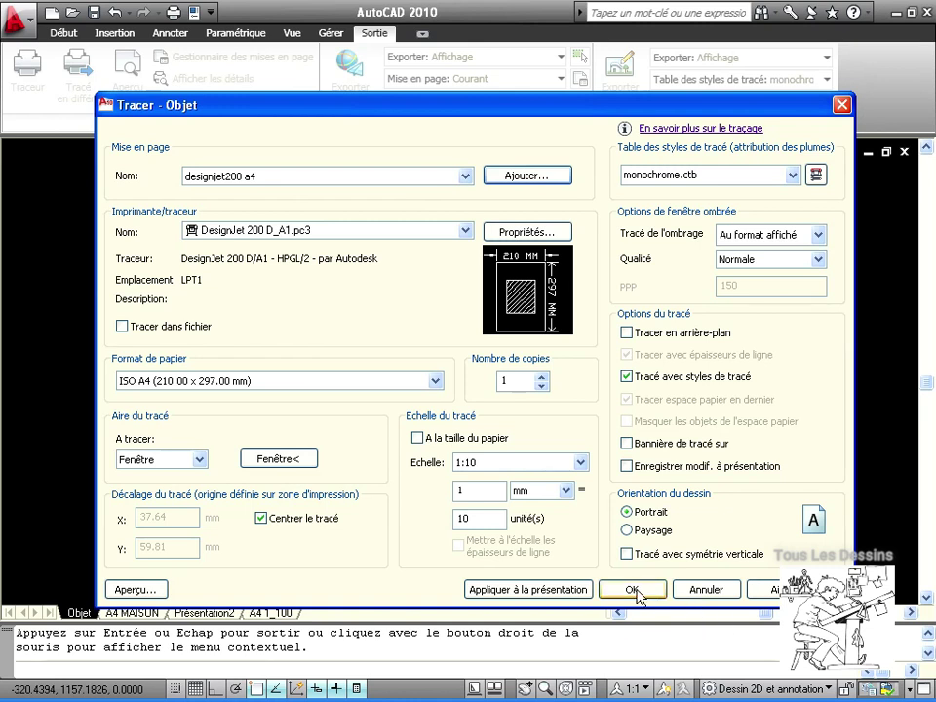
click(706, 589)
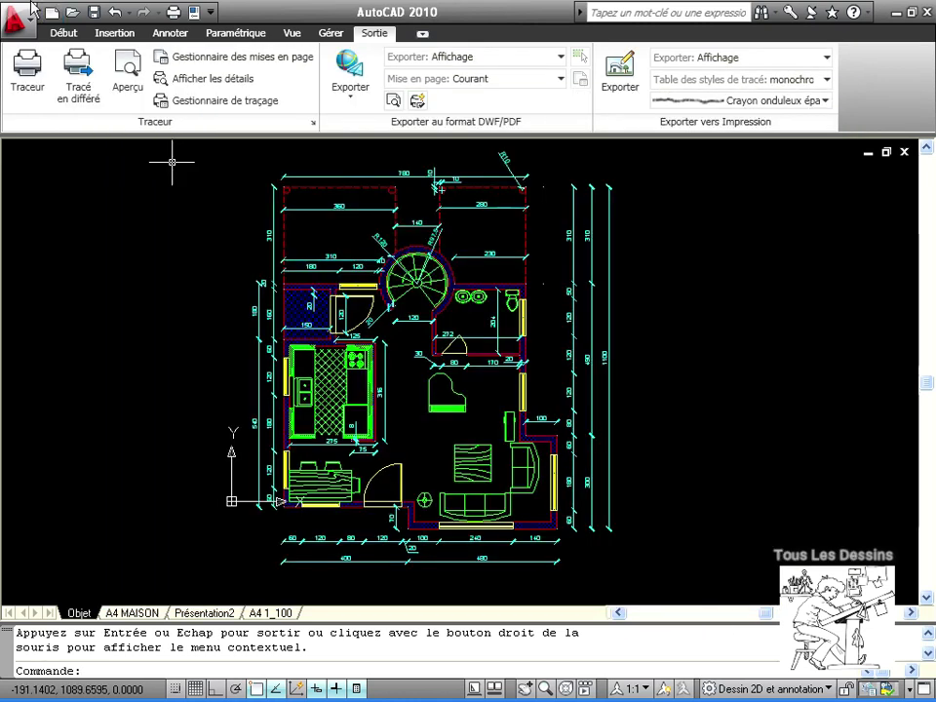
Load the designjet200 a4 page setup in a new plot to check its stored settings, and cancel the plot.
click(26, 76)
click(457, 174)
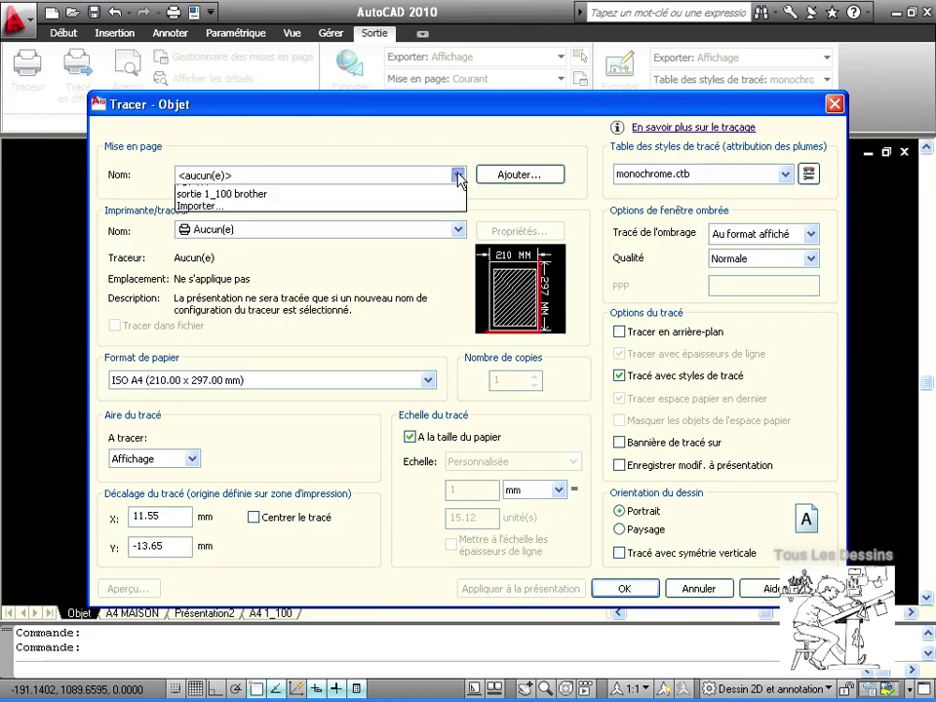
click(231, 217)
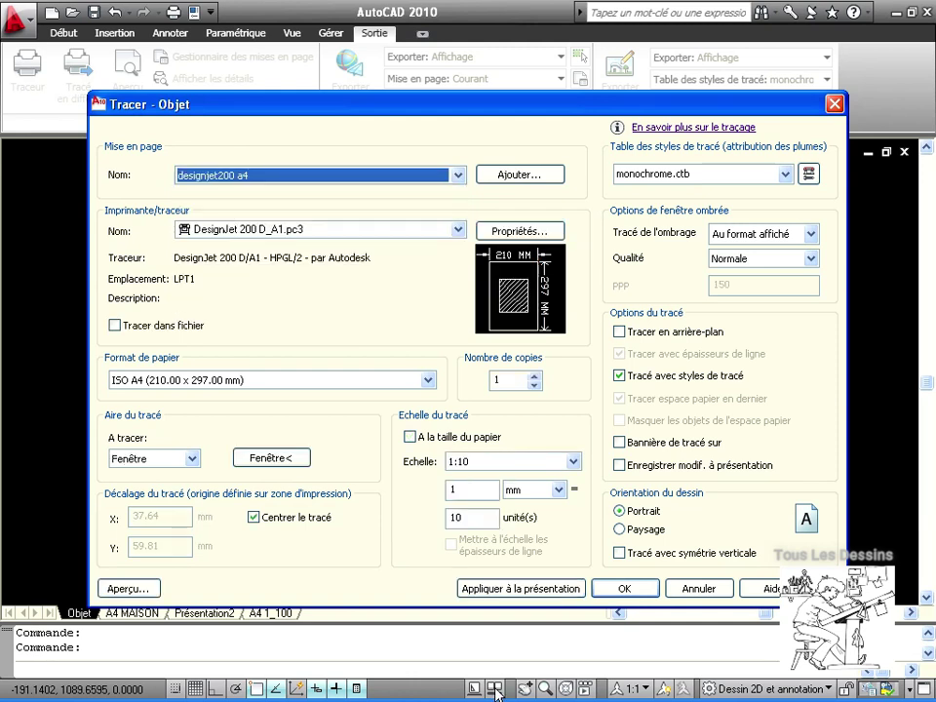
click(695, 589)
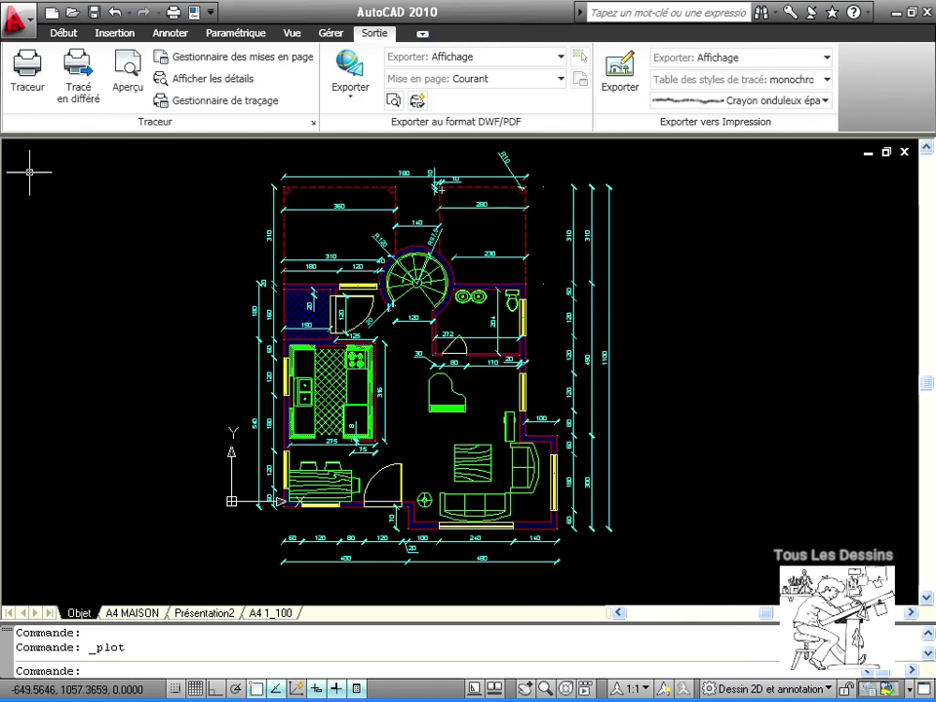
Review the details of the designjet200 a4 and sortie 1_100 brother page setups in the page setup manager and close it.
click(231, 61)
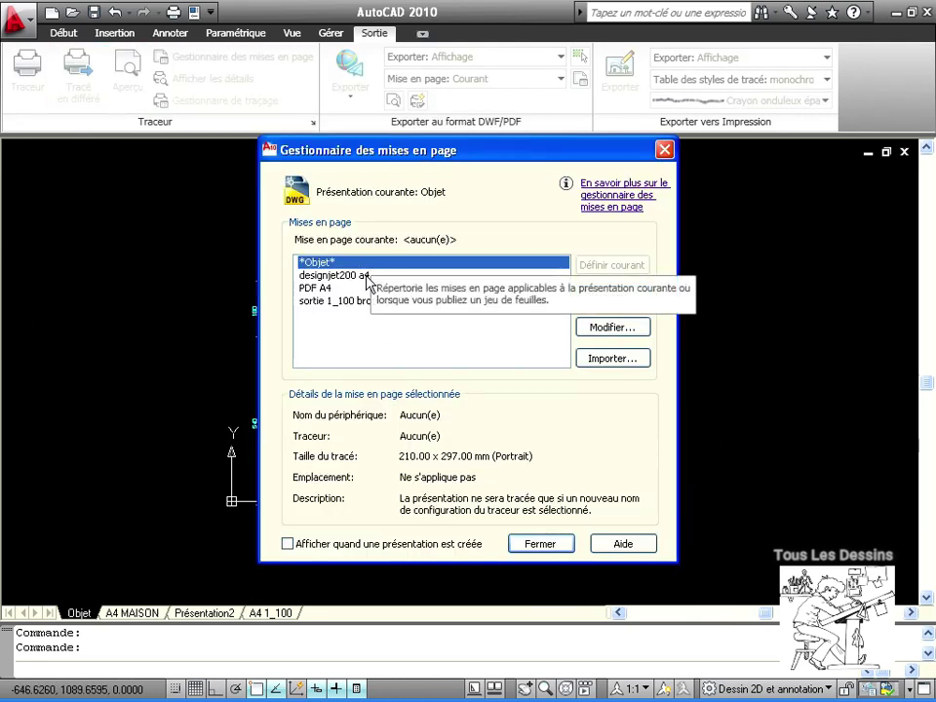
click(359, 277)
click(359, 302)
click(356, 277)
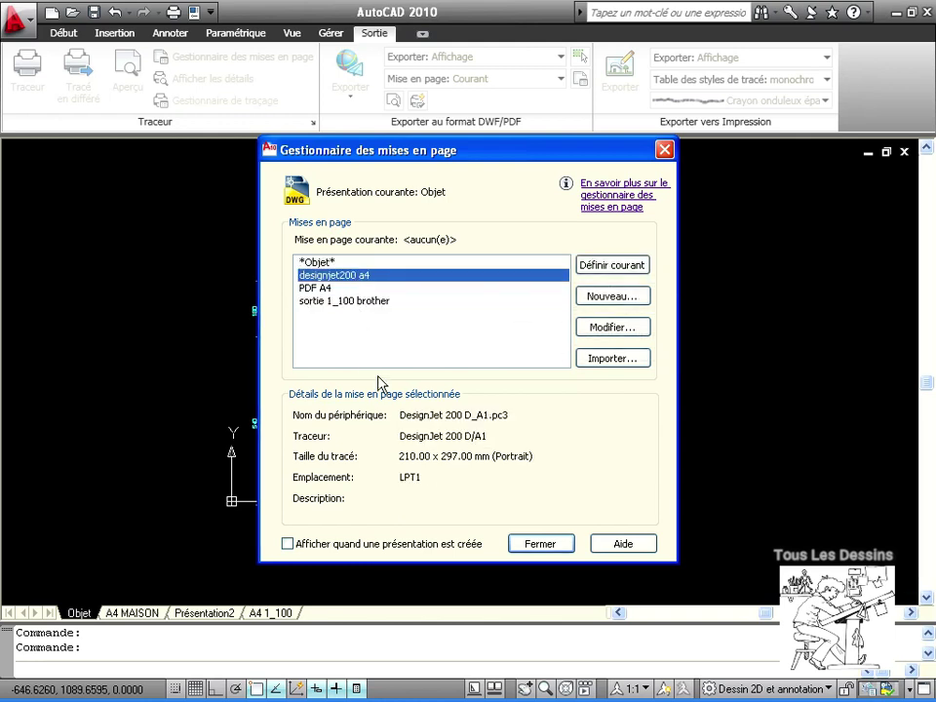
click(539, 544)
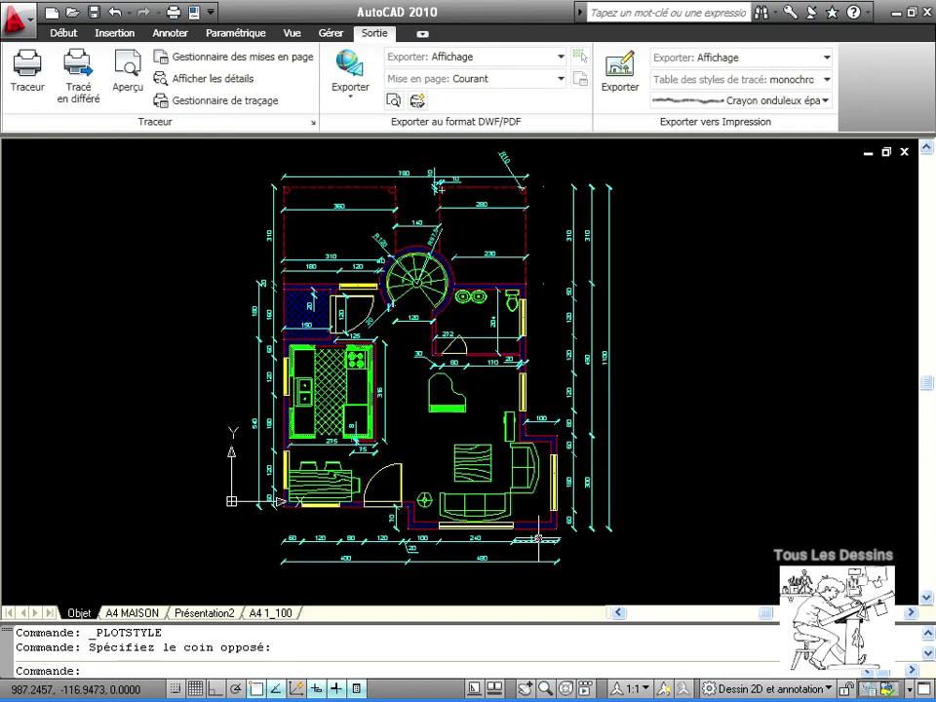
Open the plot style manager's folder and launch the wizard for adding a plot style table.
click(27, 23)
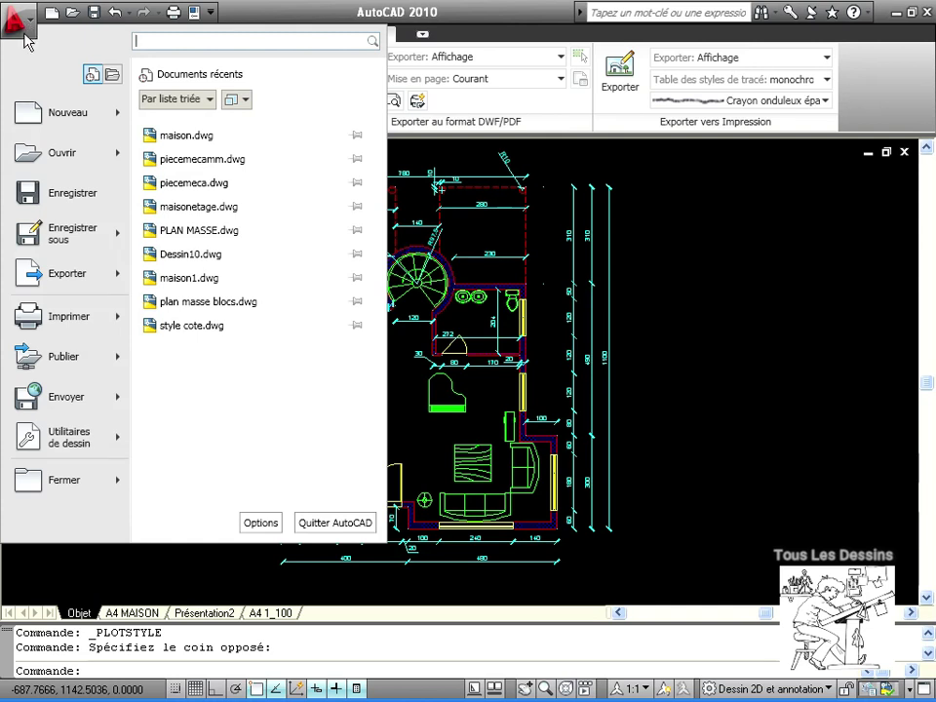
mouse_move(61, 324)
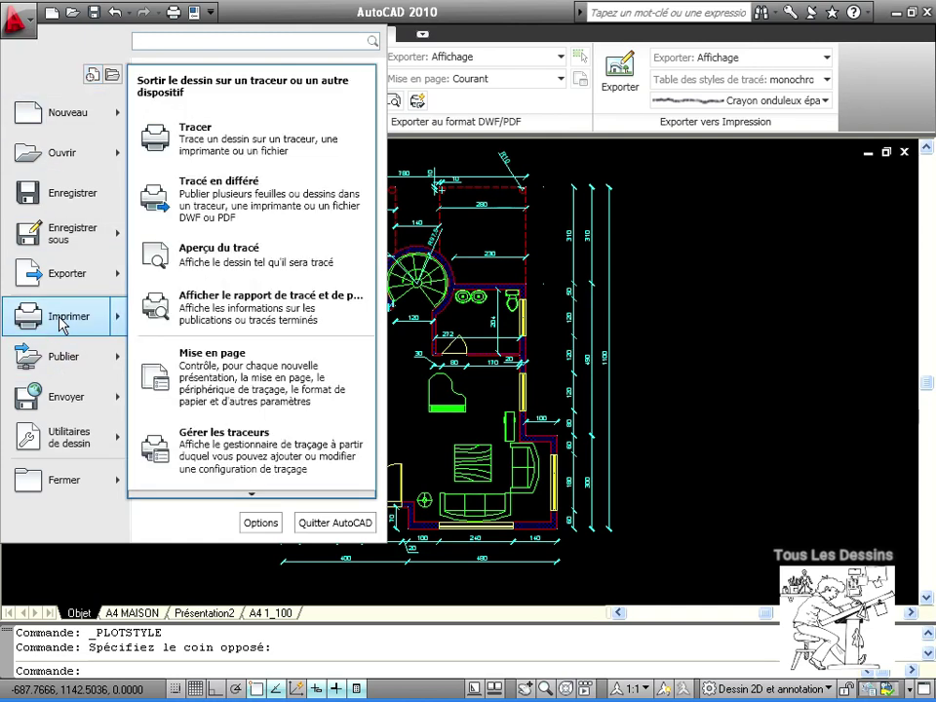
mouse_move(254, 492)
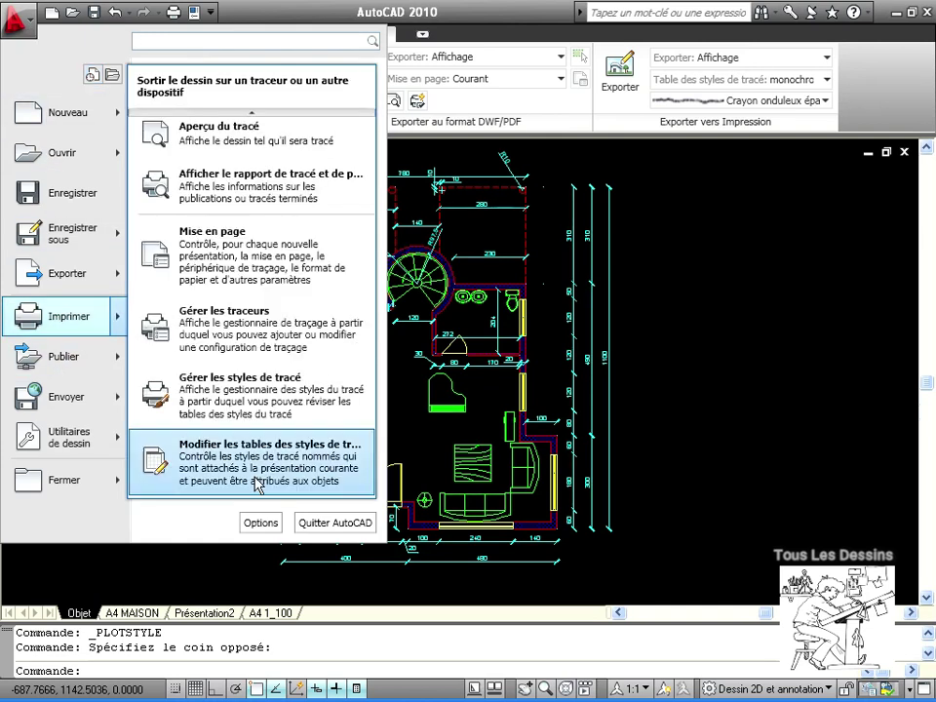
click(252, 389)
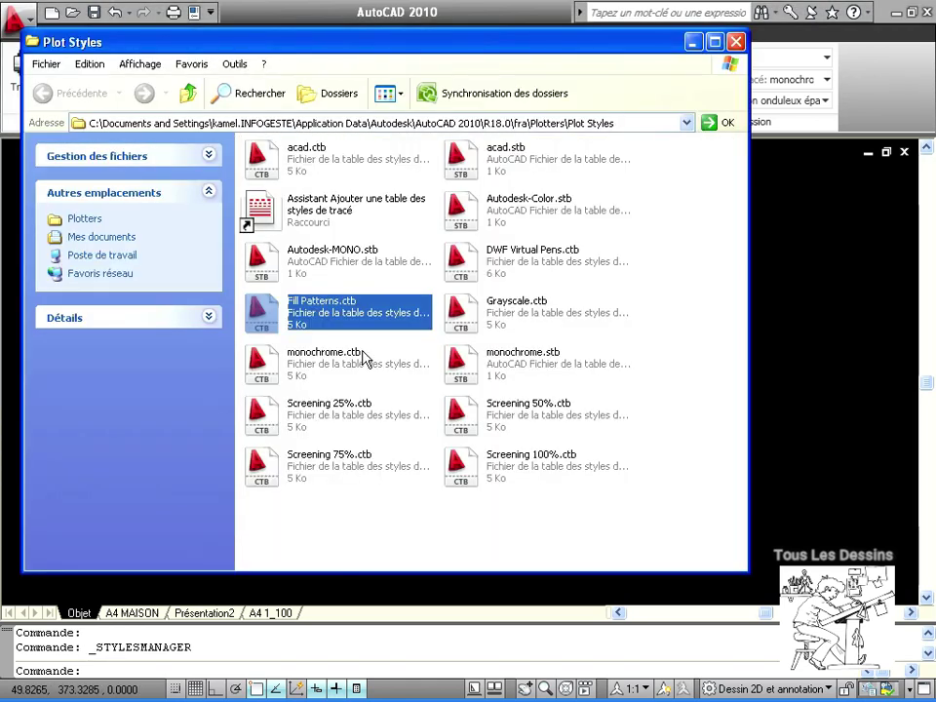
click(323, 369)
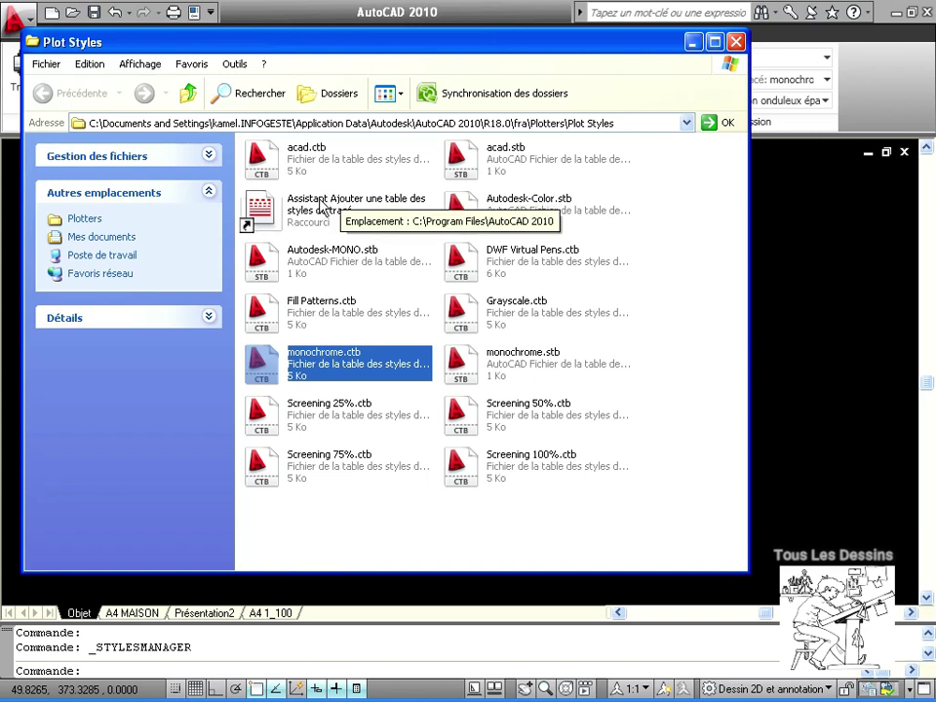
click(279, 212)
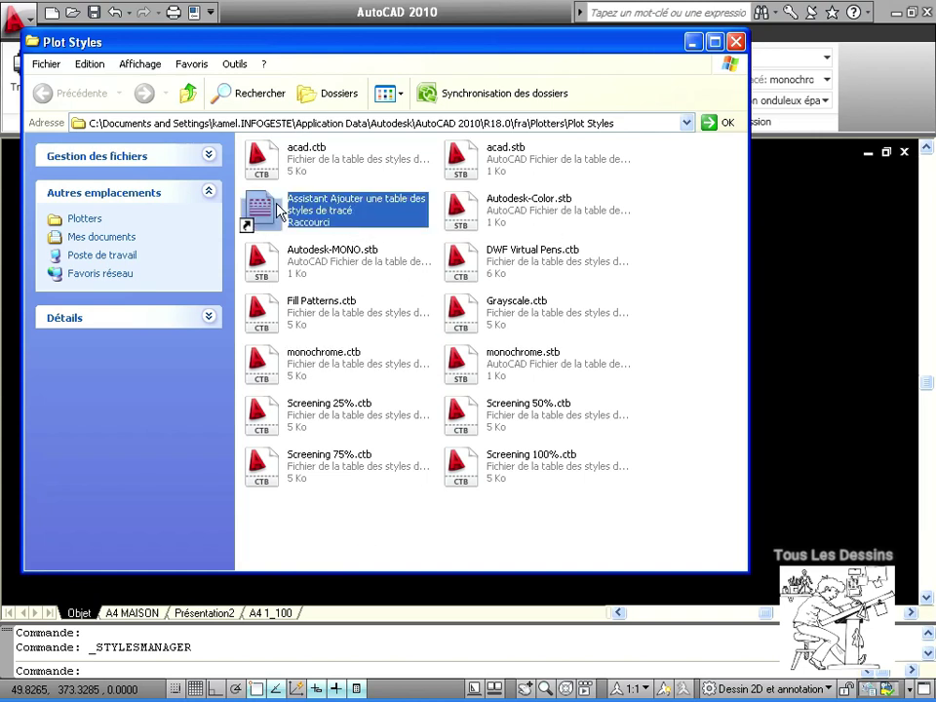
double_click(280, 212)
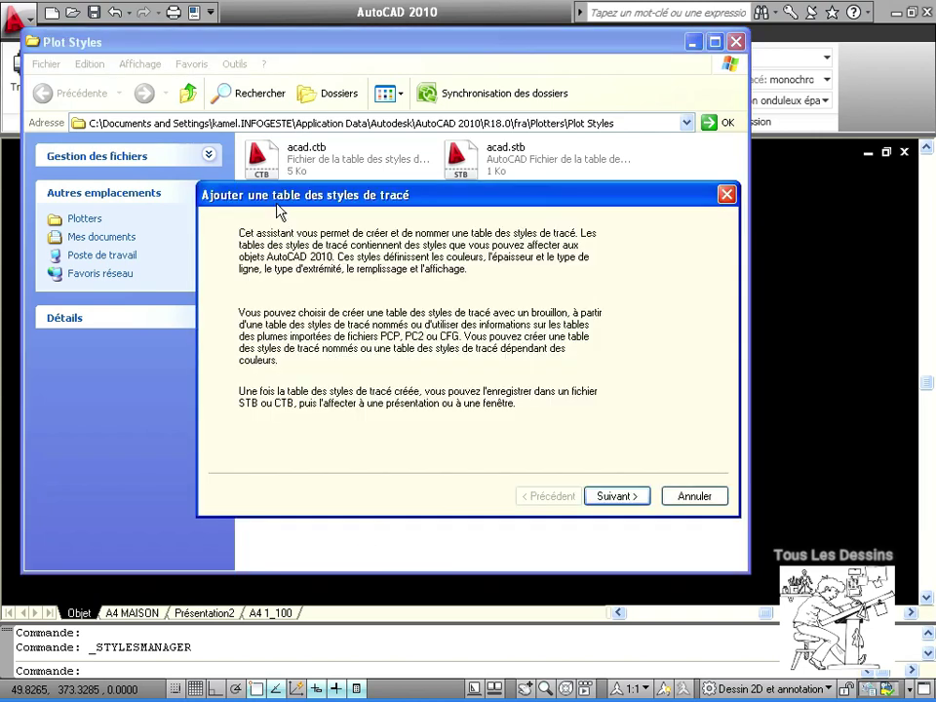
Create a colour-dependent plot style table from scratch named formation and open it in the table editor.
click(612, 498)
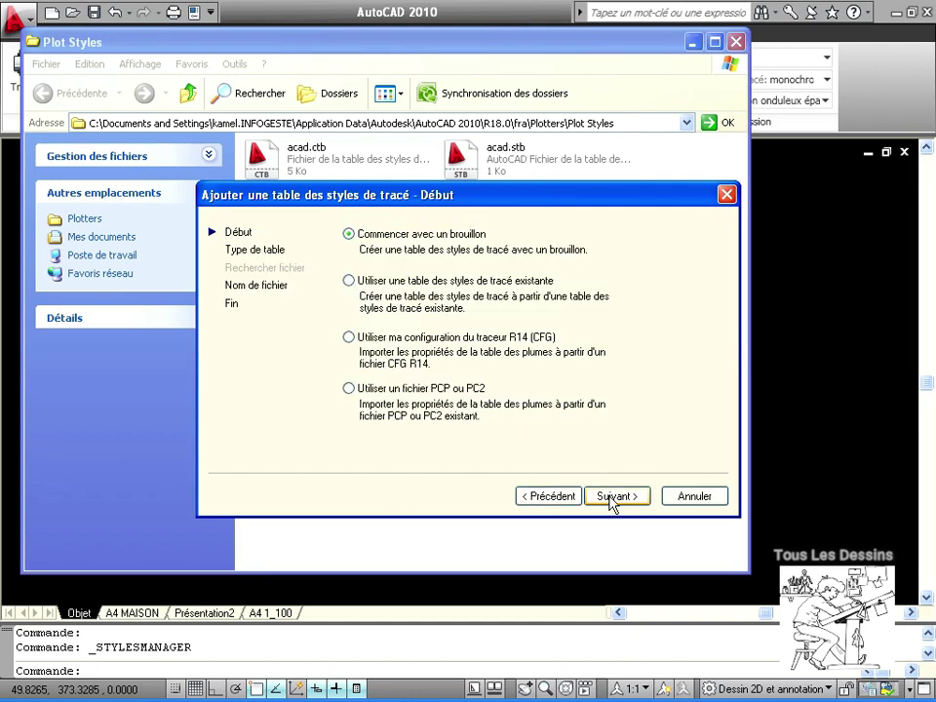
click(635, 497)
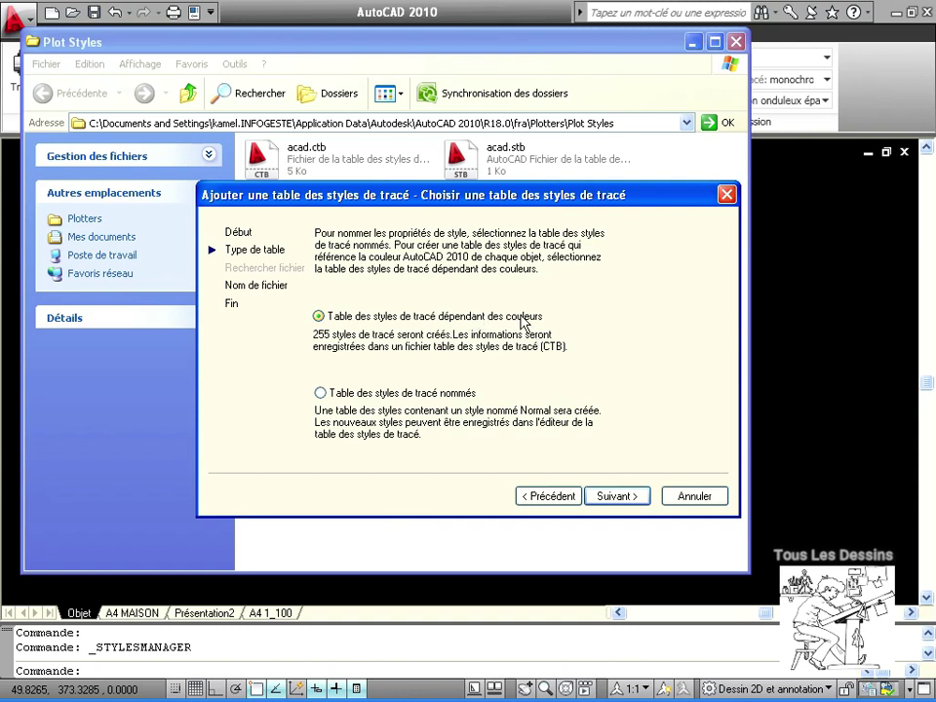
click(614, 497)
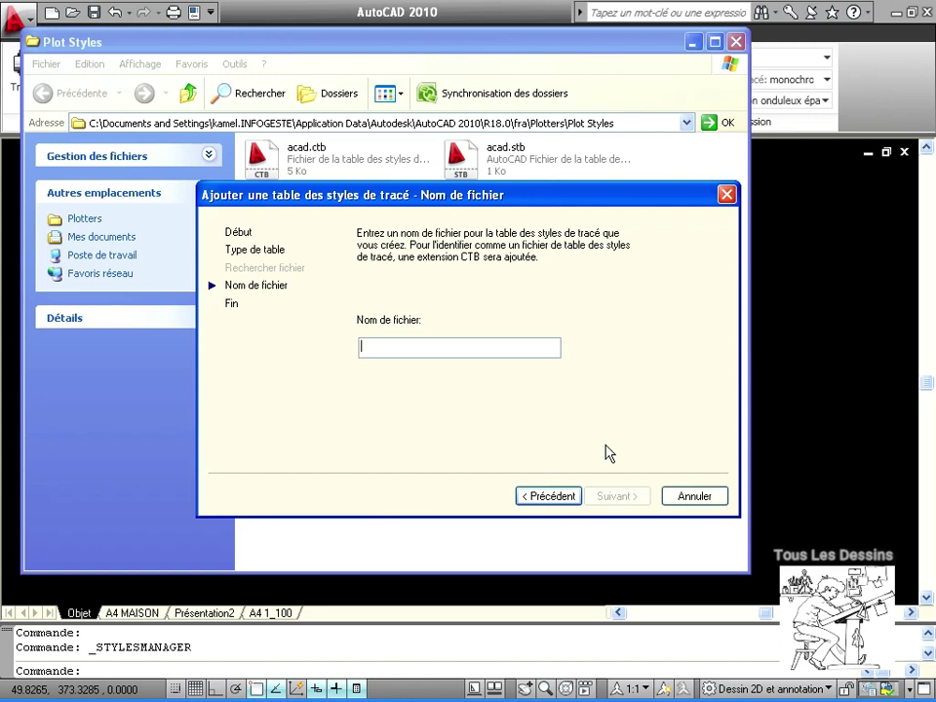
text(formation)
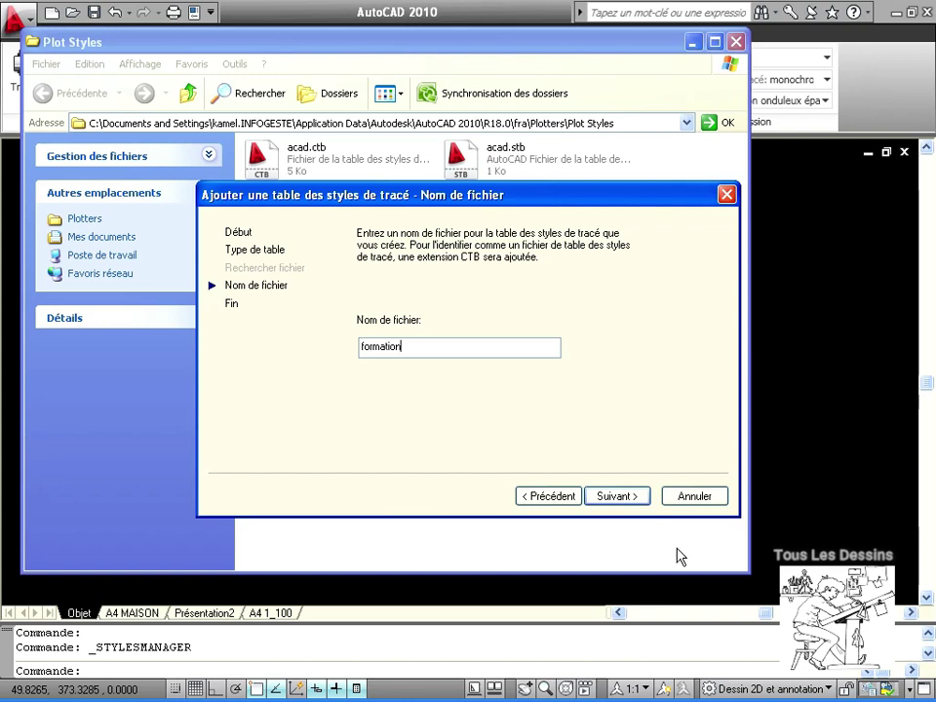
click(620, 497)
click(614, 329)
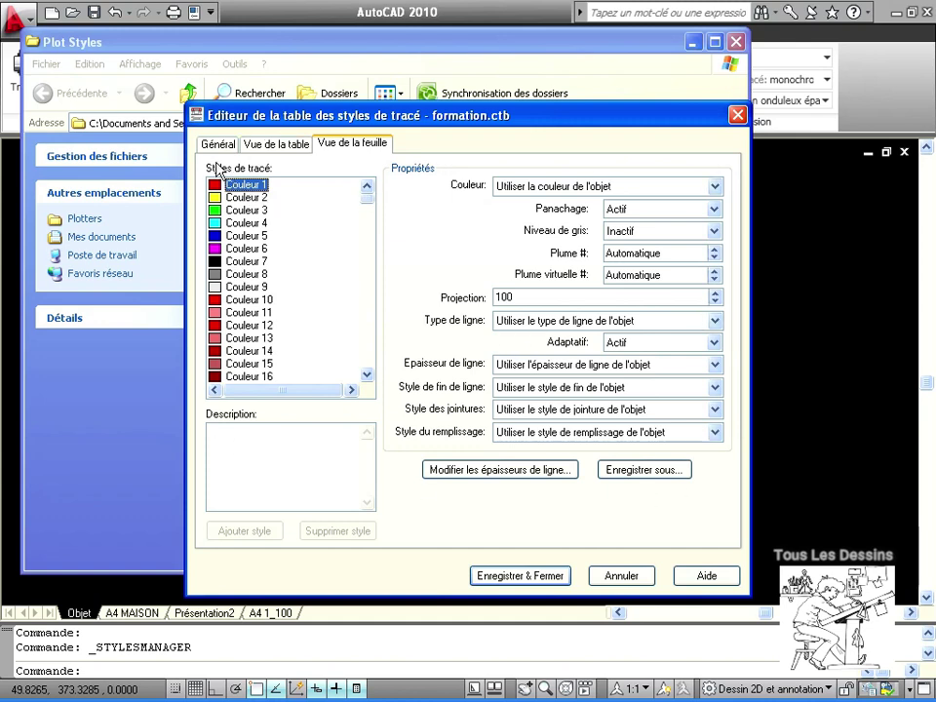
Set Couleur 1 in the formation table to plot in Noir with a 0.4000 mm lineweight.
click(714, 186)
click(517, 307)
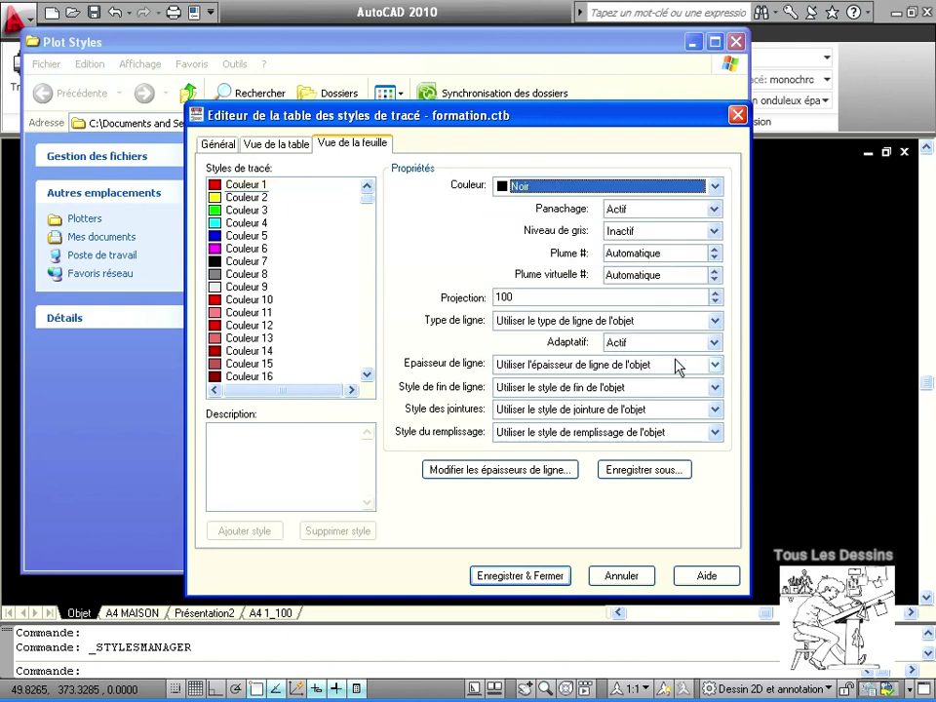
click(708, 364)
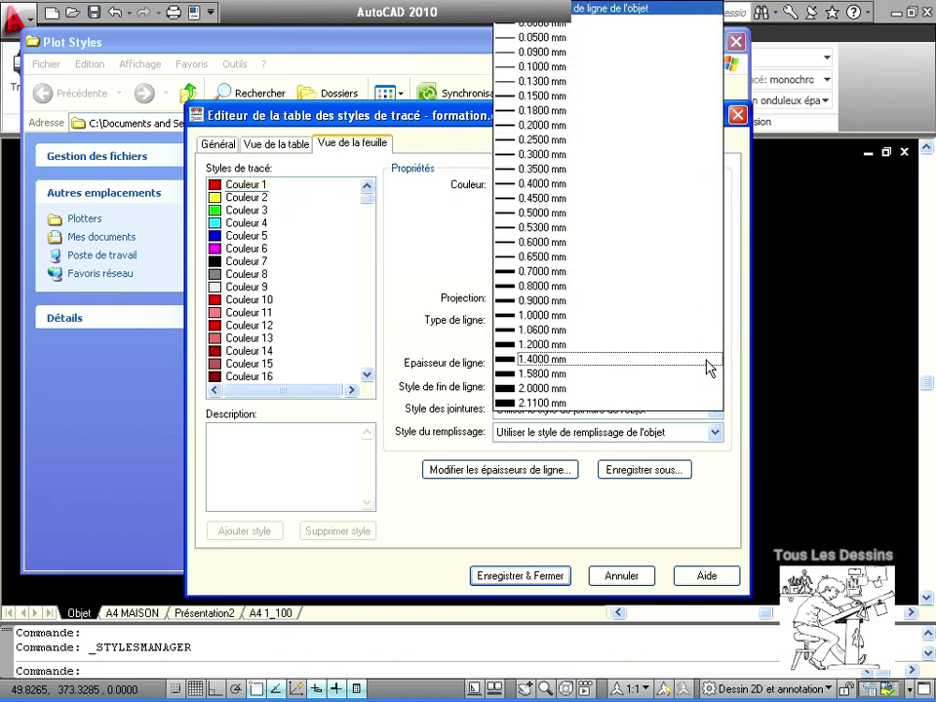
click(544, 189)
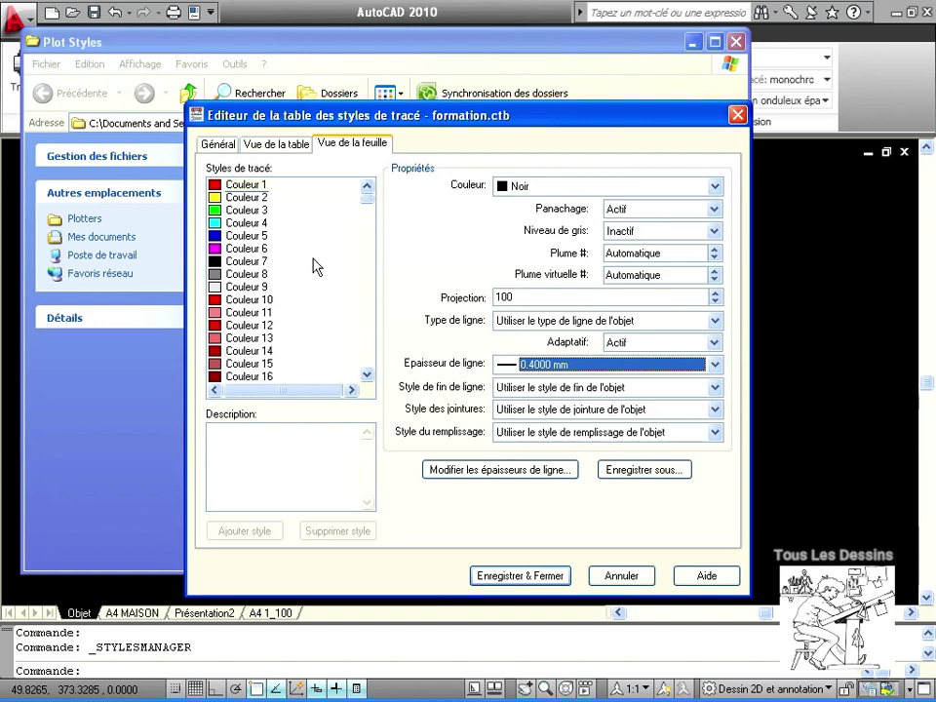
click(248, 198)
click(711, 186)
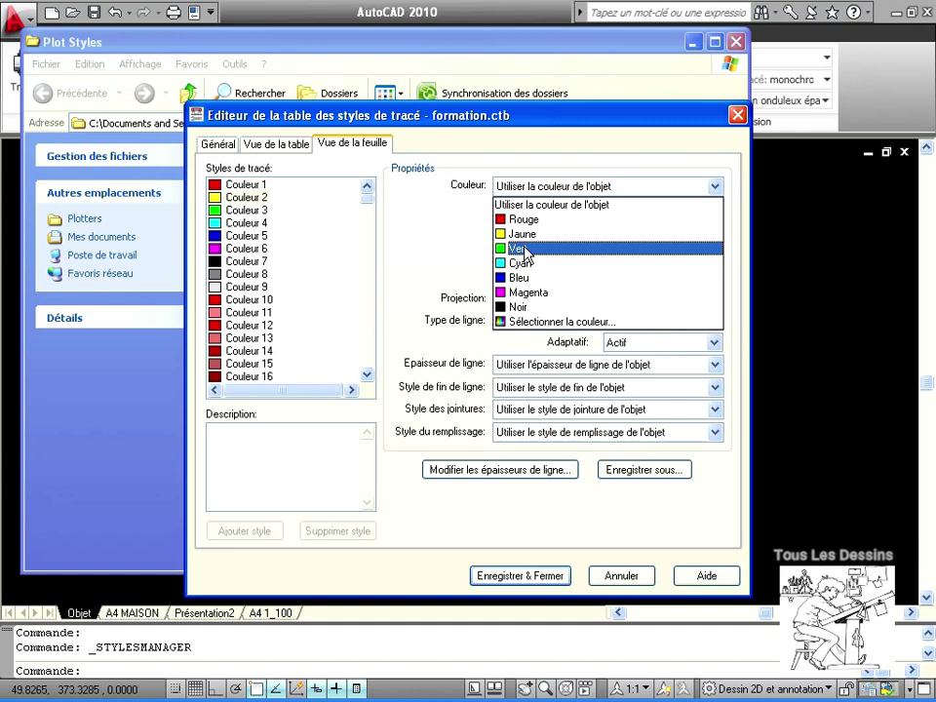
click(483, 140)
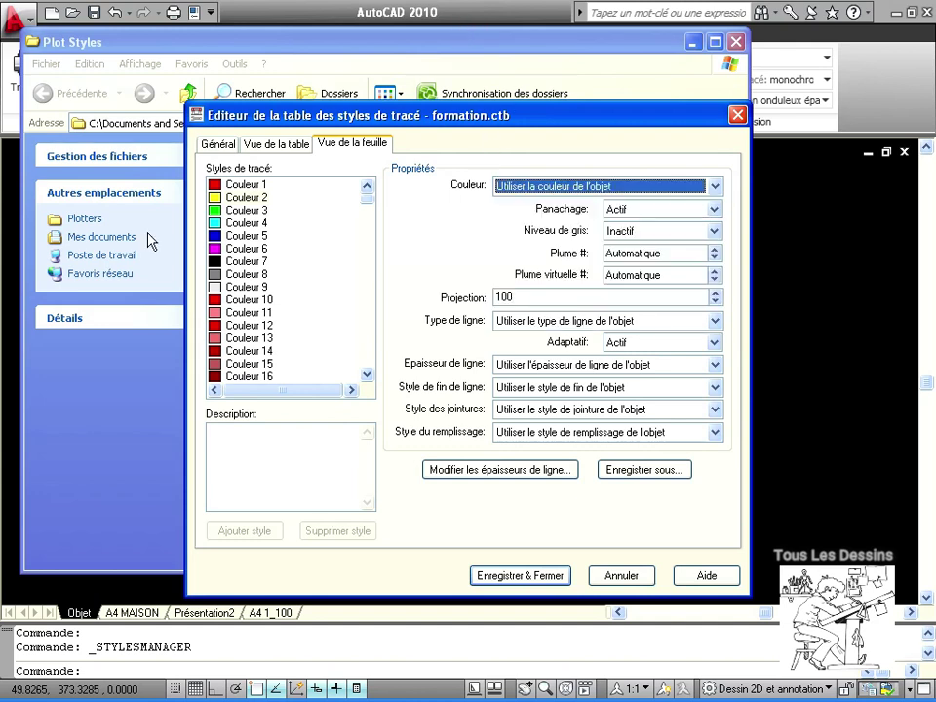
Select all plot styles from Couleur 1 to Couleur 255 and set their plotted colour to Noir.
click(234, 185)
drag(369, 212, 365, 366)
shift+click(253, 363)
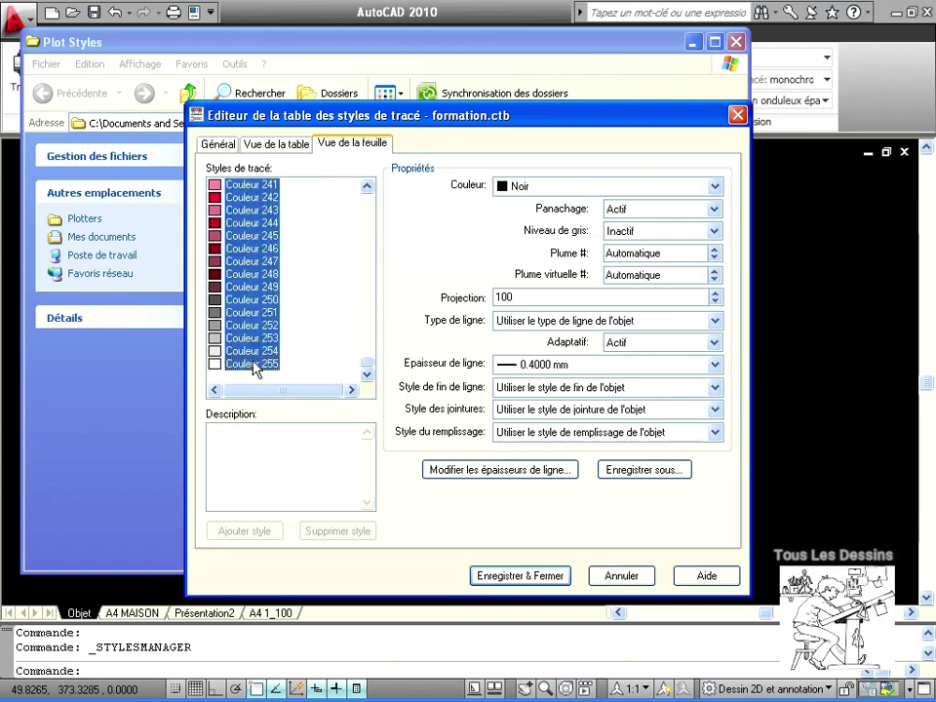
click(714, 186)
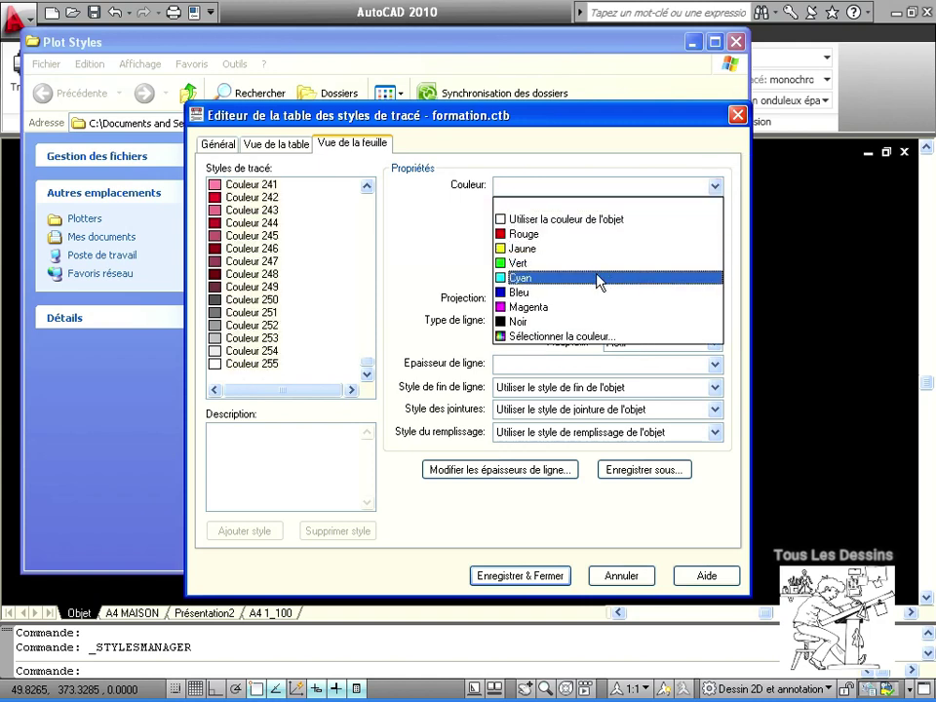
click(584, 322)
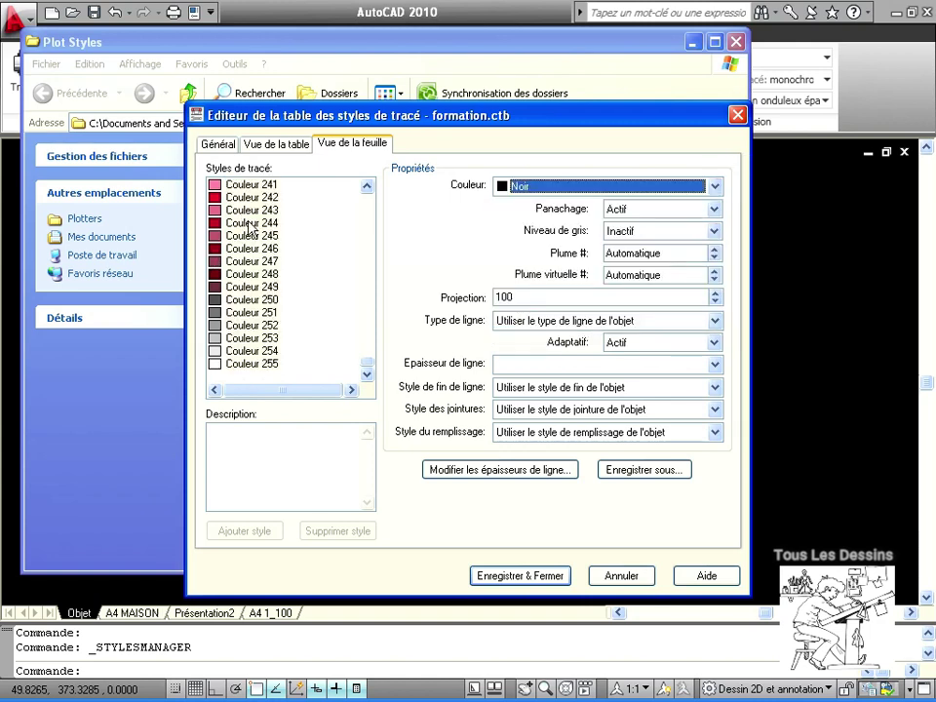
Check the properties of several individual colours, save the formation.ctb table and finish the wizard.
click(265, 196)
drag(368, 360, 367, 193)
drag(251, 222, 252, 324)
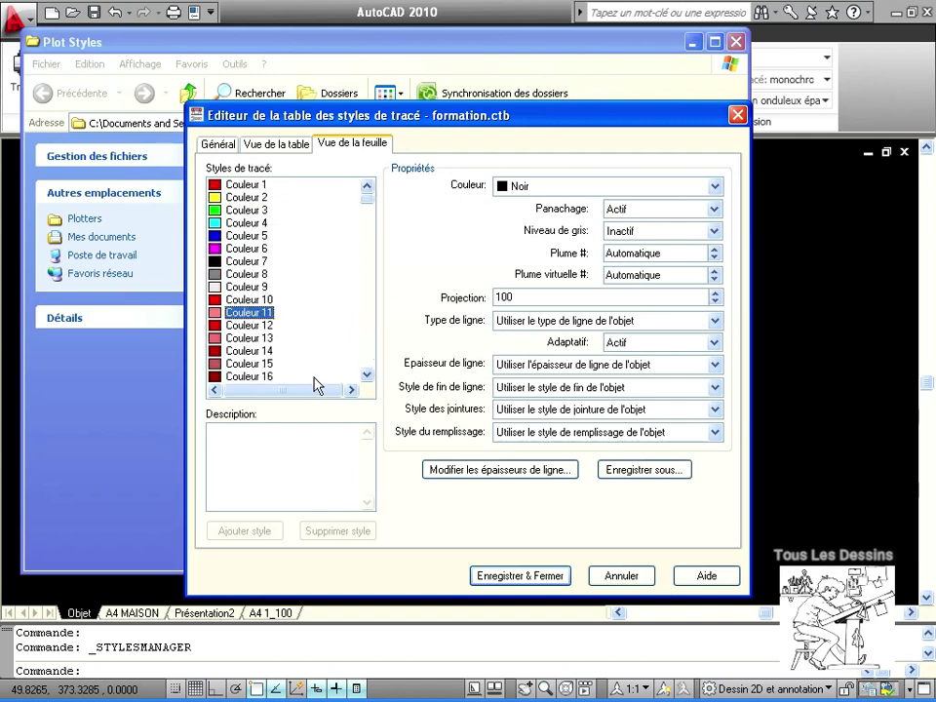
click(534, 583)
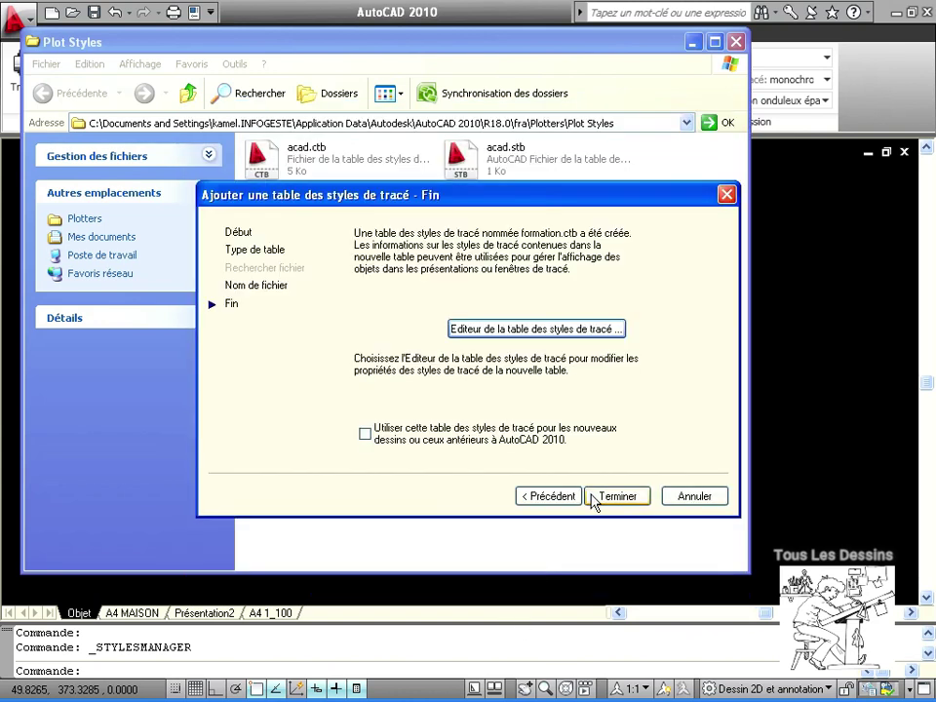
click(626, 495)
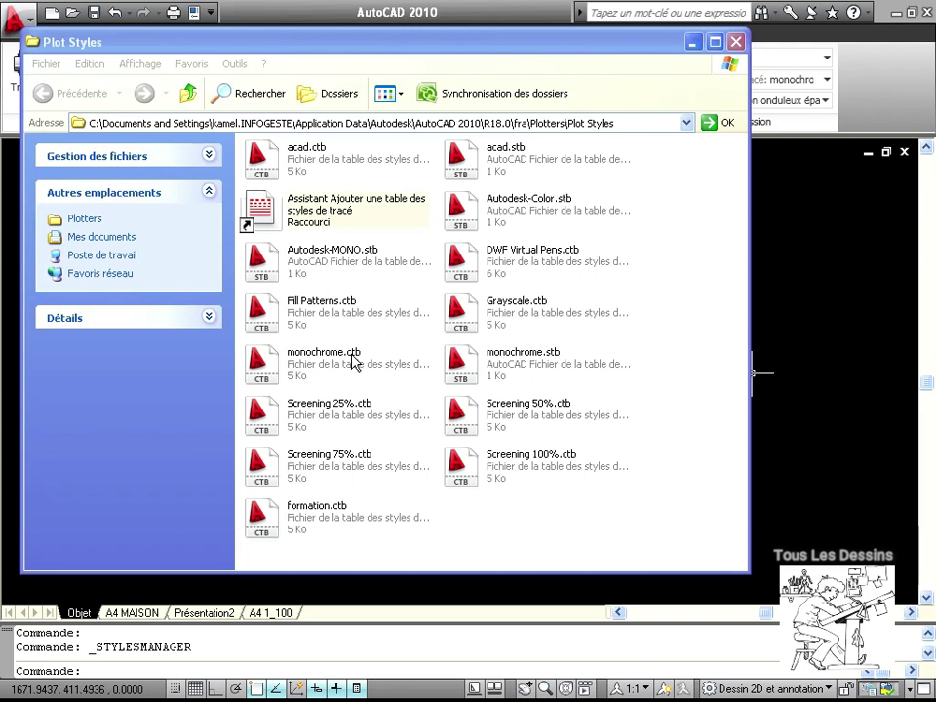
Create a named plot style table from scratch called pformation stb and open it in the table editor.
double_click(268, 213)
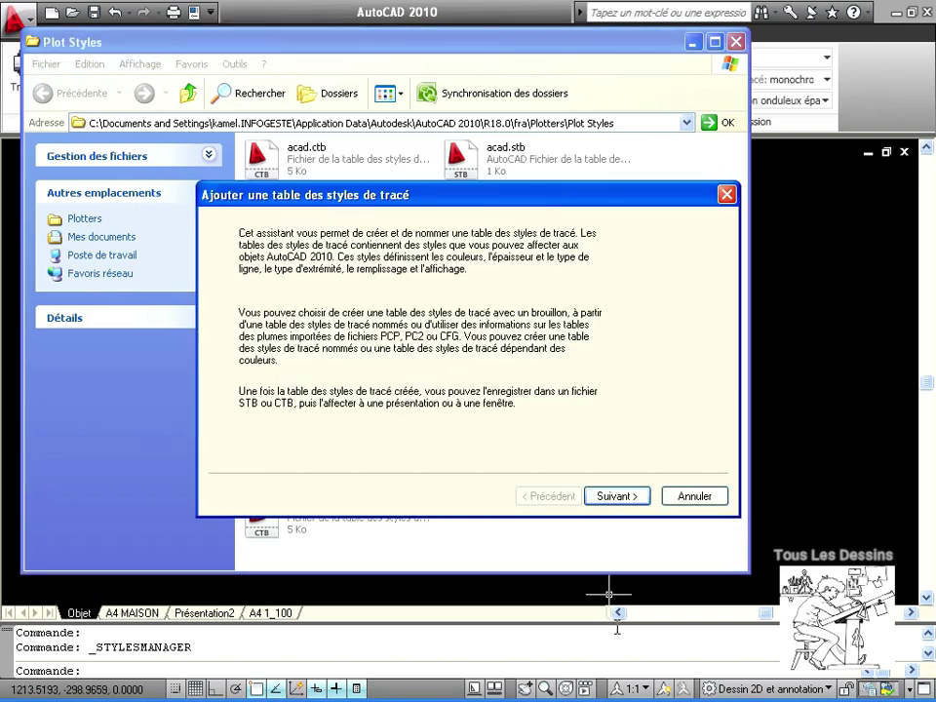
click(612, 498)
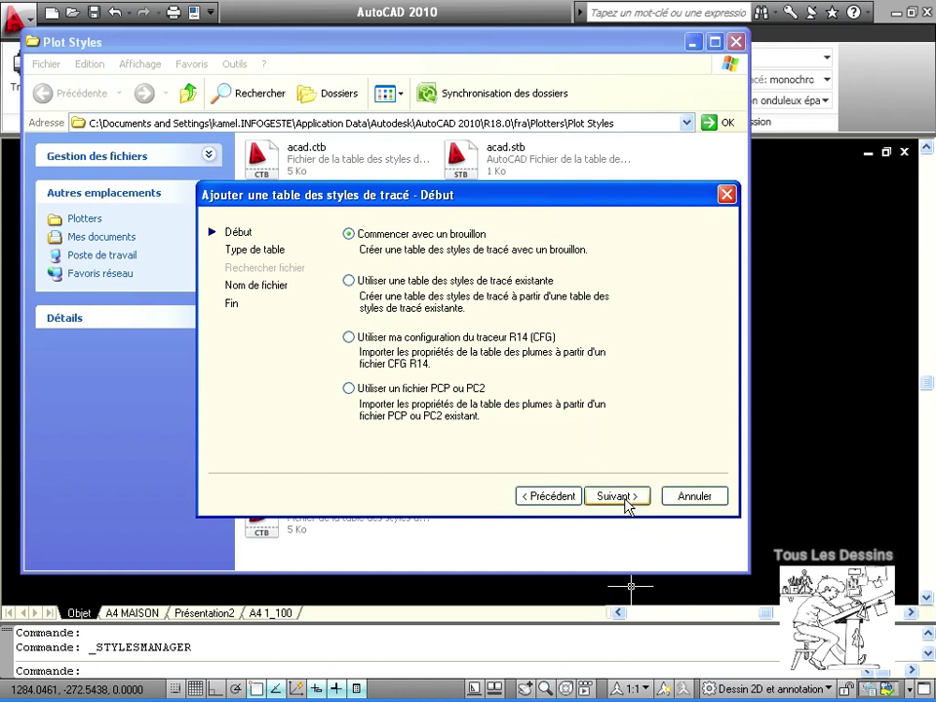
click(616, 496)
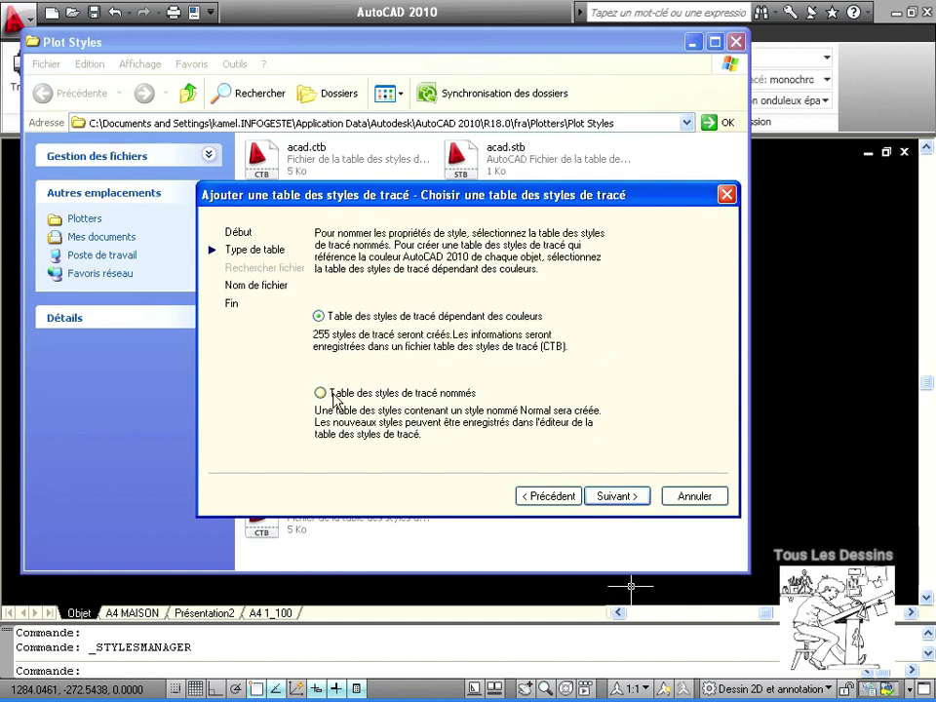
click(616, 496)
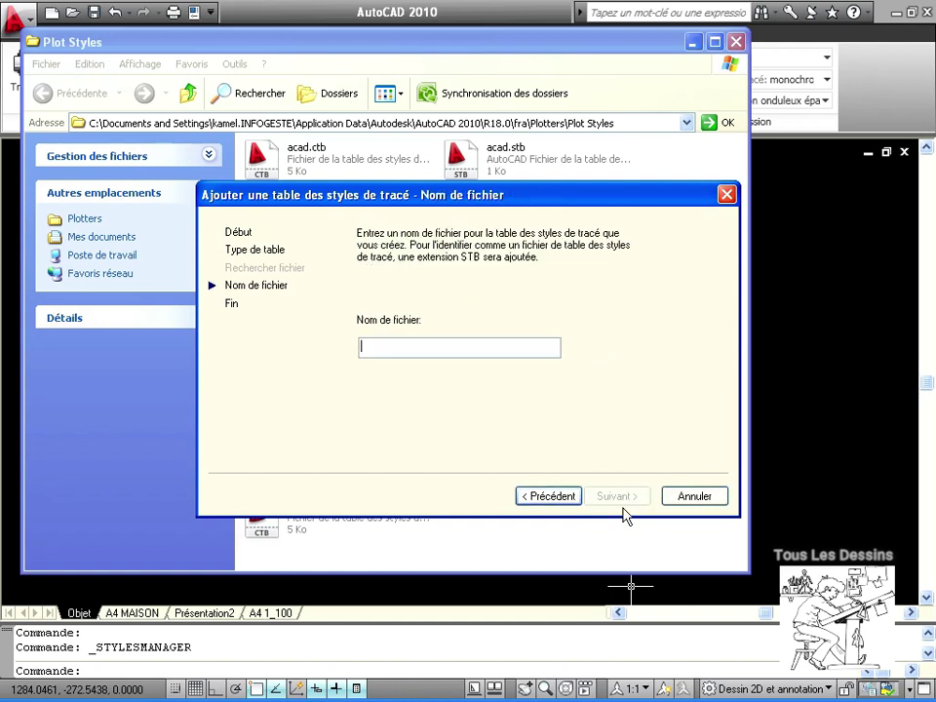
text(pf)
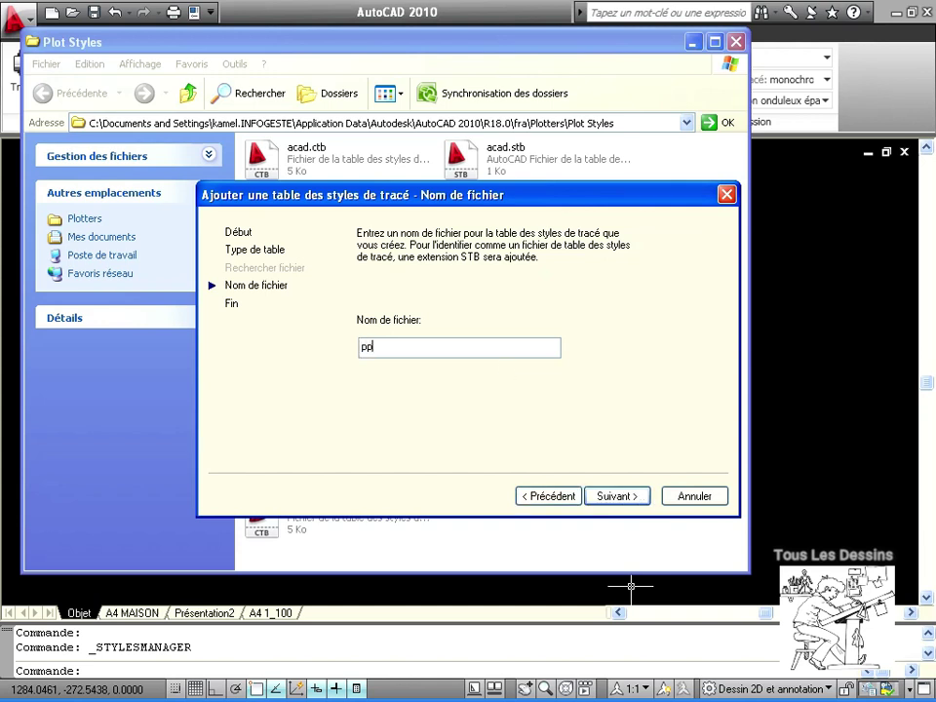
text(l)
text(ormation stb)
click(619, 499)
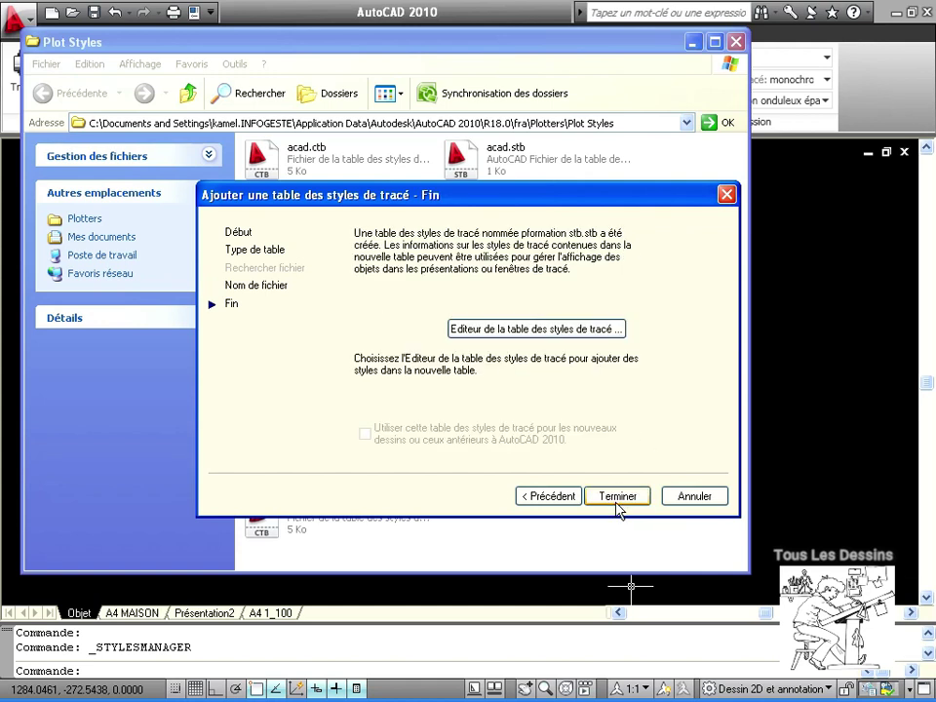
click(539, 329)
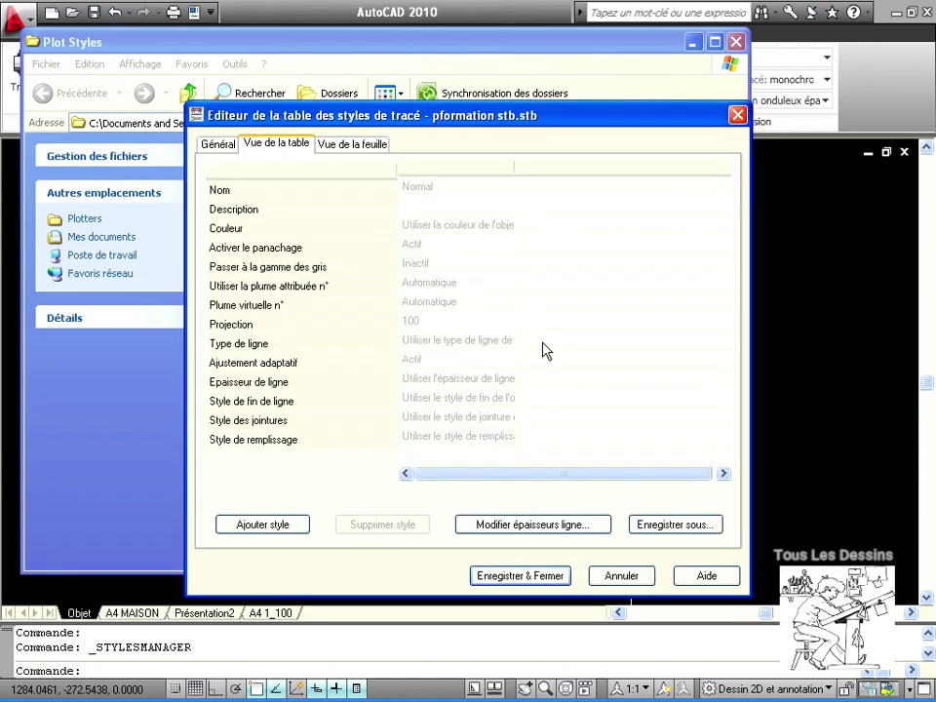
Add a plot style named fin to the table and set its lineweight to 0.1000 mm.
click(370, 143)
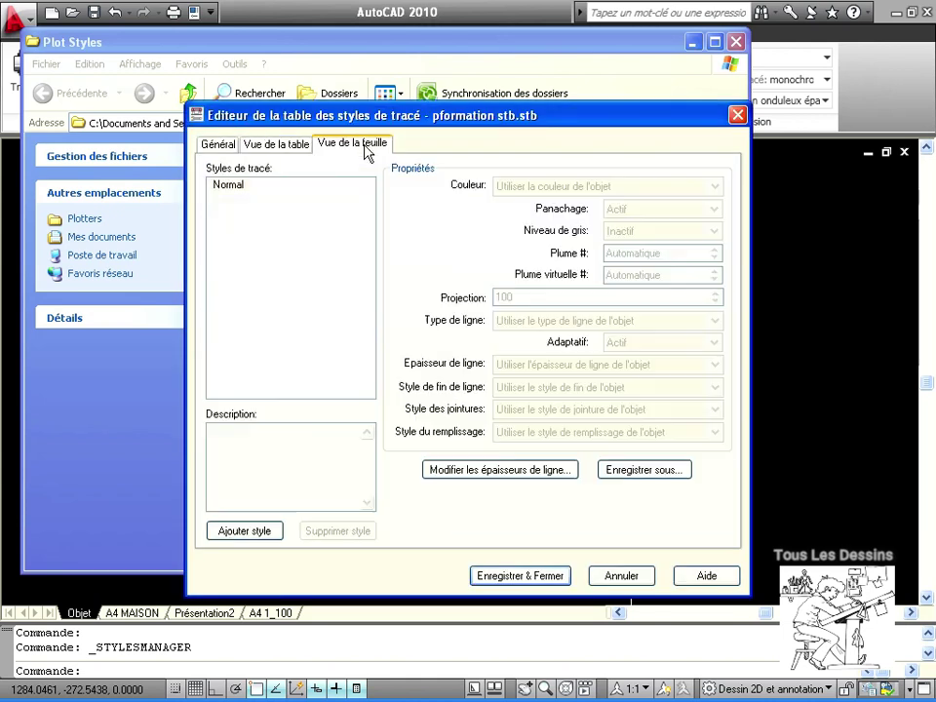
click(245, 187)
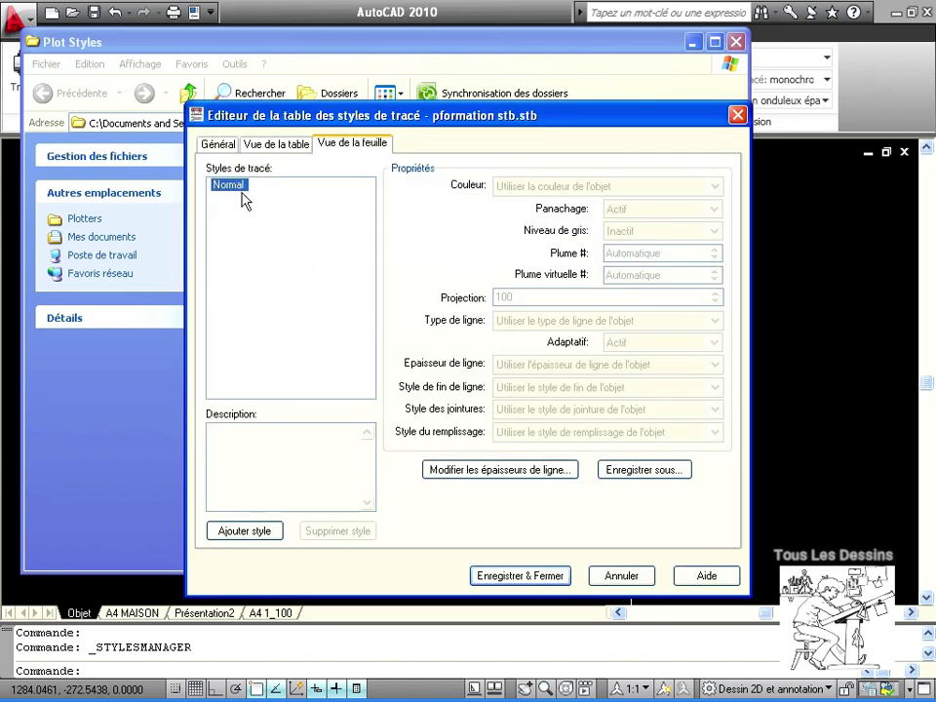
click(246, 531)
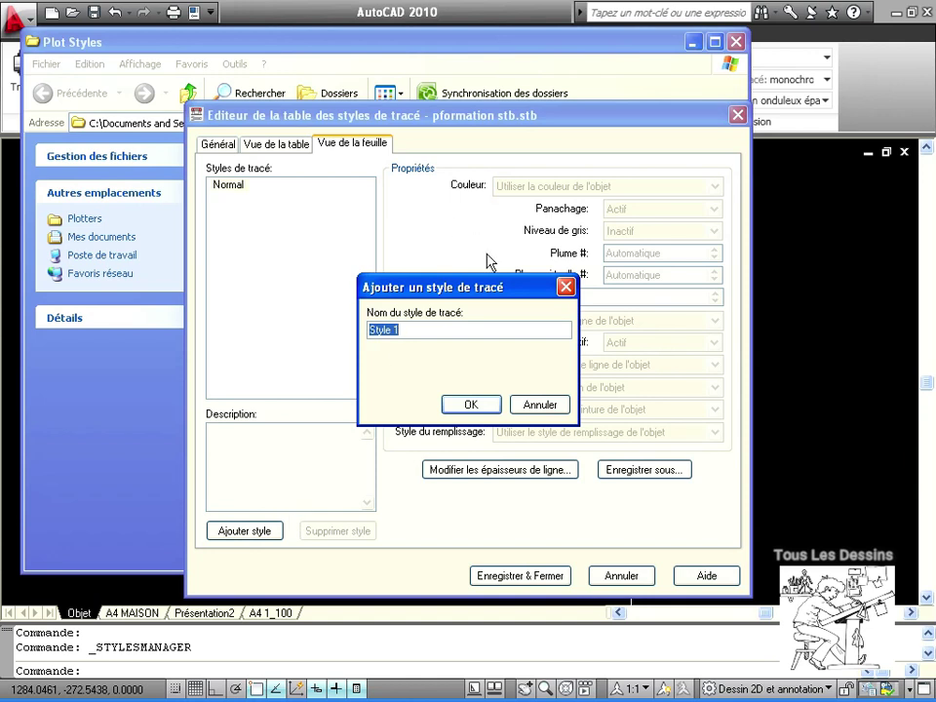
text(fin)
click(472, 405)
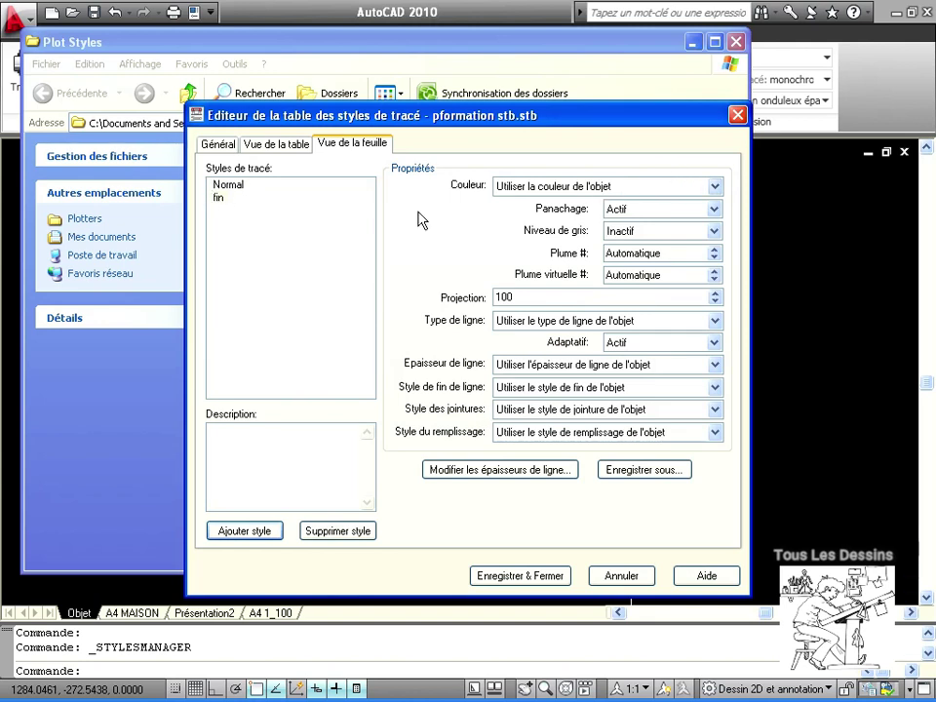
click(700, 364)
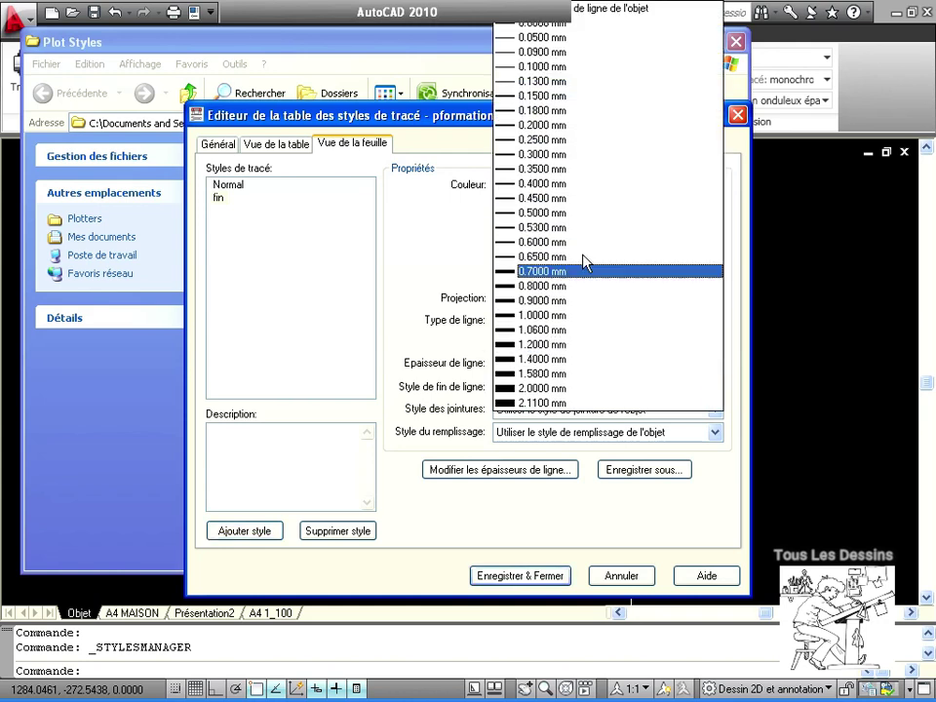
click(541, 66)
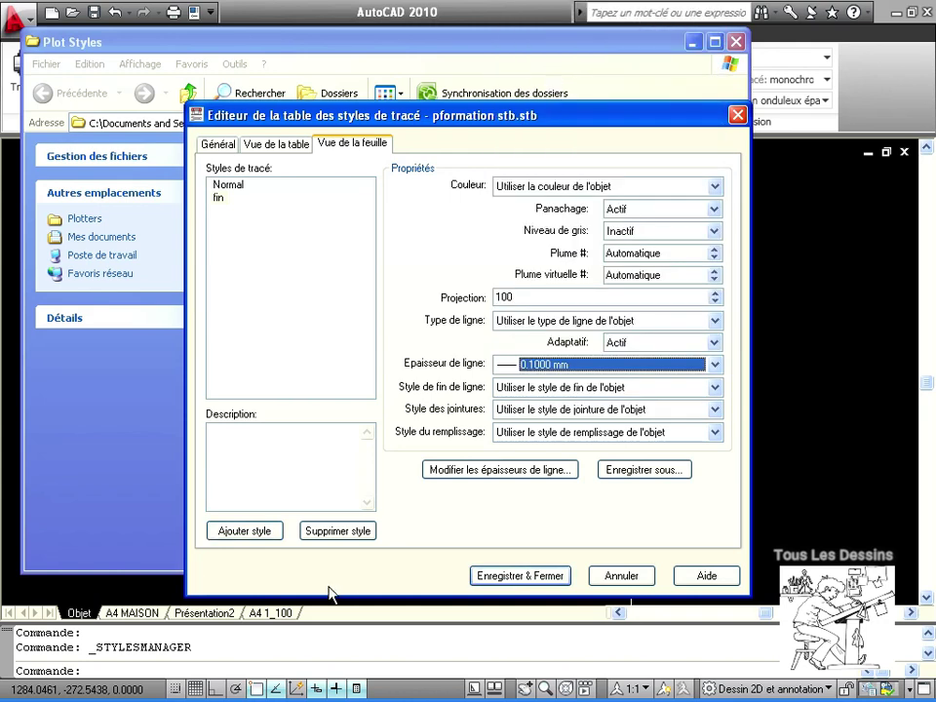
Add a plot style named moyen and set its lineweight to 0.2000 mm.
click(248, 532)
text(moyen)
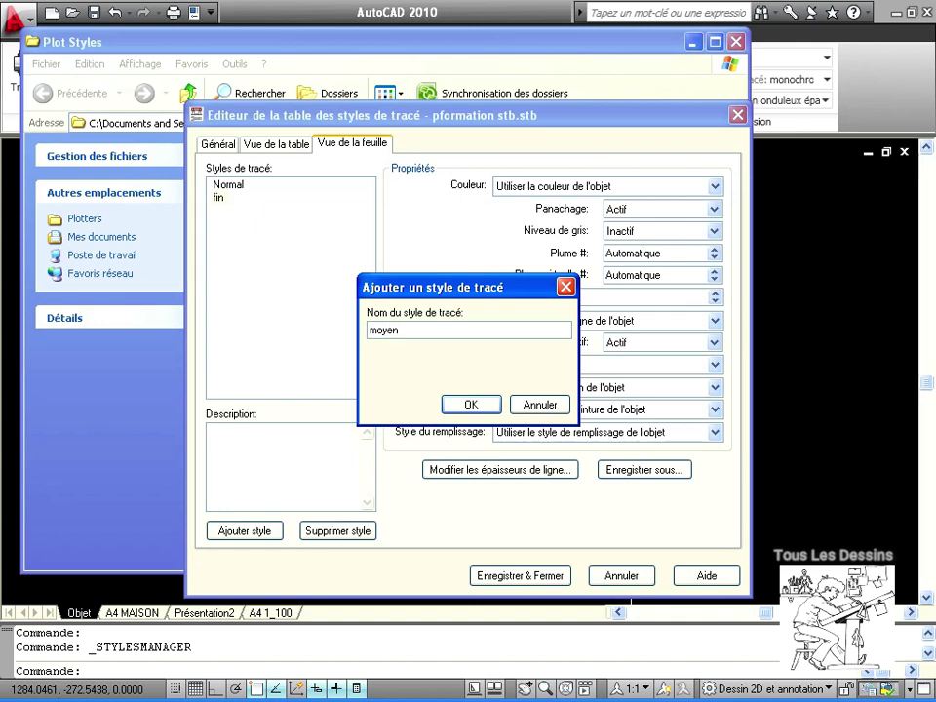
key(Return)
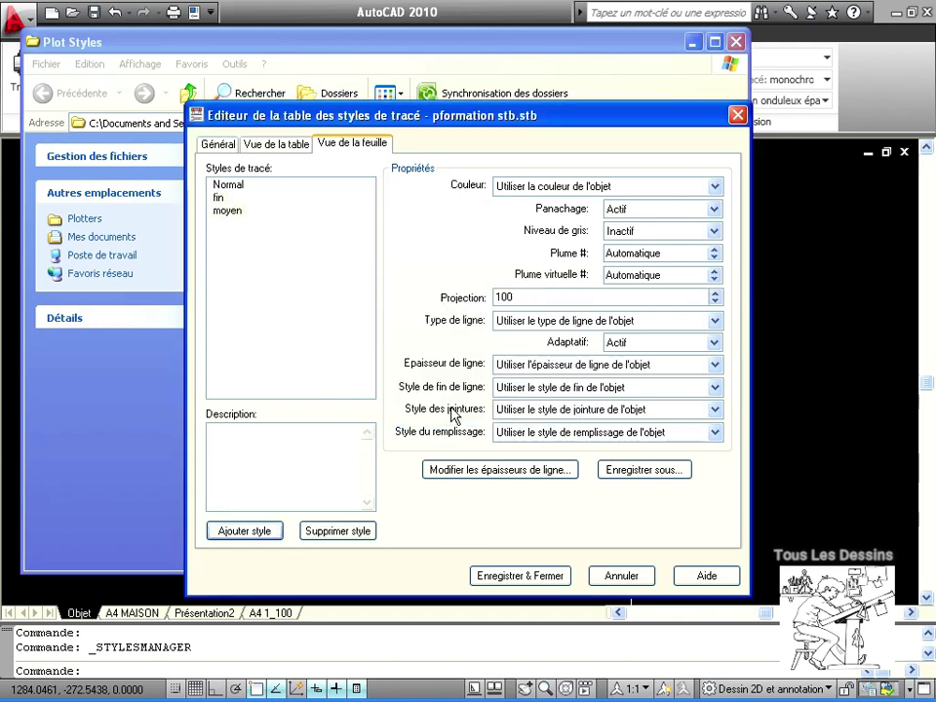
click(714, 367)
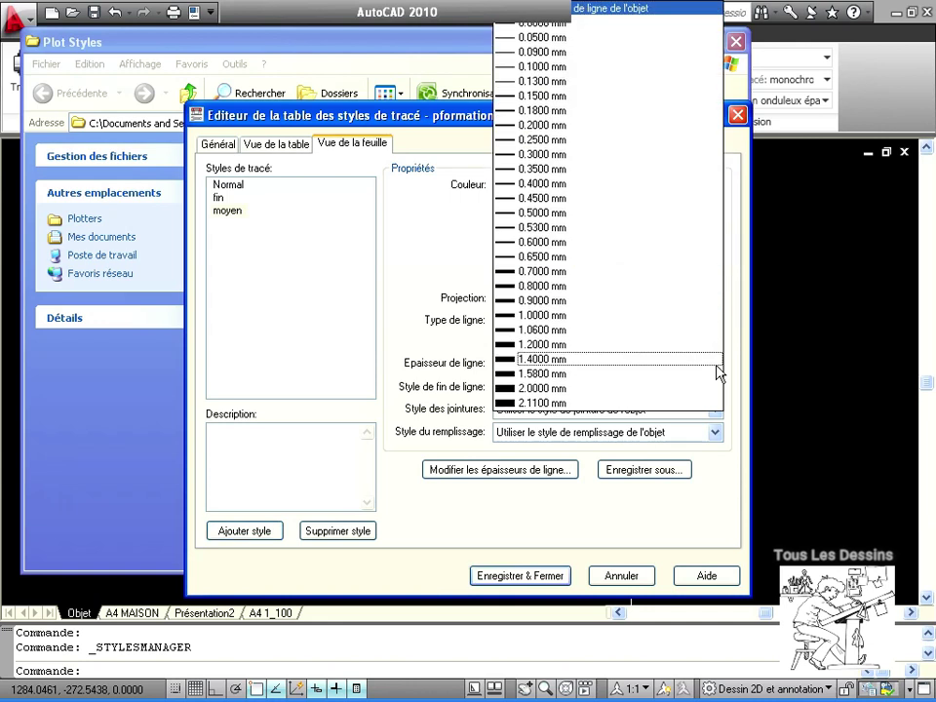
click(570, 125)
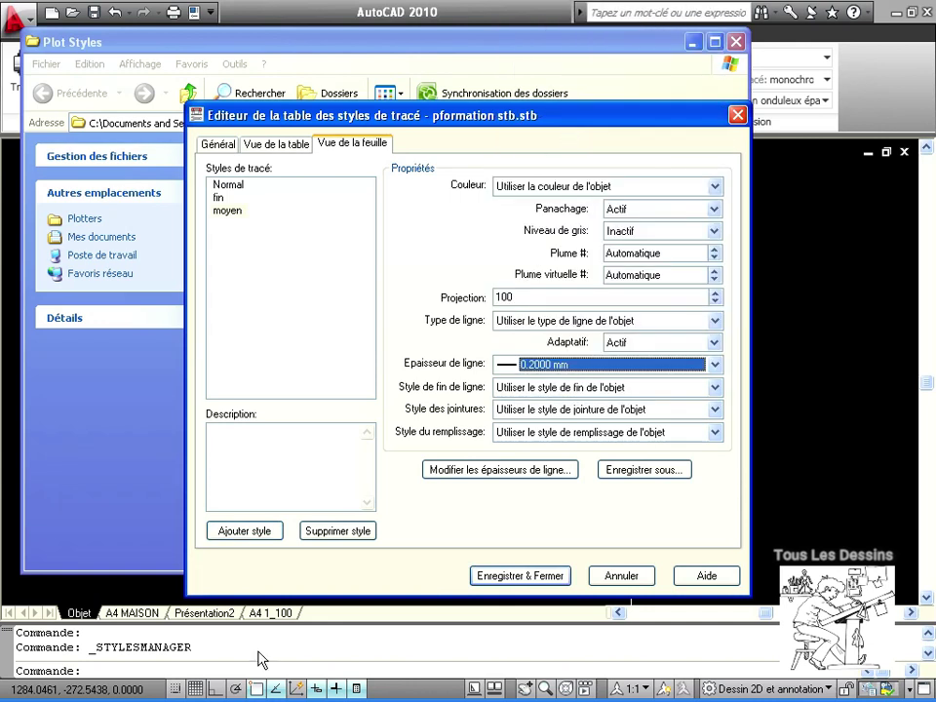
Add a plot style named gros and set its lineweight to 2.0000 mm.
click(250, 532)
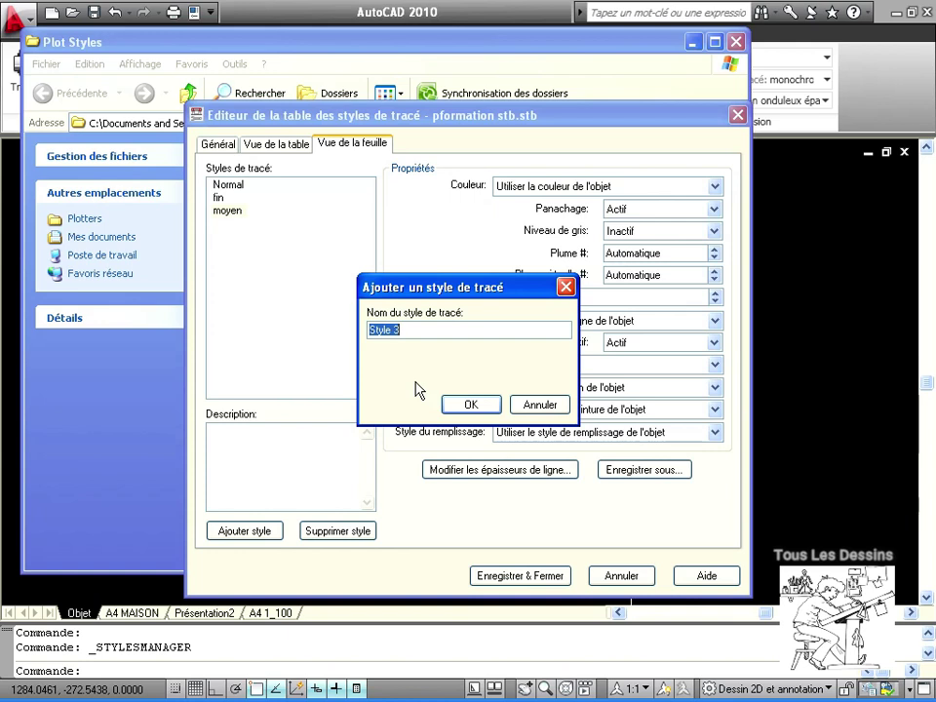
text(gri)
text(s)
click(477, 406)
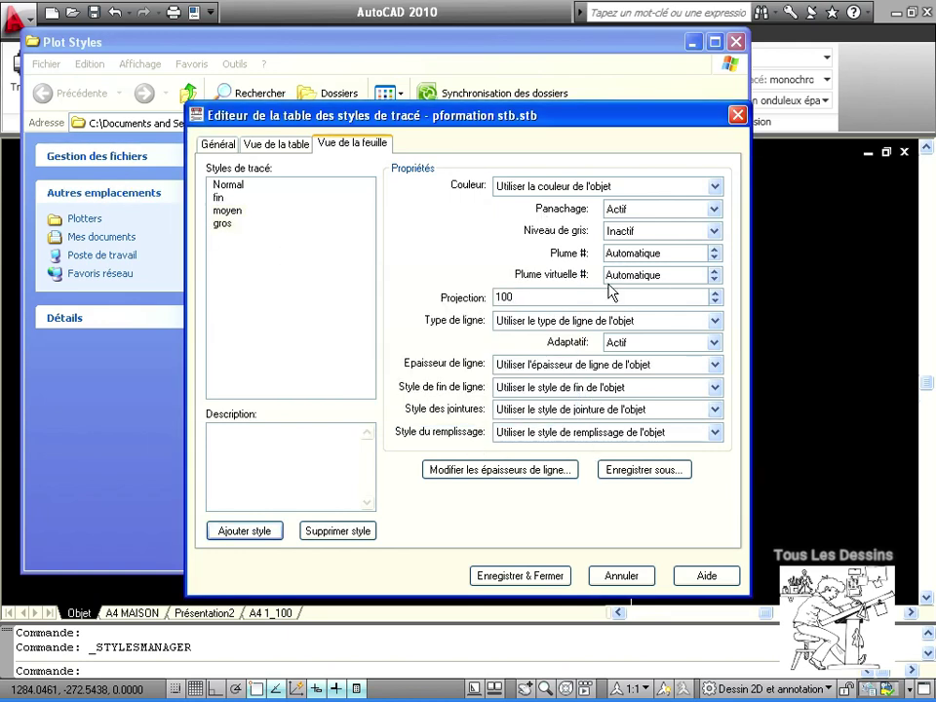
click(715, 364)
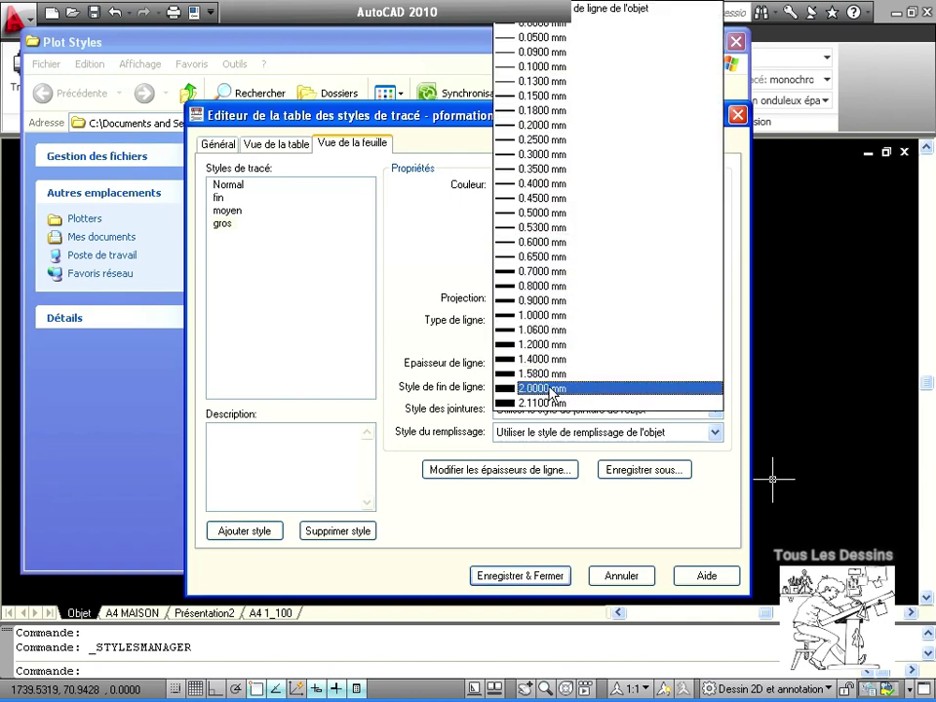
click(553, 389)
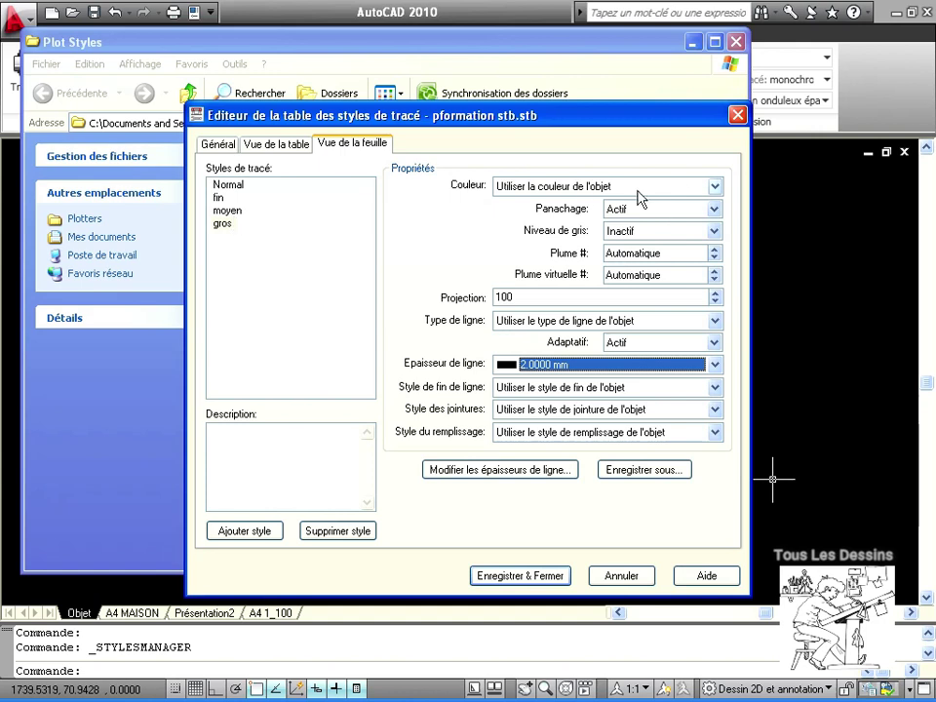
Save the named plot style table, finish the wizard and close the Plot Styles folder.
click(531, 576)
click(617, 495)
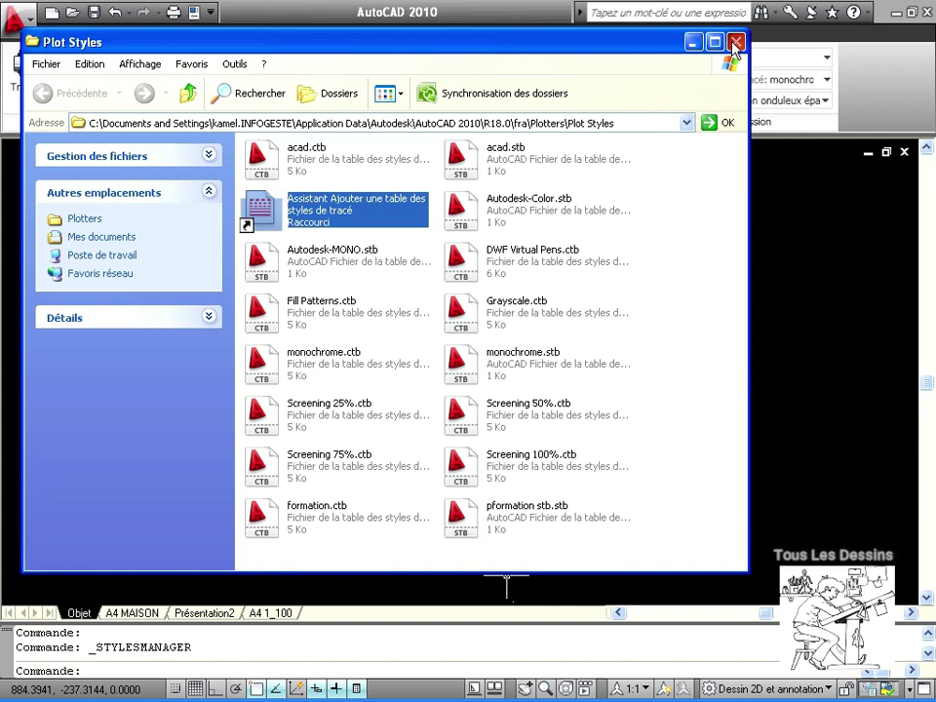
click(735, 43)
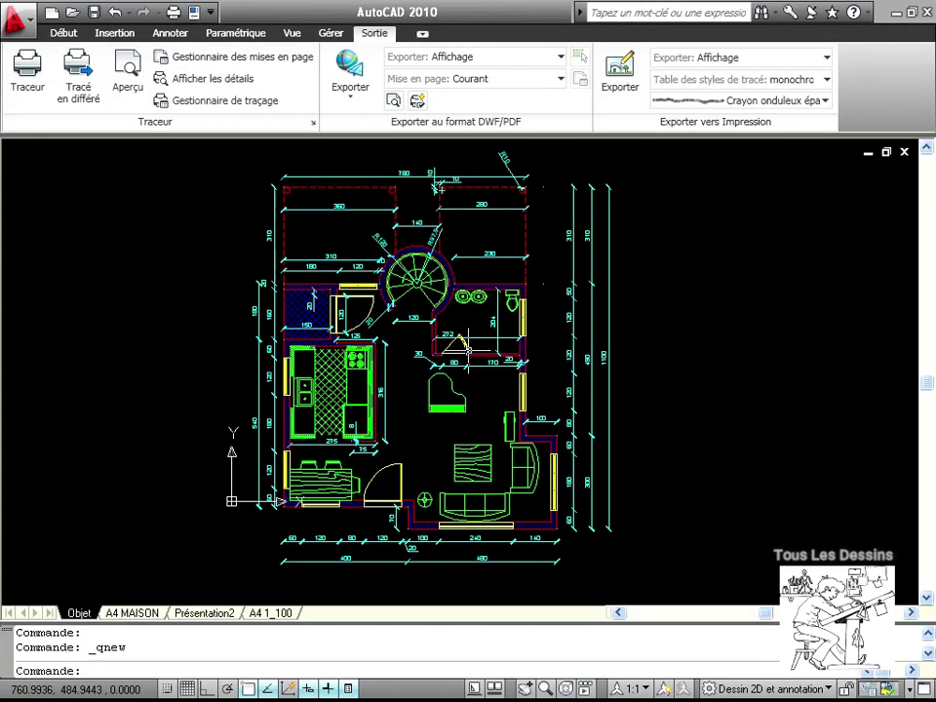
Create a new drawing without a template in the metric system.
click(51, 14)
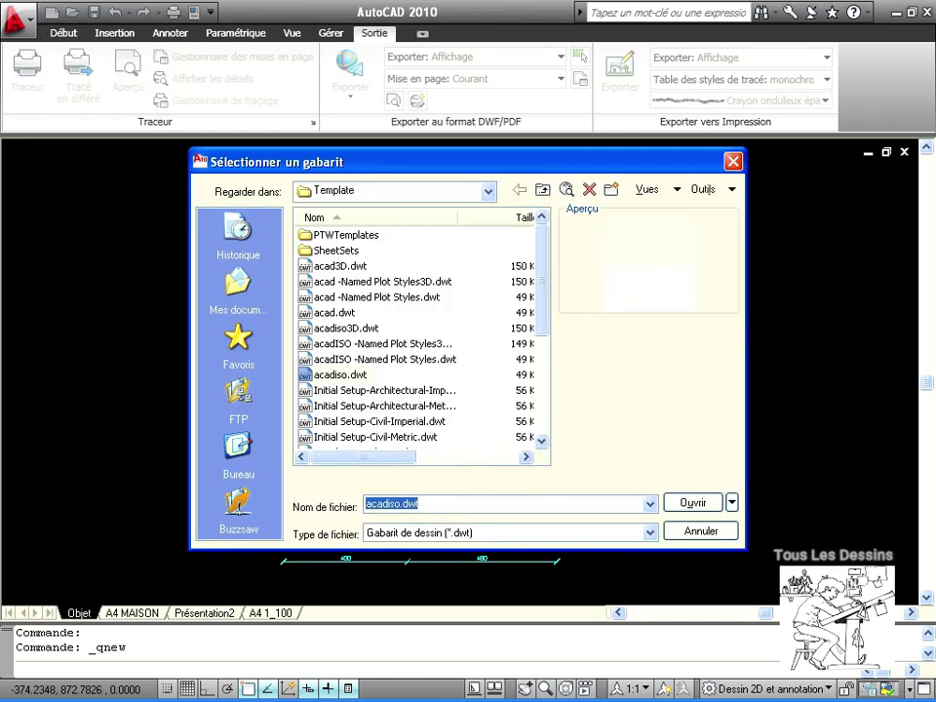
click(731, 503)
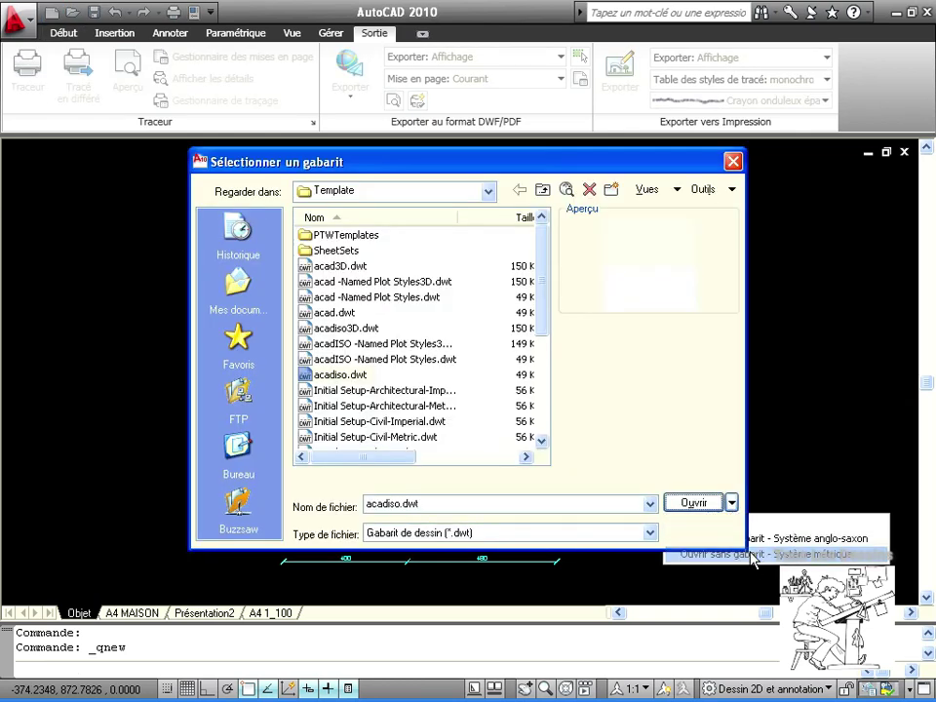
click(752, 555)
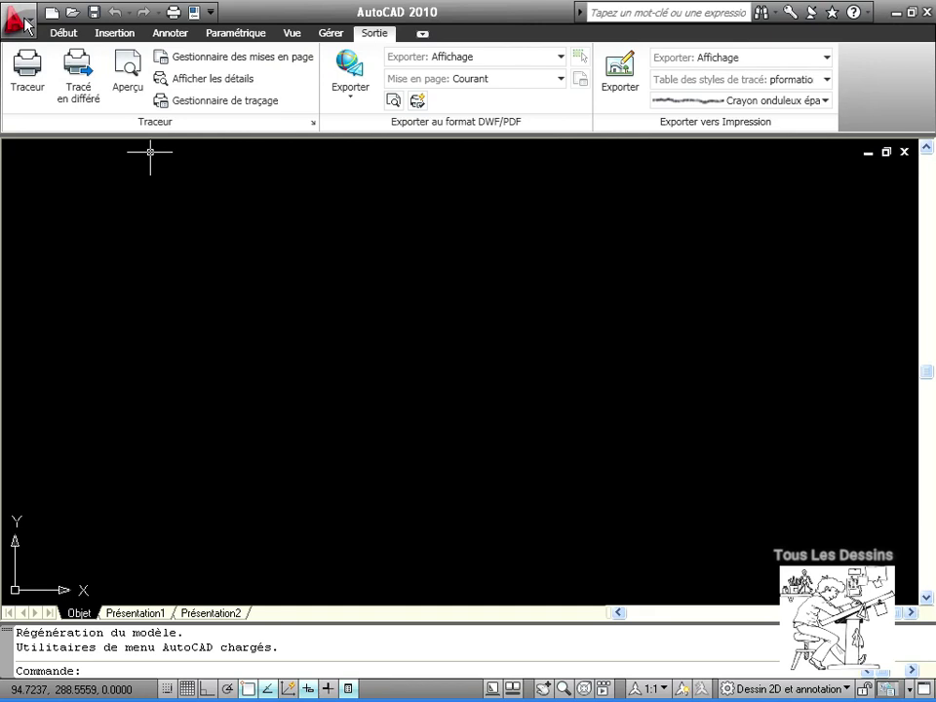
Check the default plot style settings for new drawings, keeping named plot styles with the pformation stb.stb table.
click(24, 20)
click(263, 522)
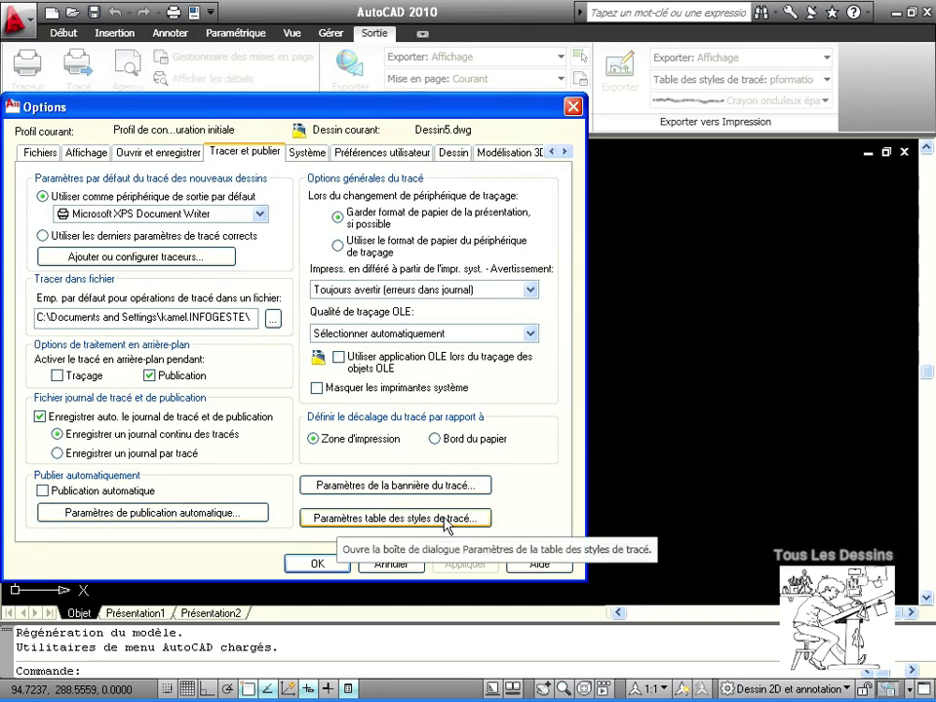
click(469, 523)
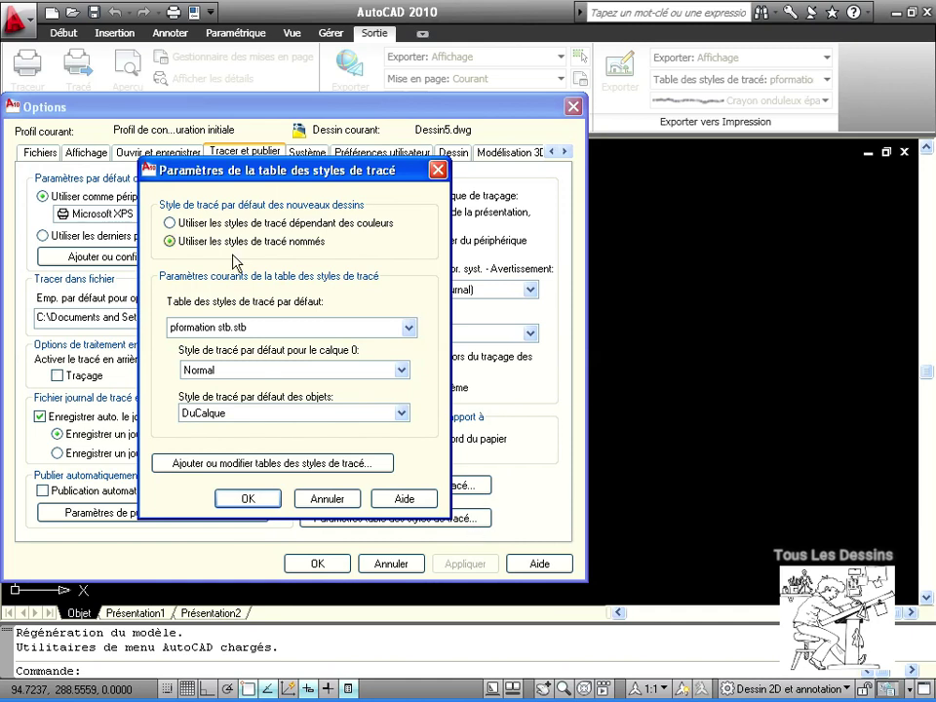
click(191, 223)
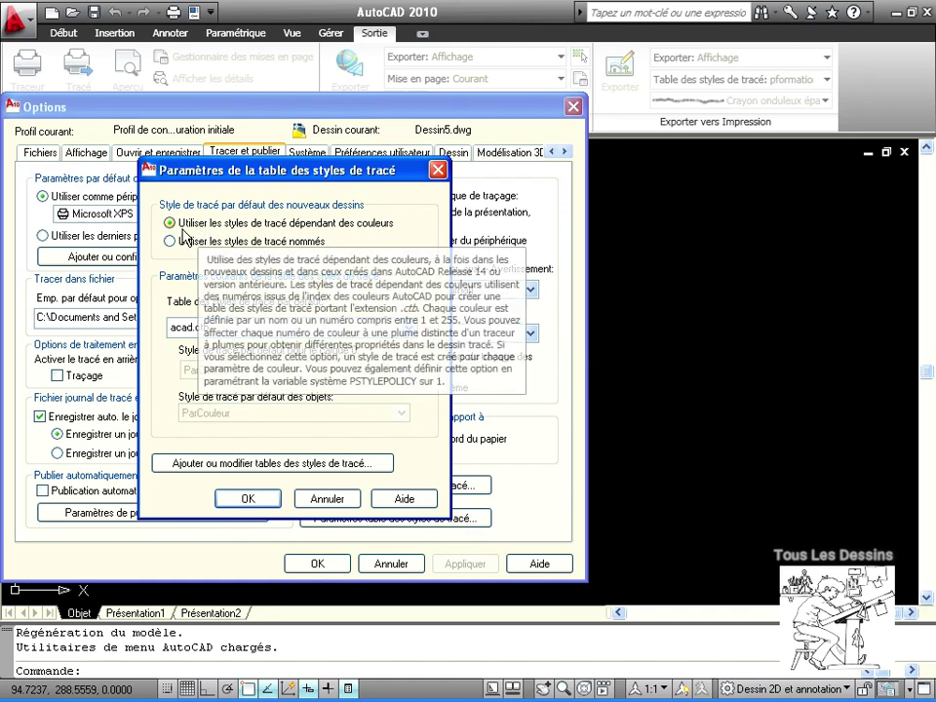
click(175, 242)
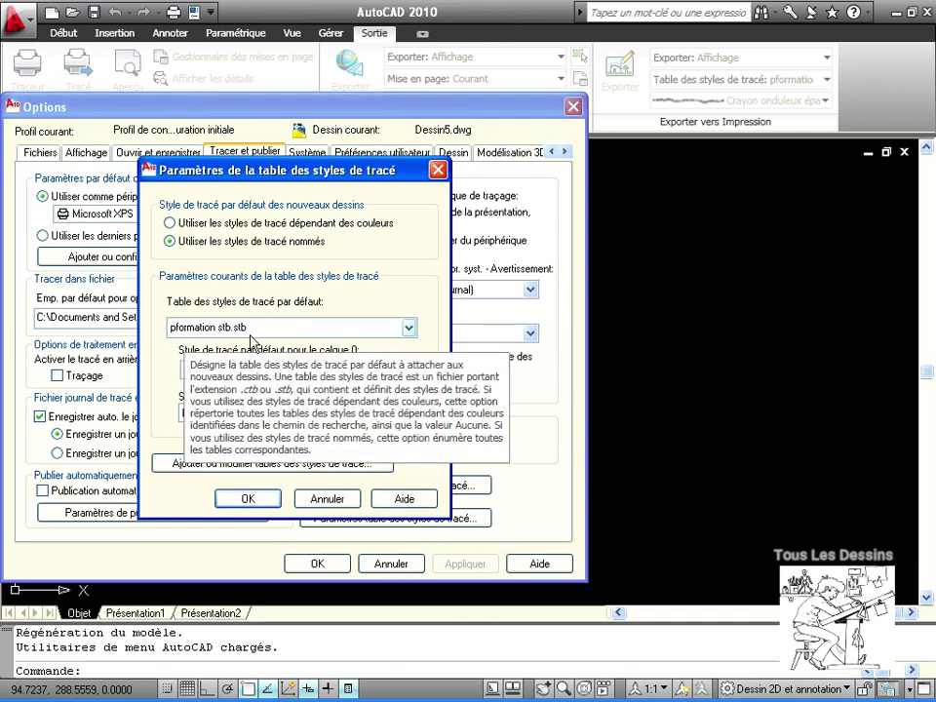
click(249, 499)
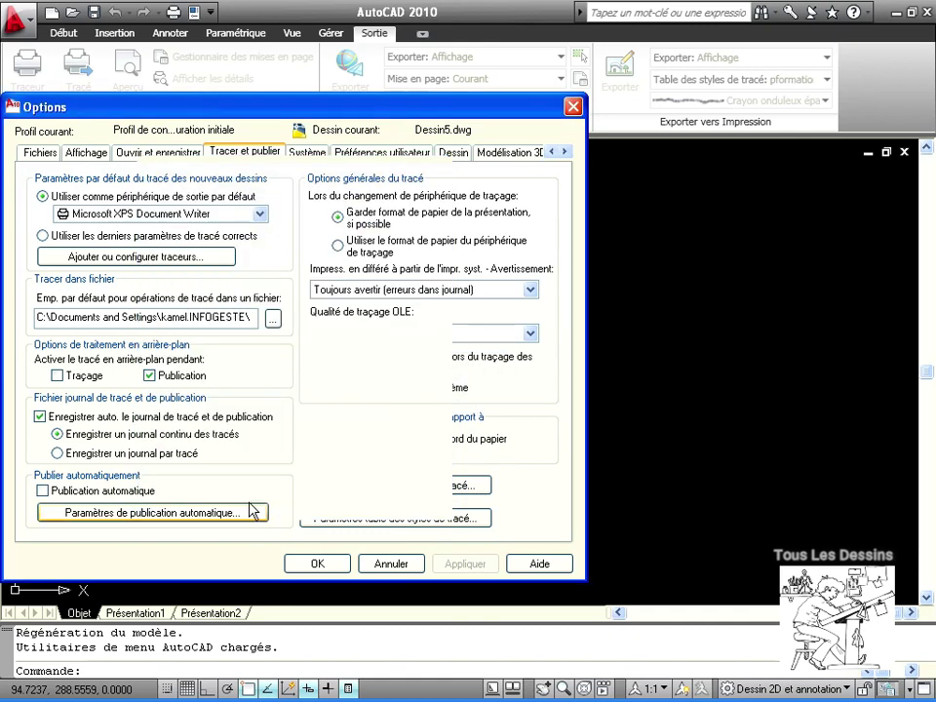
click(319, 561)
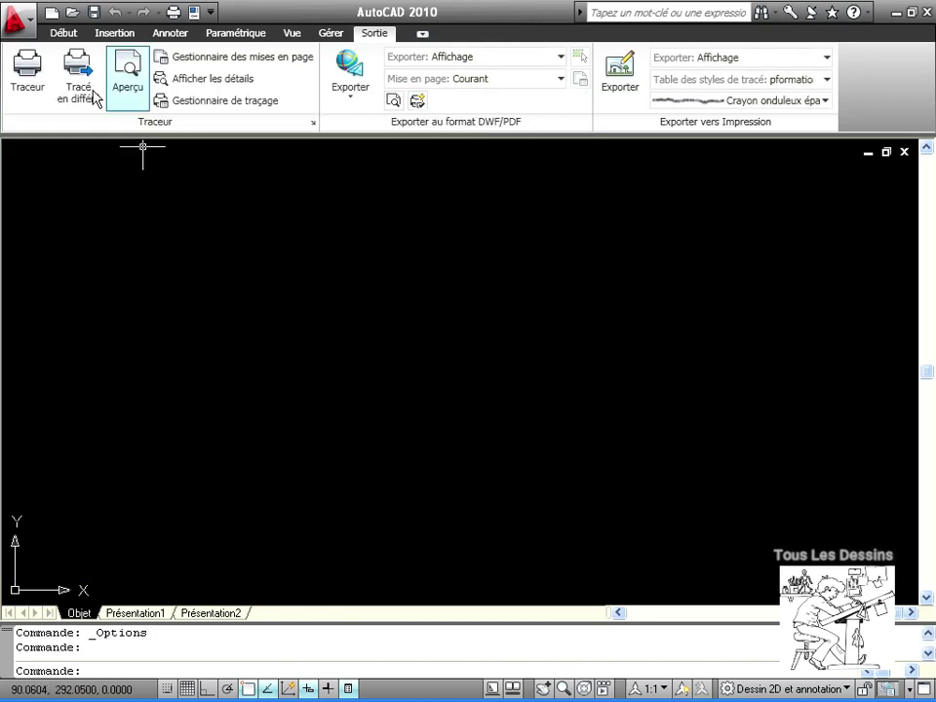
Create three layers named fin, gros and moyen.
click(64, 32)
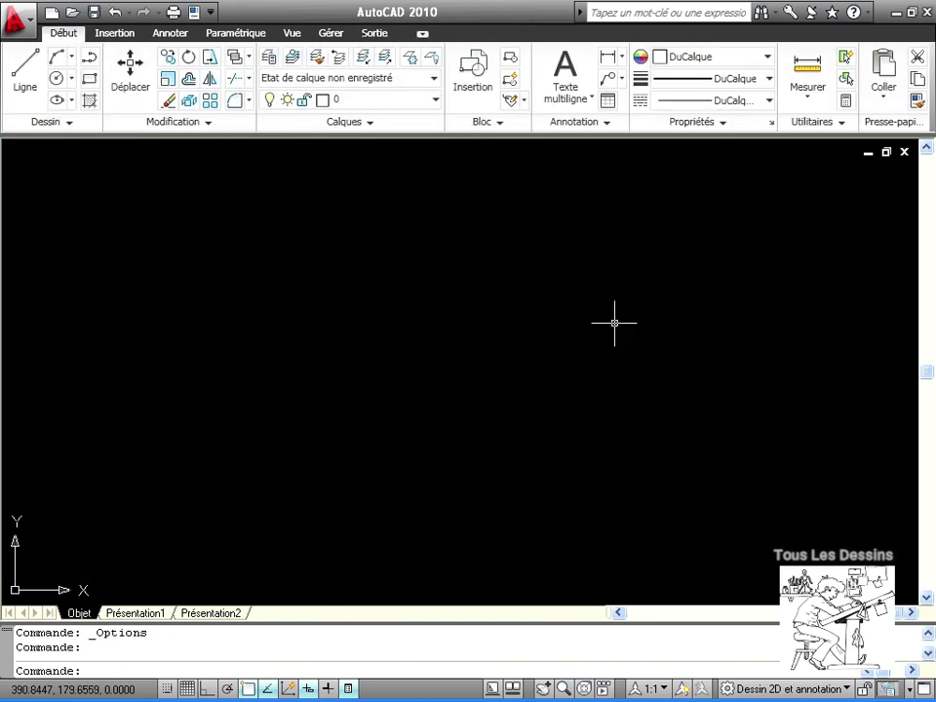
click(268, 57)
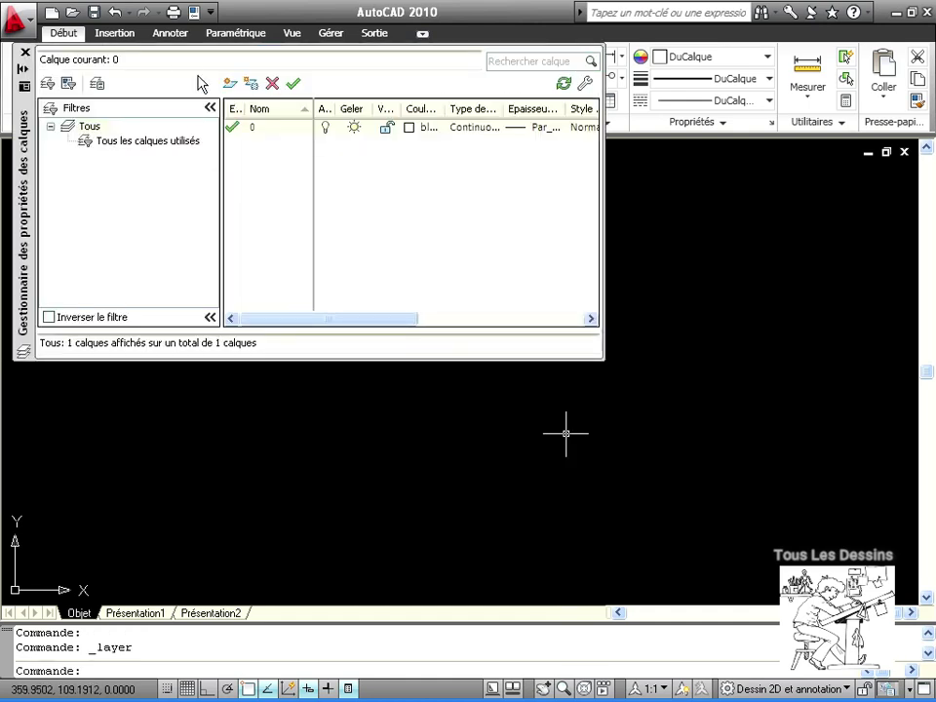
click(230, 84)
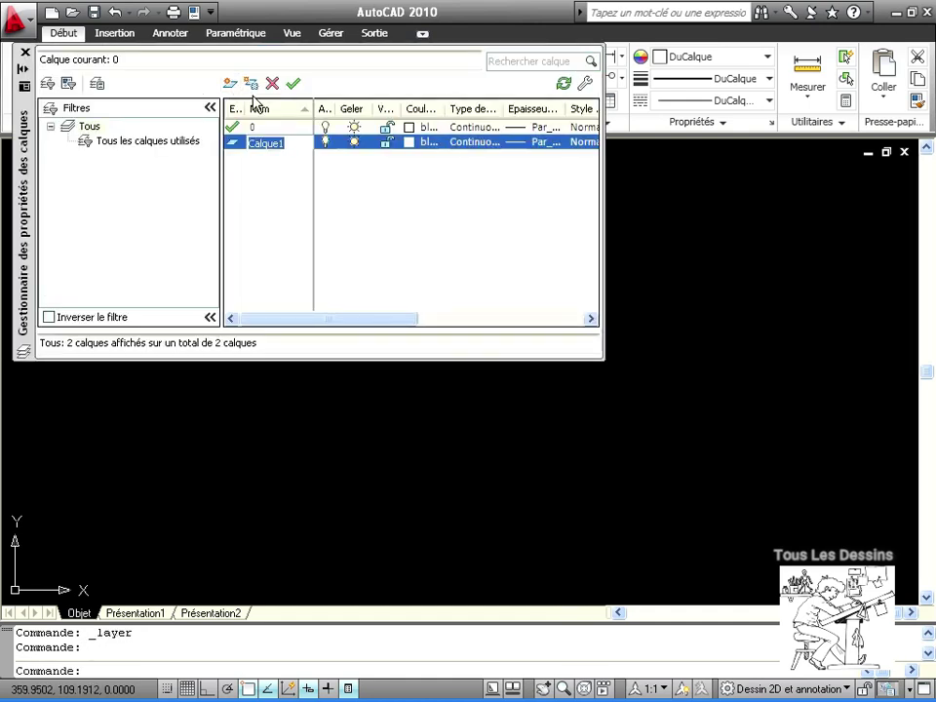
text(fin)
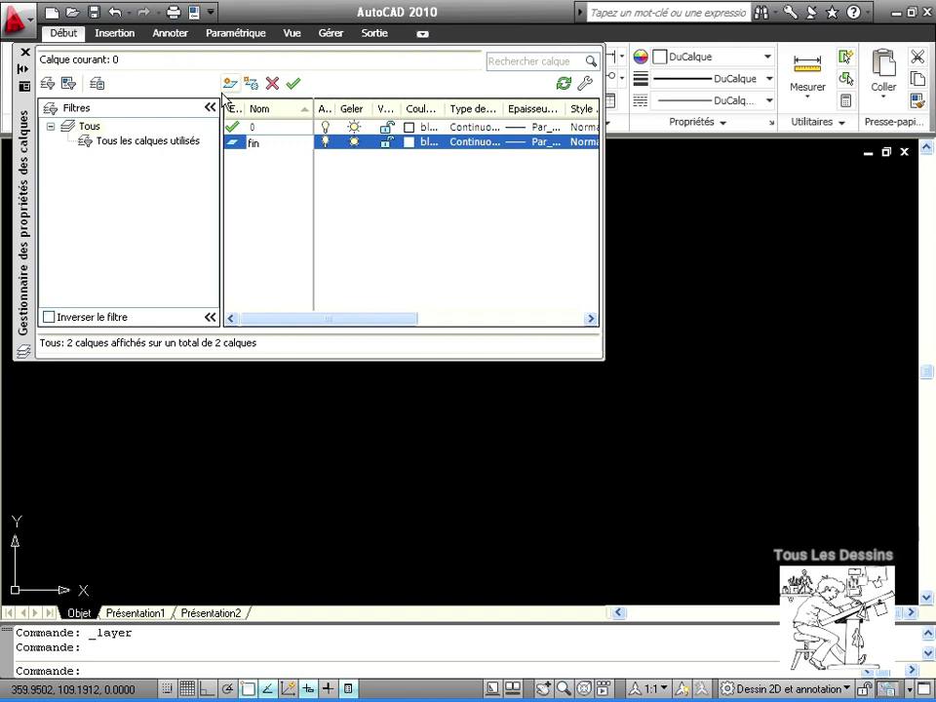
click(230, 83)
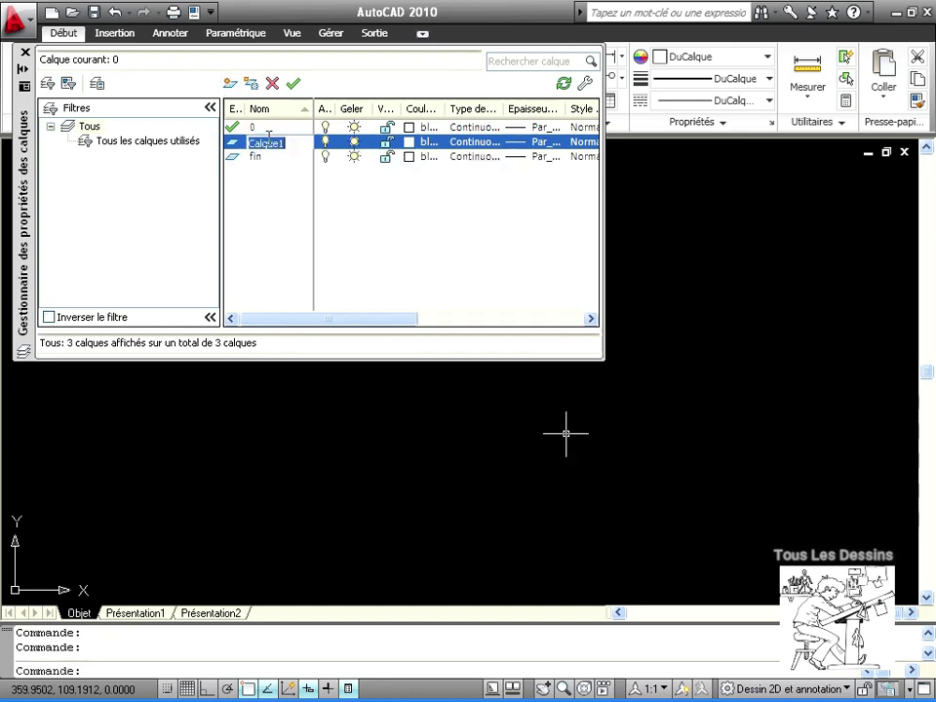
text(gros)
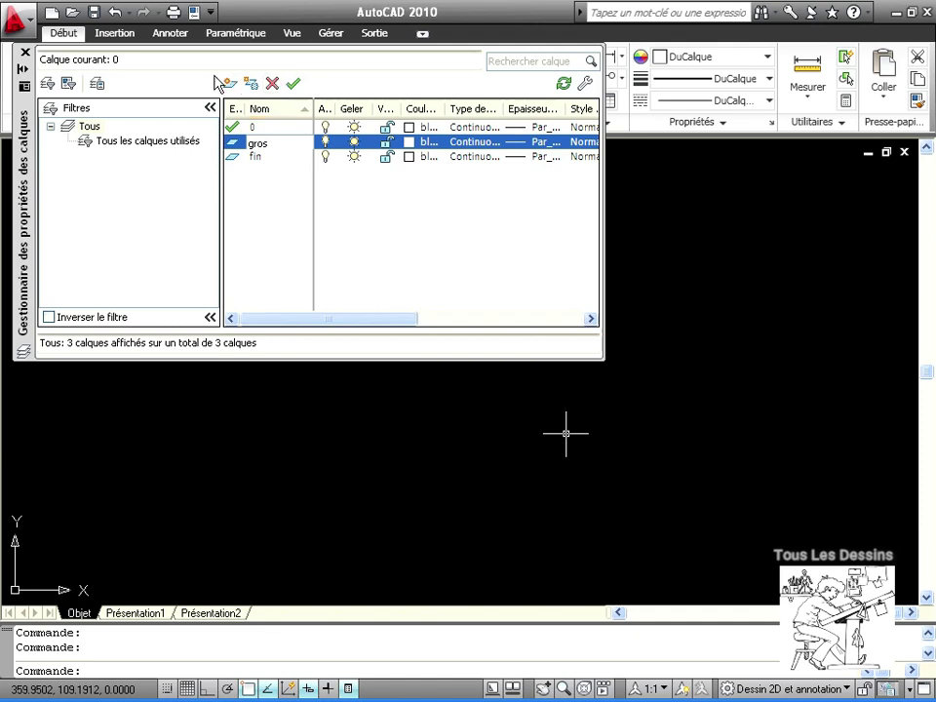
click(230, 83)
text(moyen)
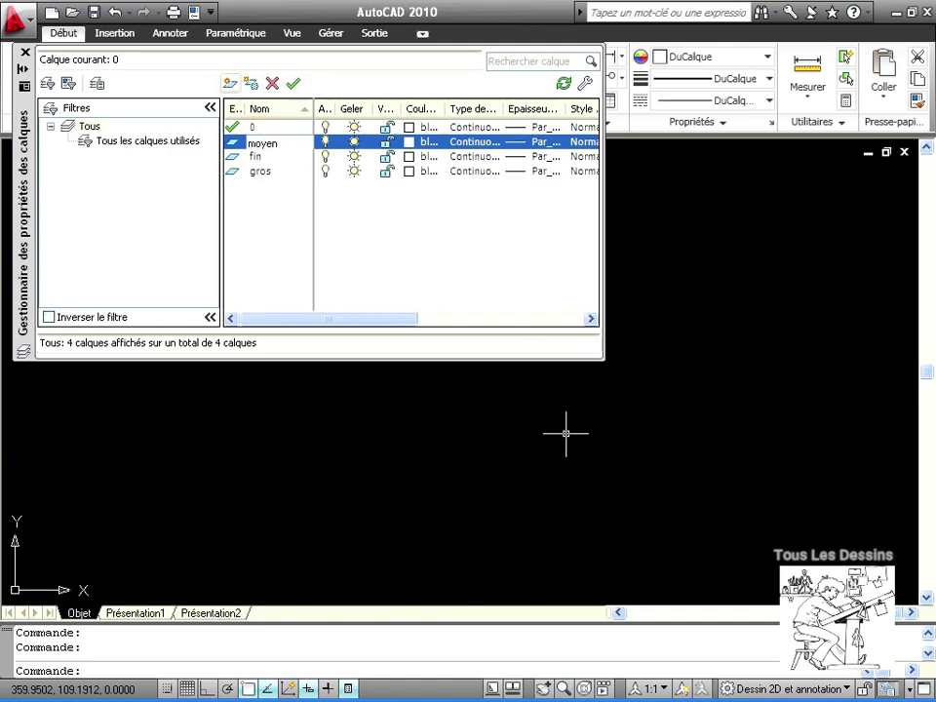
Assign the moyen plot style to the moyen layer.
drag(389, 320, 435, 323)
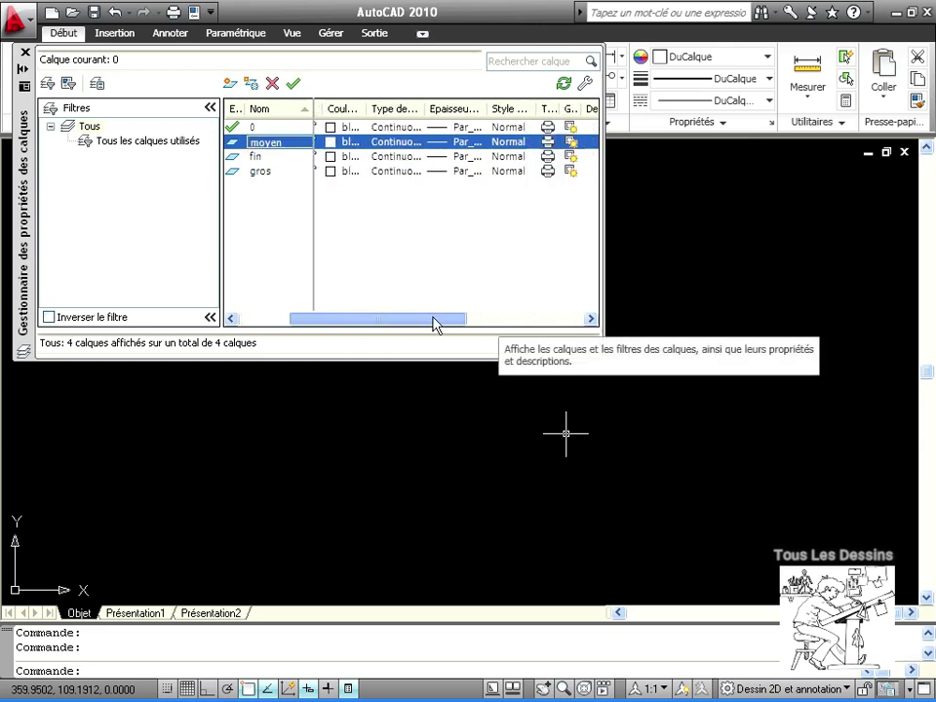
click(517, 142)
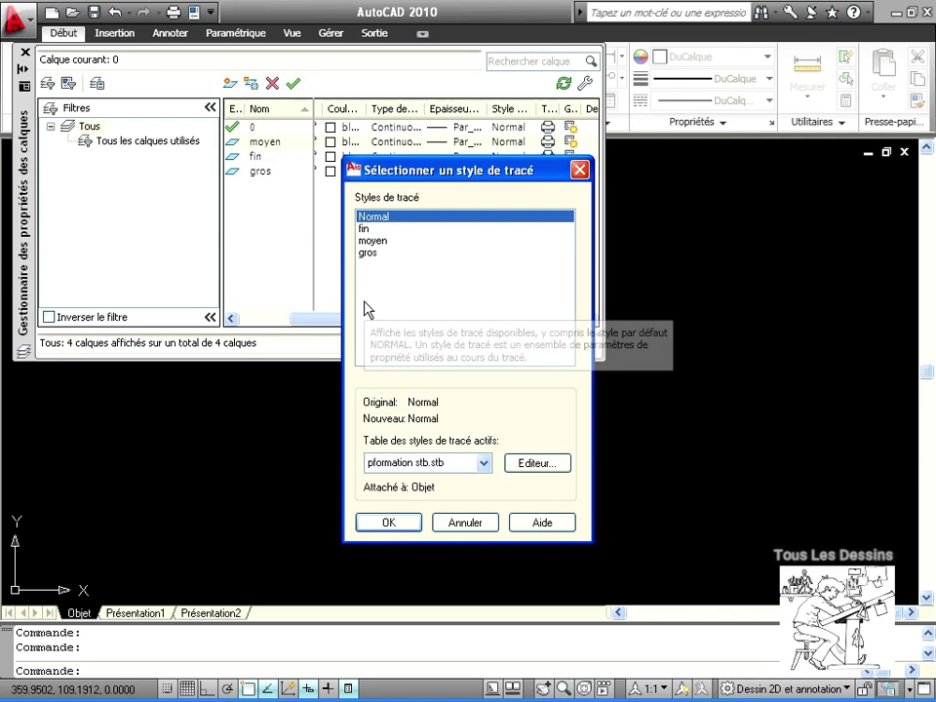
click(385, 241)
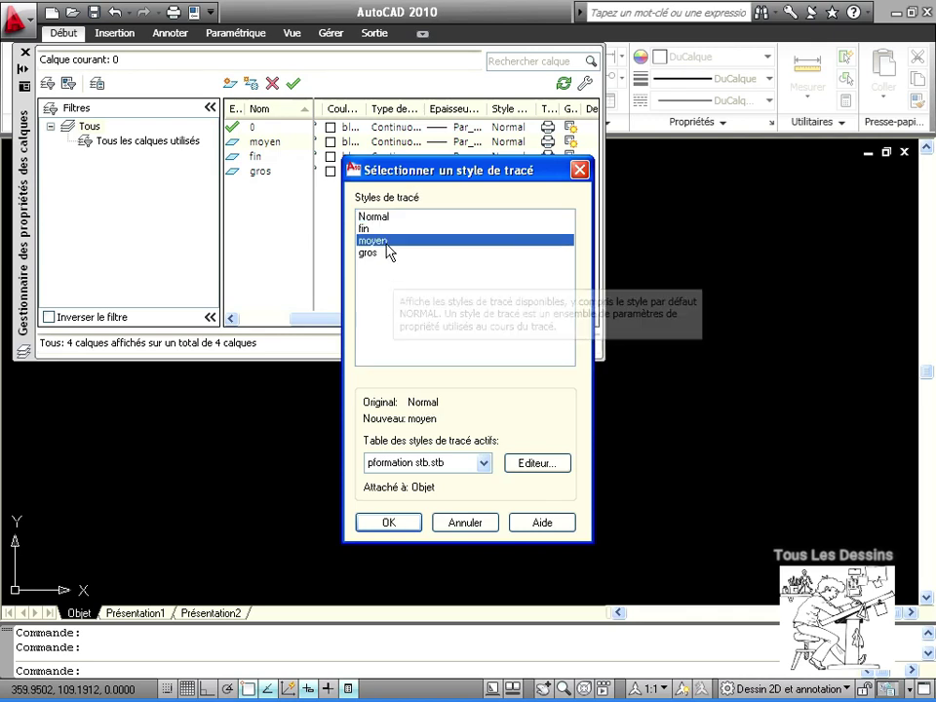
click(391, 523)
Assign the fin plot style to the fin layer.
click(242, 158)
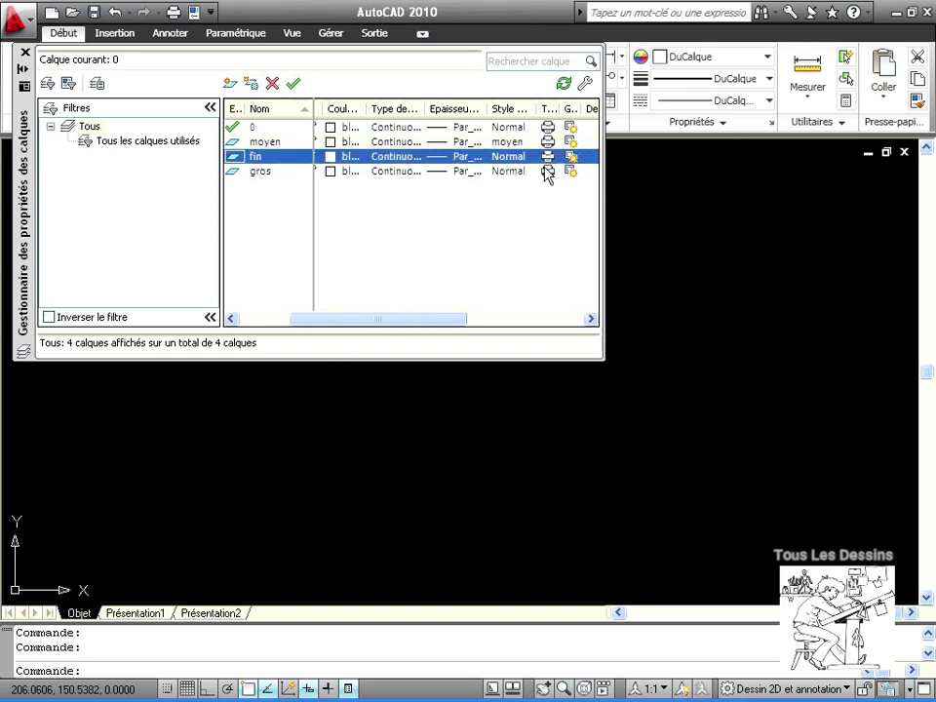
click(506, 158)
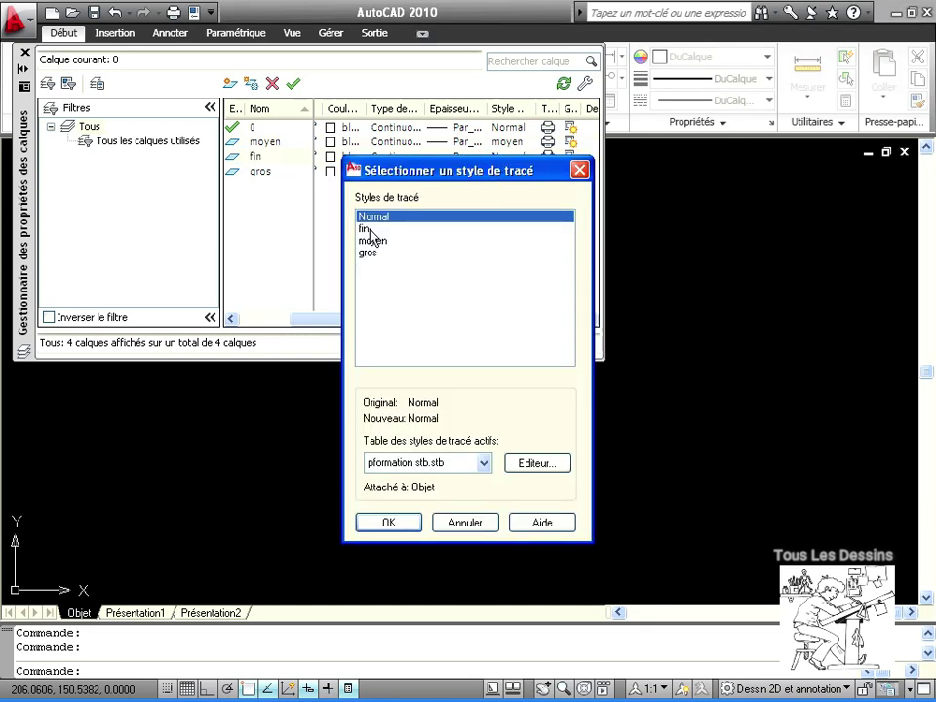
click(369, 228)
click(389, 527)
Assign the gros plot style to the gros layer and close the layer manager.
click(304, 171)
click(518, 172)
click(518, 173)
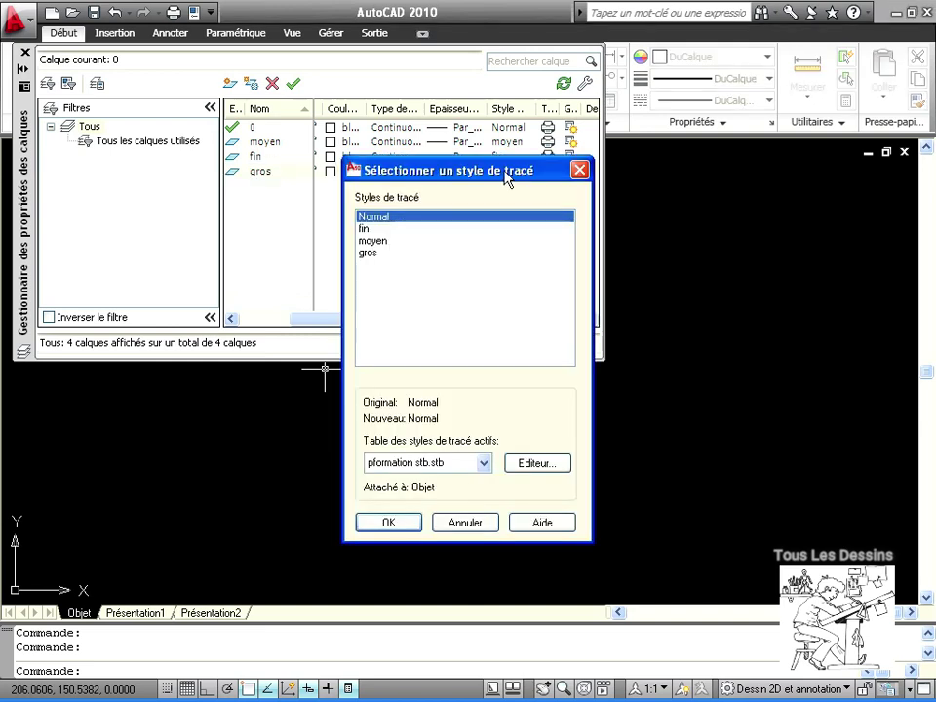
click(371, 256)
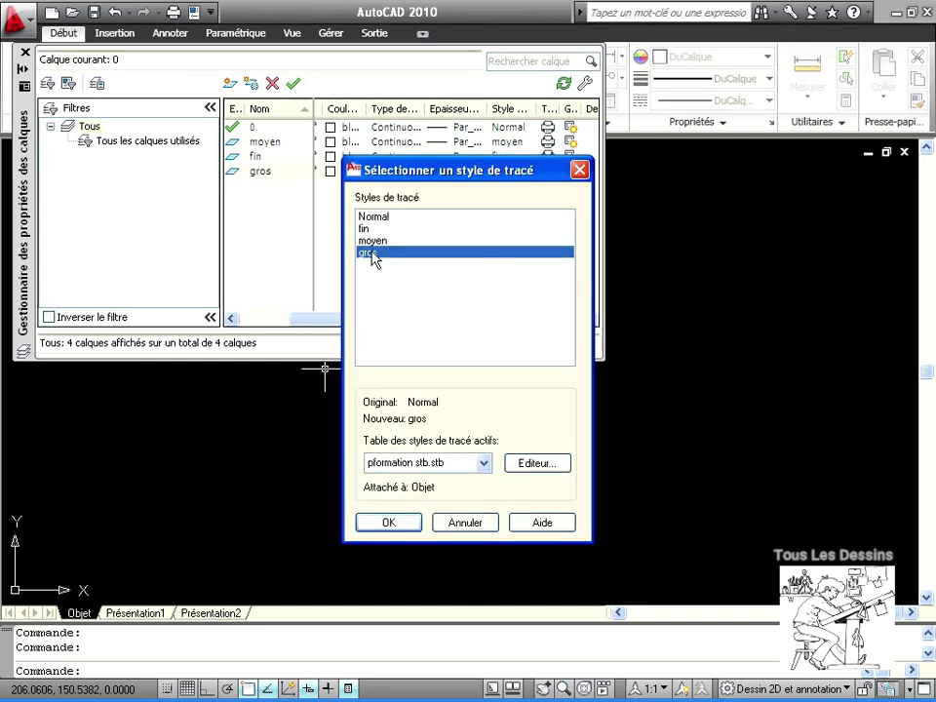
click(388, 523)
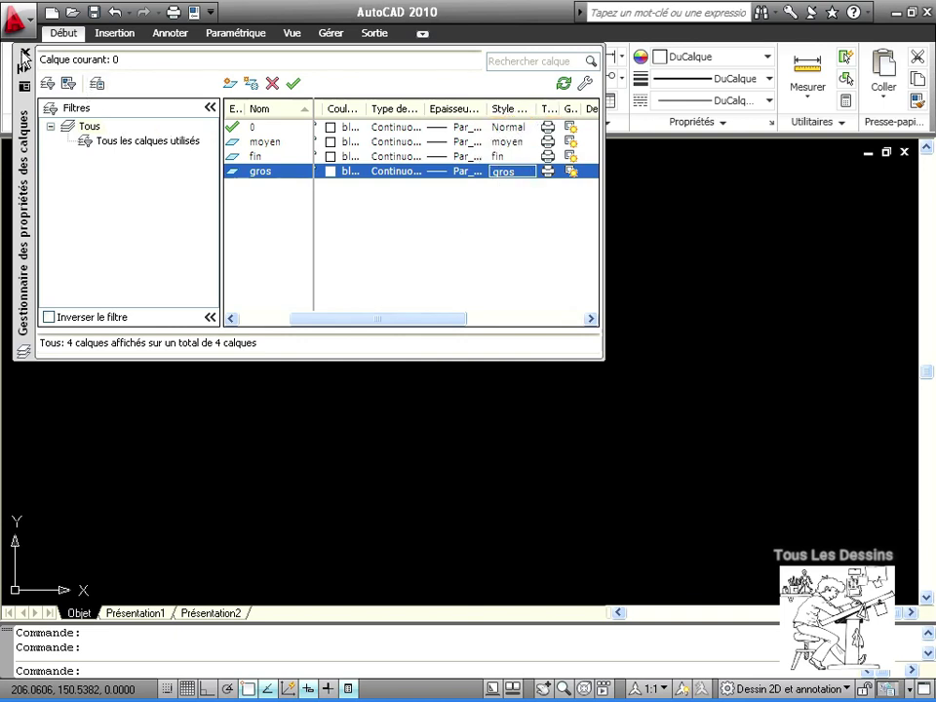
click(23, 53)
Make fin the current layer and draw a rectangle about 204 by 143 units in the middle of the drawing area.
click(434, 101)
click(346, 146)
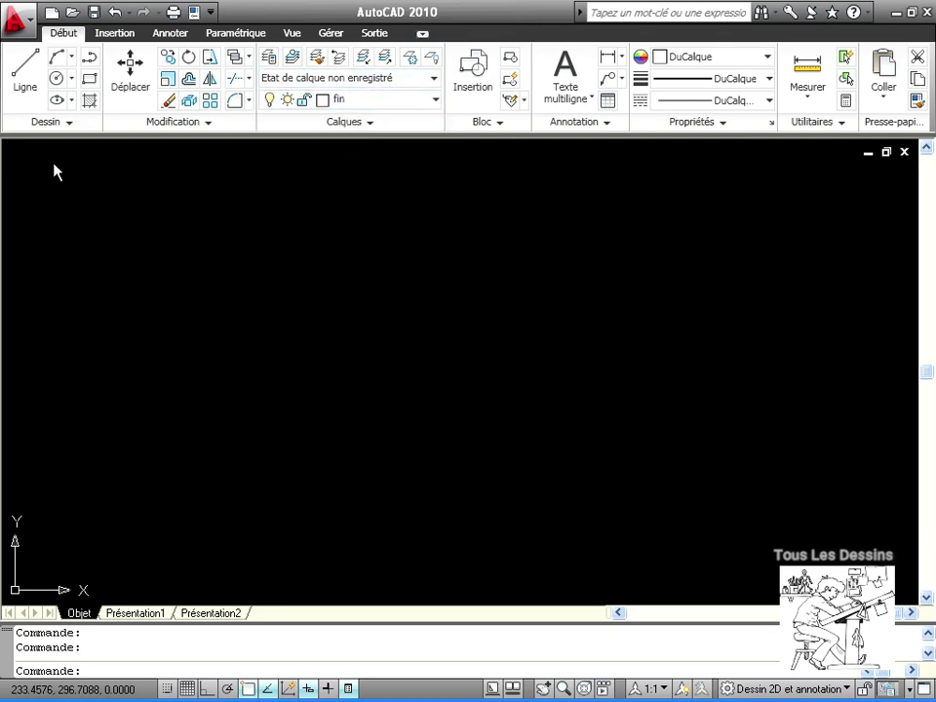
click(89, 79)
click(291, 252)
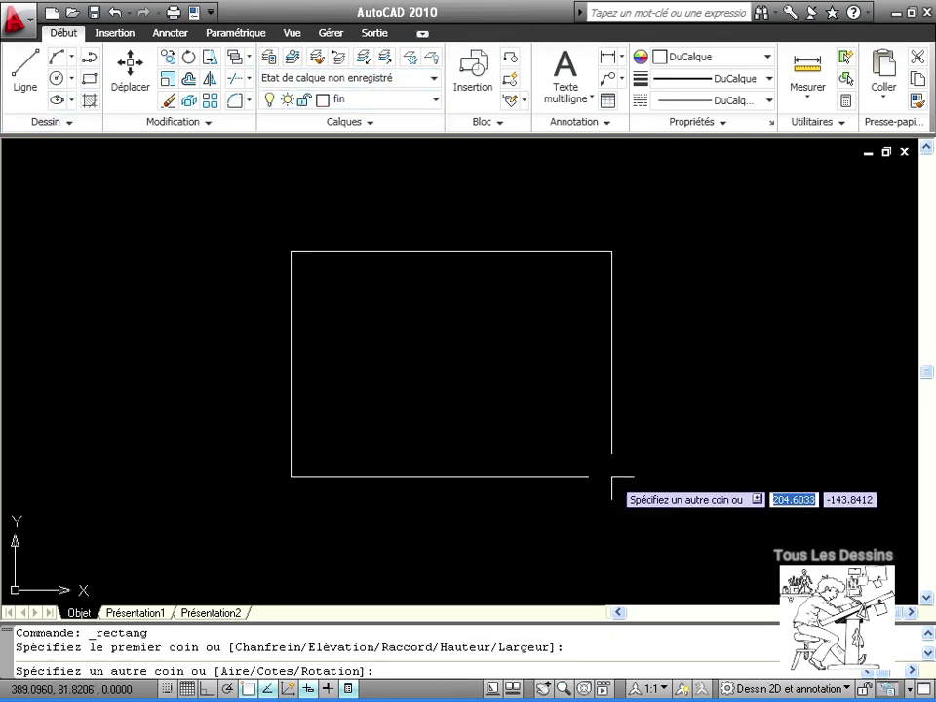
click(610, 474)
Make gros the current layer and draw a larger rectangle enclosing the one on layer fin.
click(430, 100)
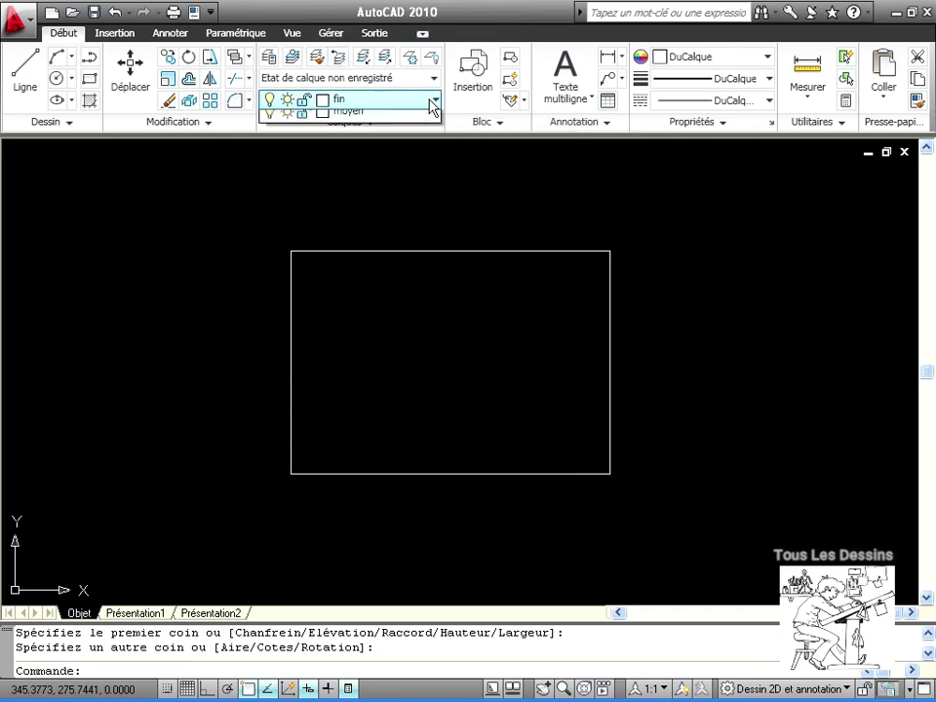
click(371, 165)
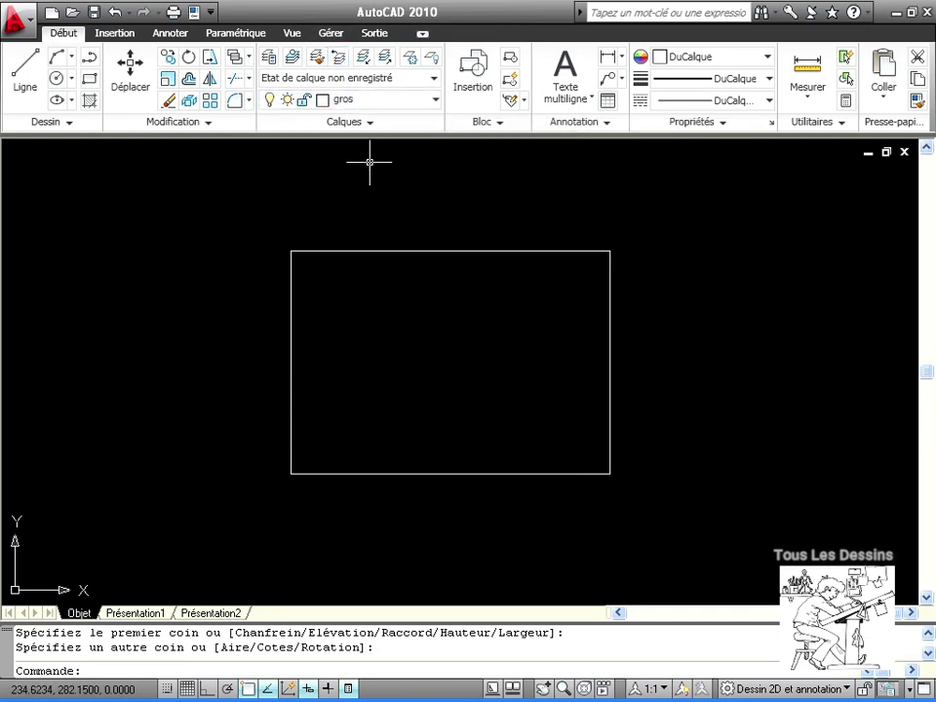
click(89, 82)
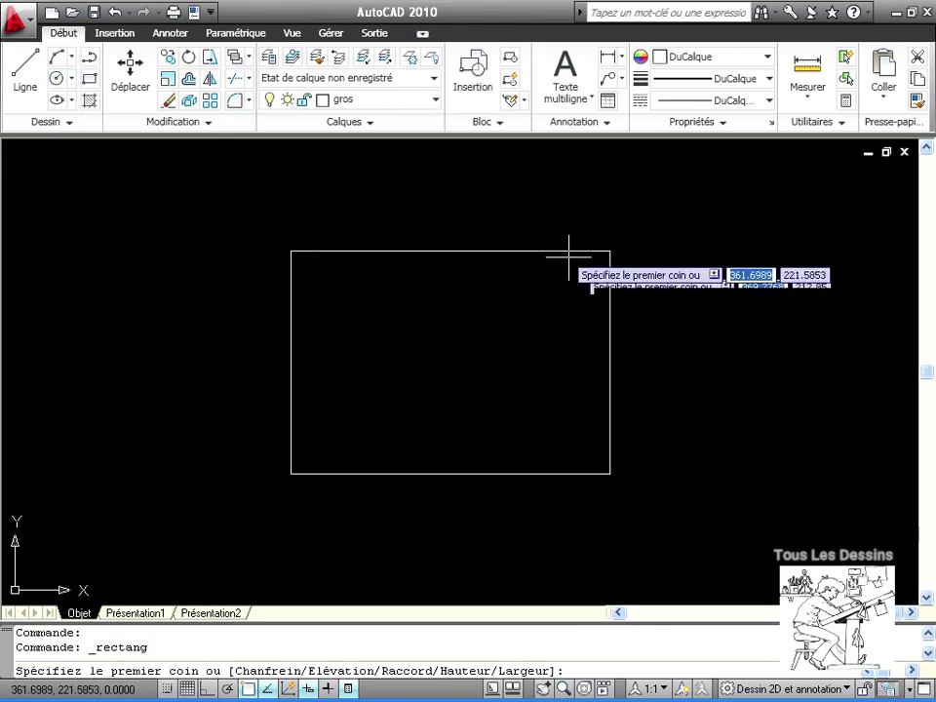
click(243, 213)
click(729, 575)
Make moyen the current layer and draw a rectangle between the inner and outer ones.
click(351, 100)
click(351, 186)
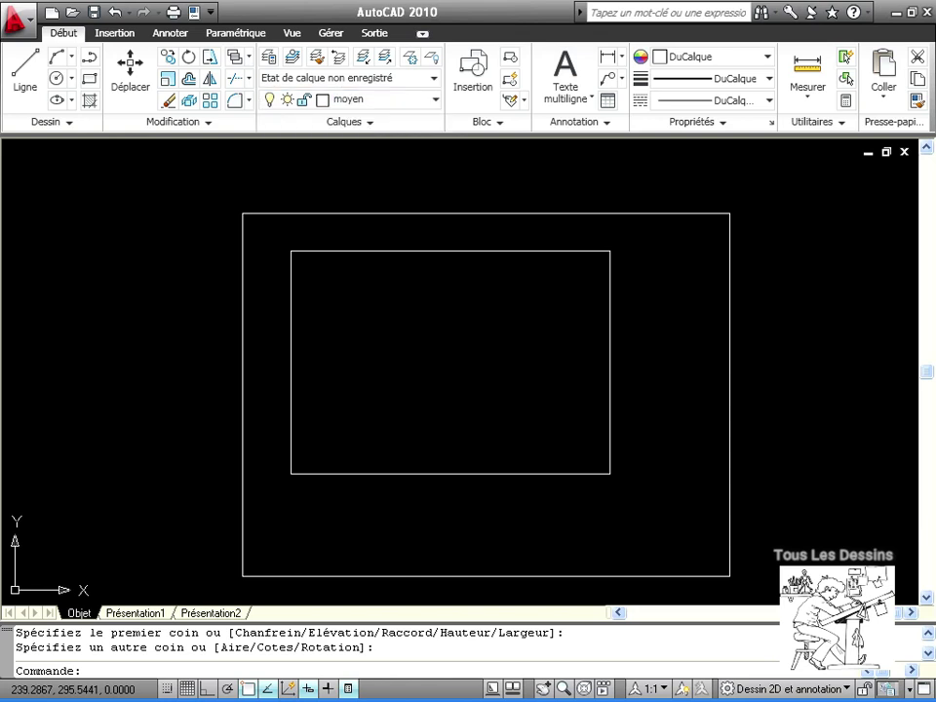
click(89, 80)
click(269, 232)
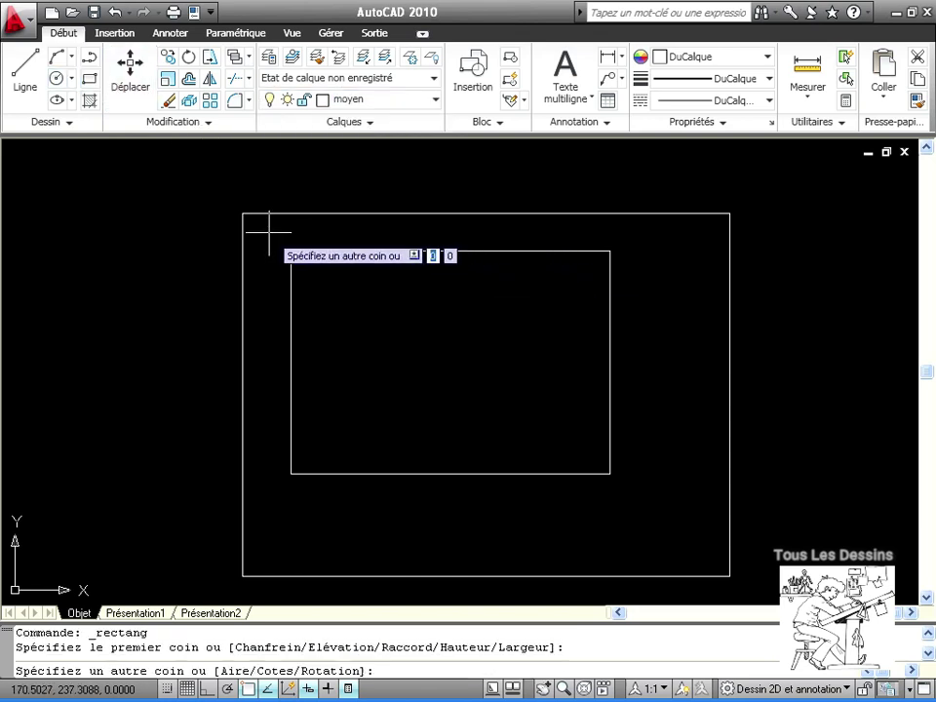
click(692, 519)
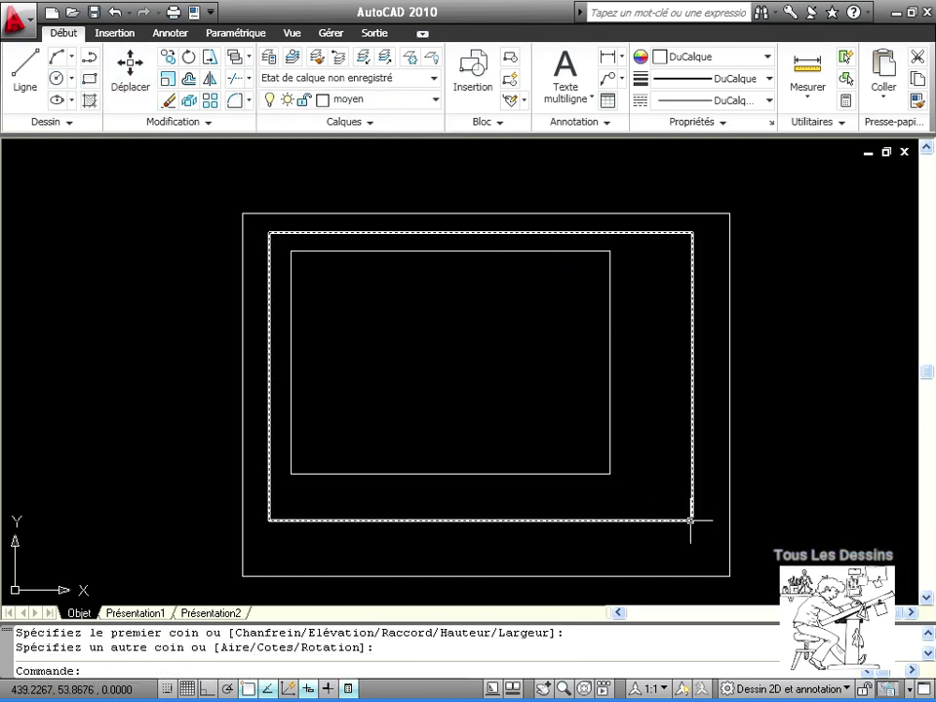
key(Escape)
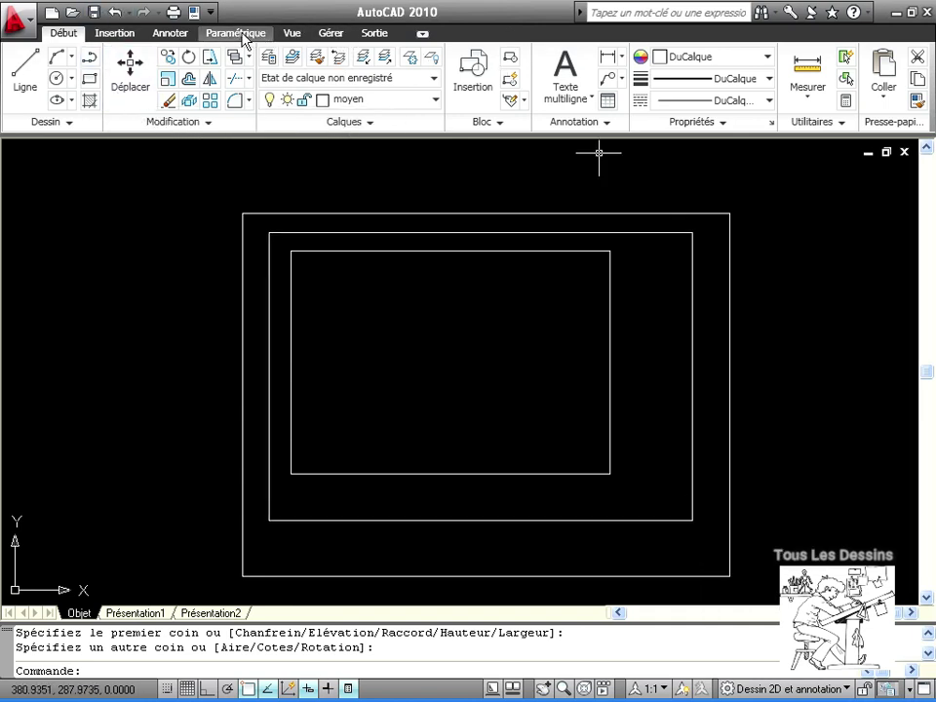
Start a plot of the three rectangles and choose the Brother HL-1440 series printer.
click(376, 37)
click(25, 72)
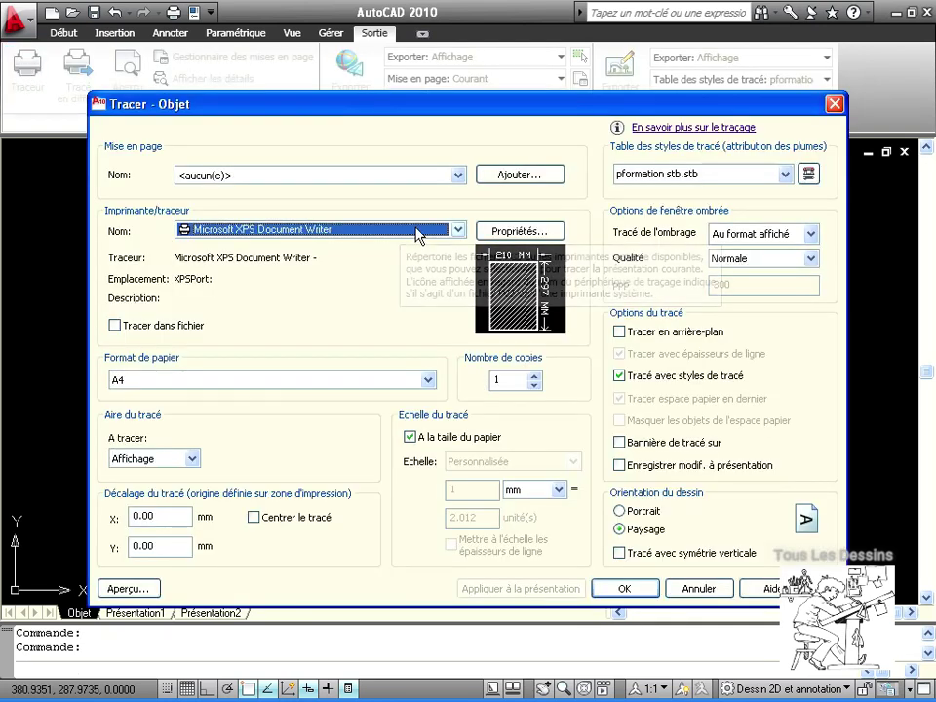
click(459, 175)
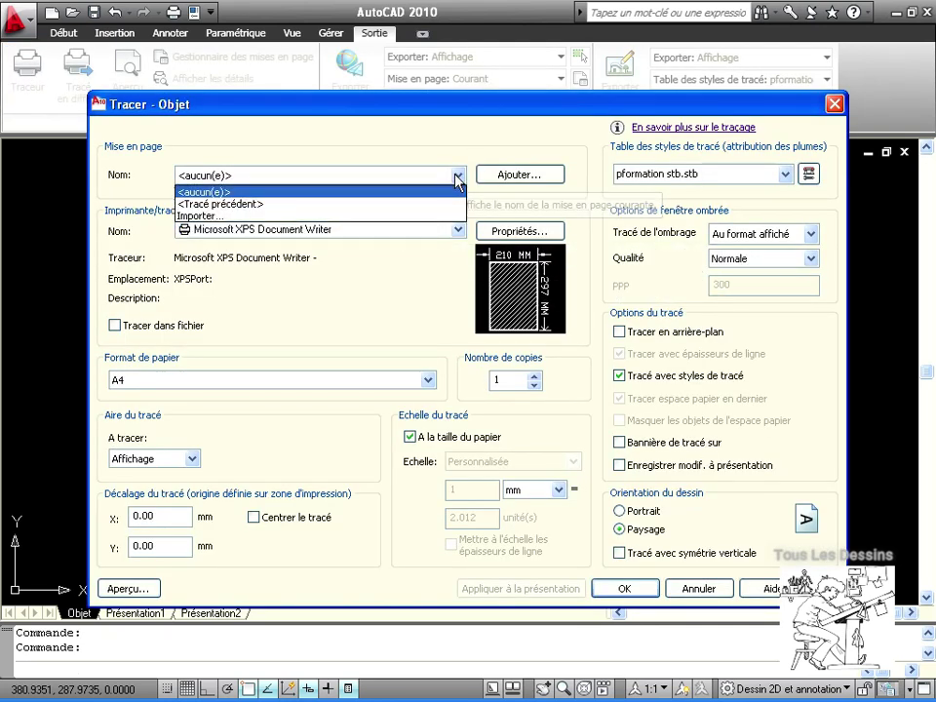
click(458, 177)
click(455, 231)
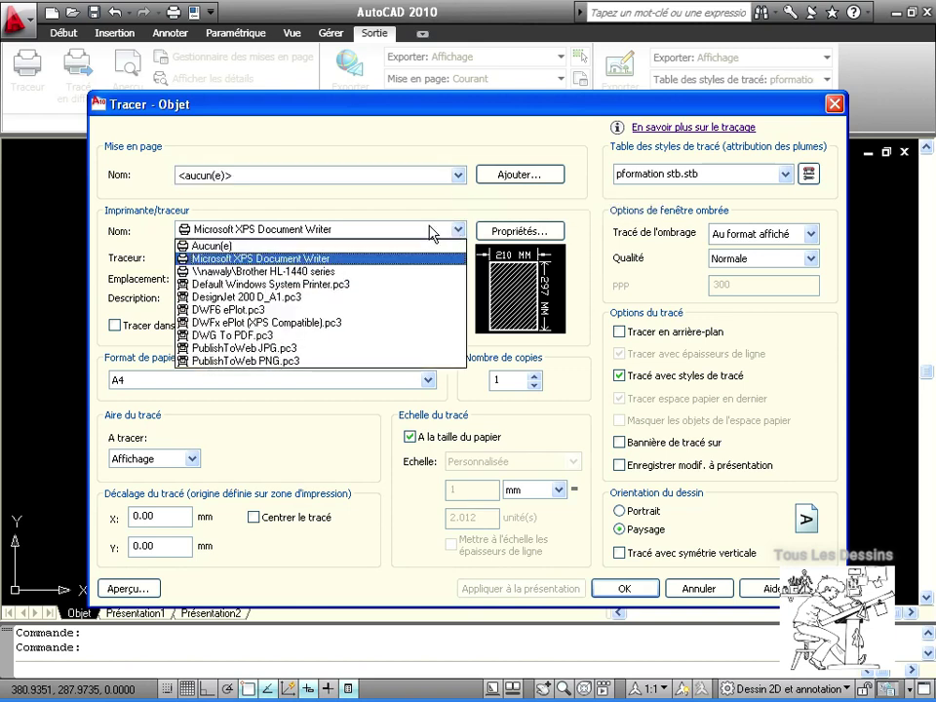
click(340, 271)
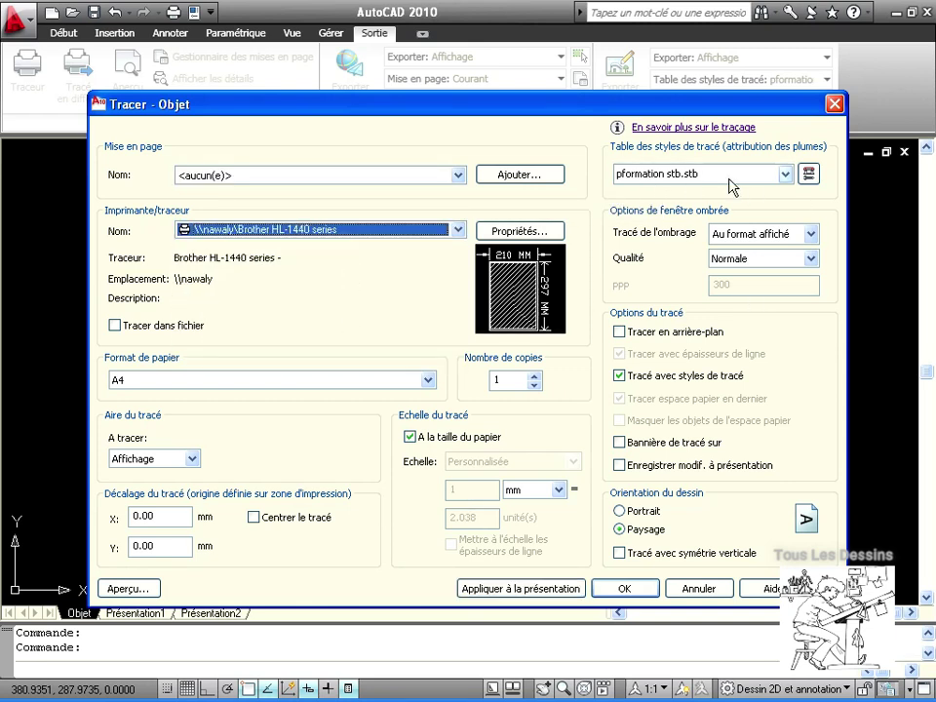
Define the plot area as a window around the three nested rectangles.
click(192, 458)
click(142, 499)
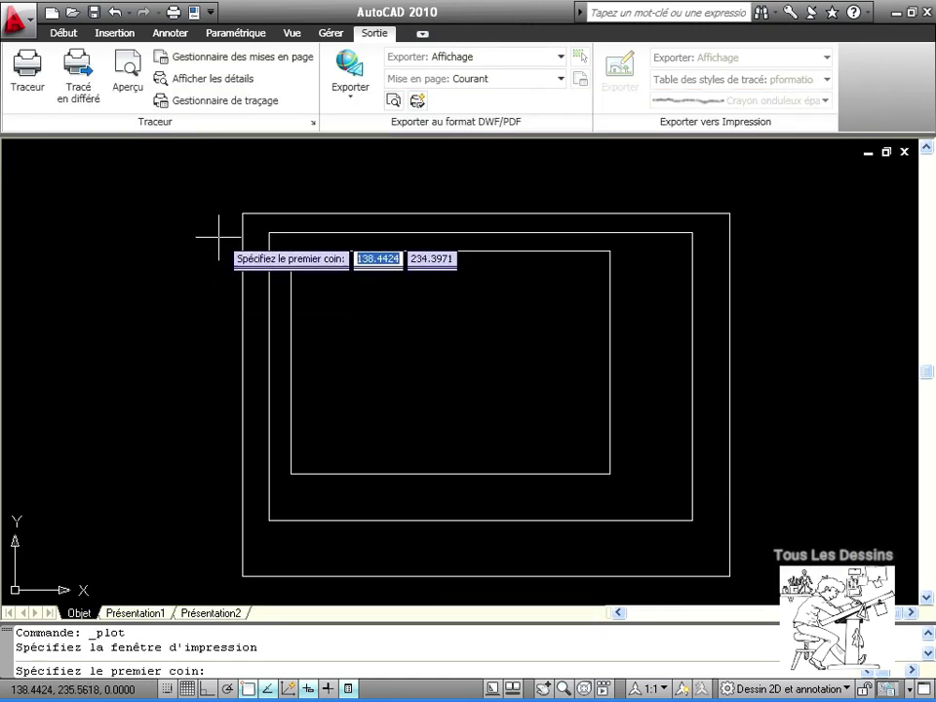
click(204, 204)
click(711, 597)
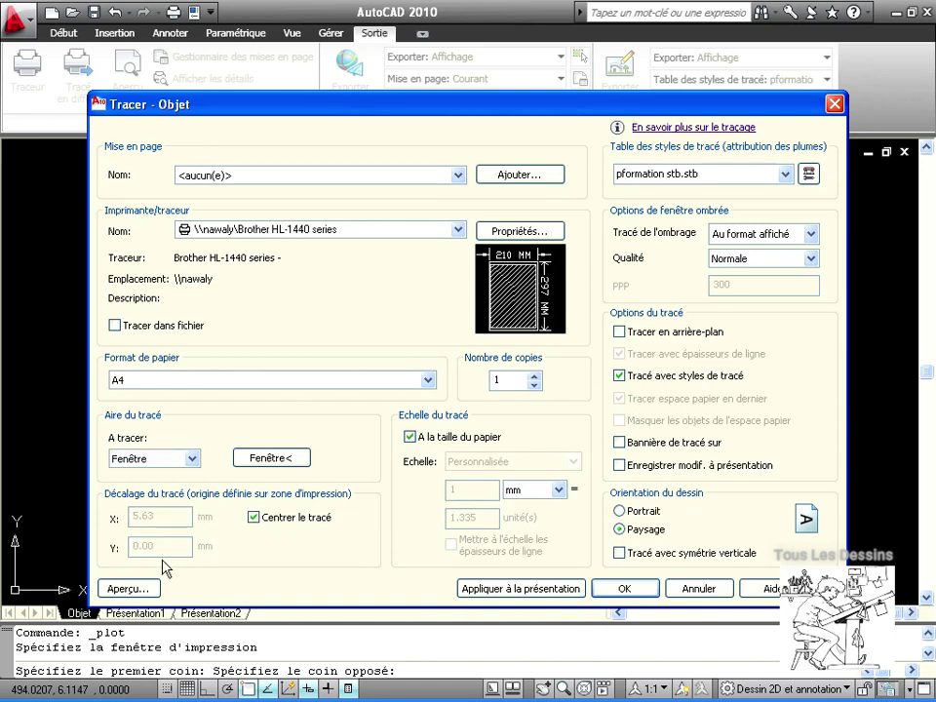
Preview the plot, compare the lineweights of the three rectangles, and close the preview.
click(129, 589)
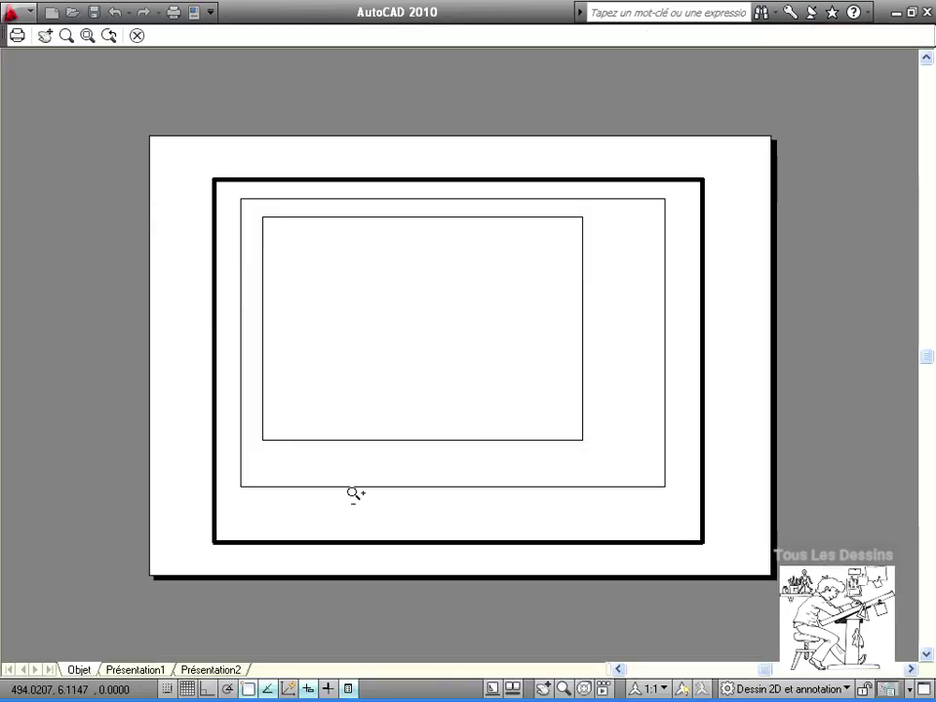
scroll(356, 497, up, 4)
scroll(492, 634, down, 5)
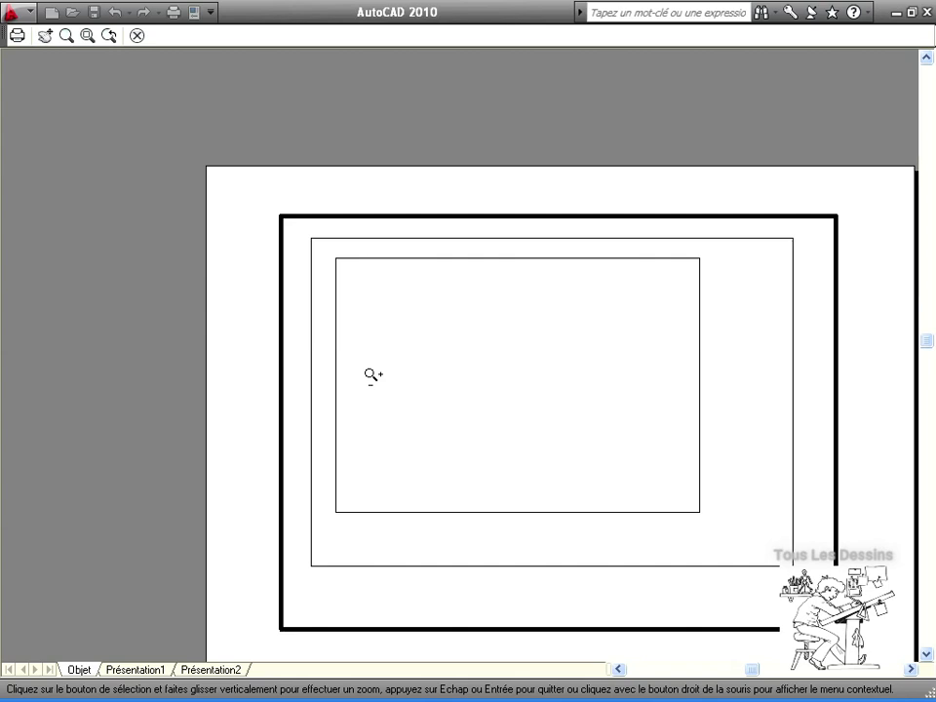
click(137, 35)
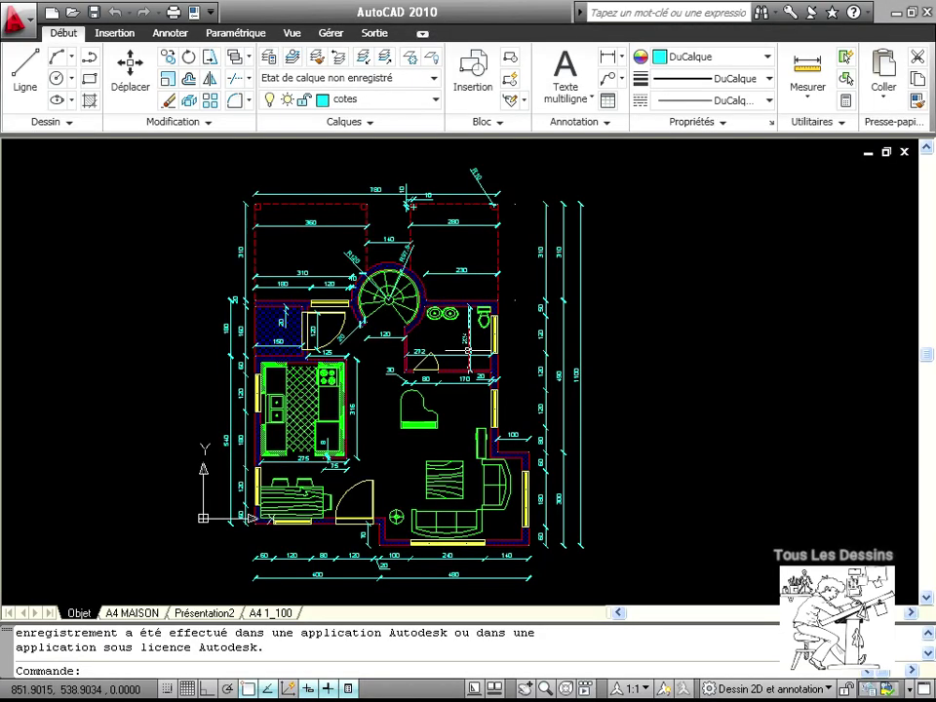
Check which plotters are available for plotting the house plan and cancel the plot.
click(374, 36)
click(27, 76)
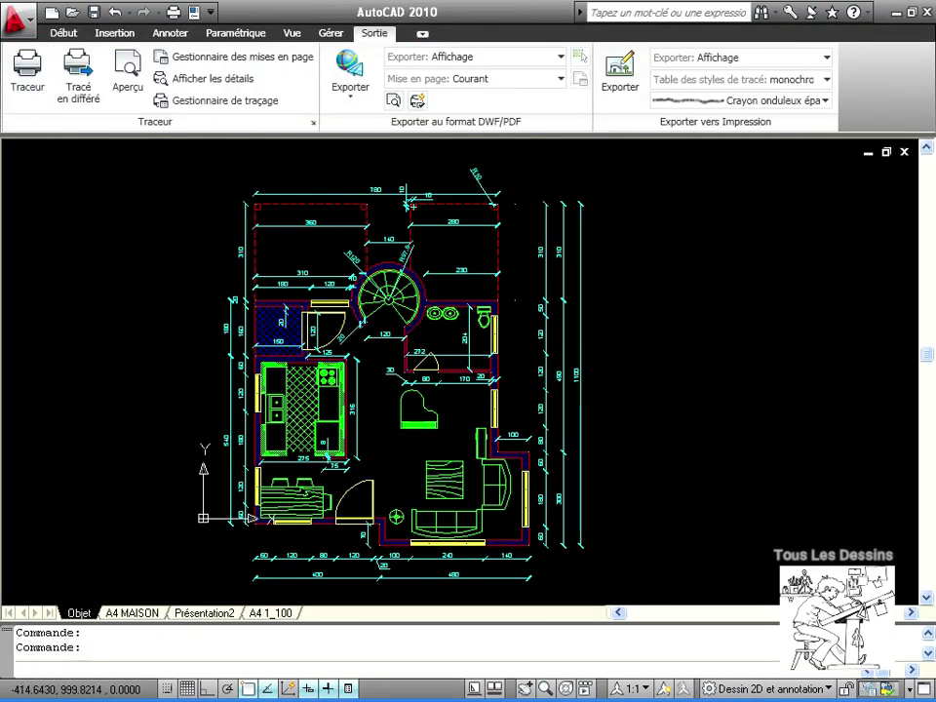
click(440, 231)
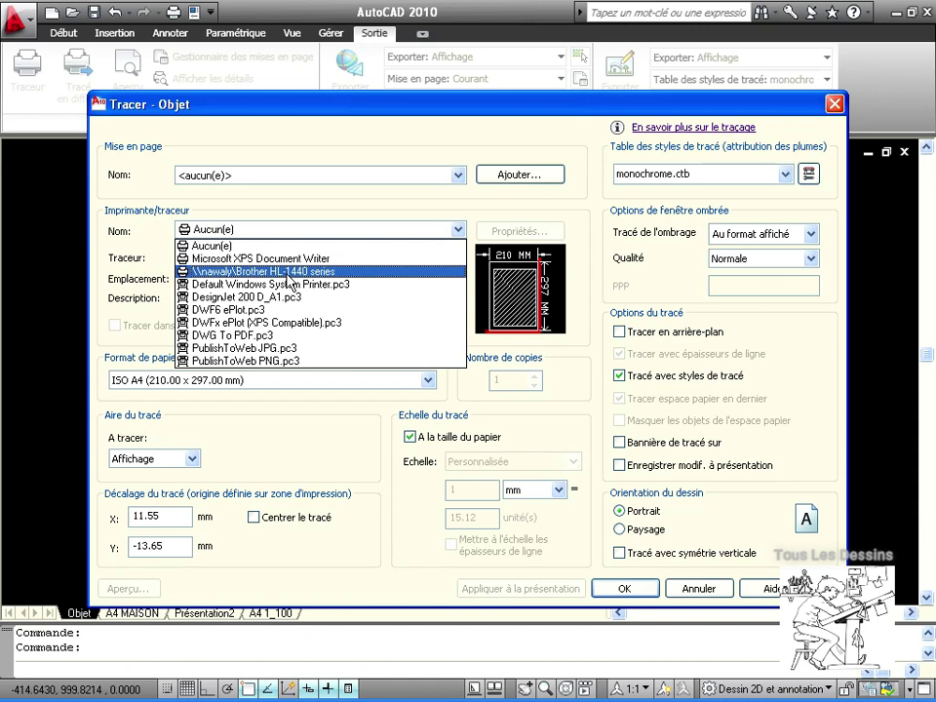
click(401, 209)
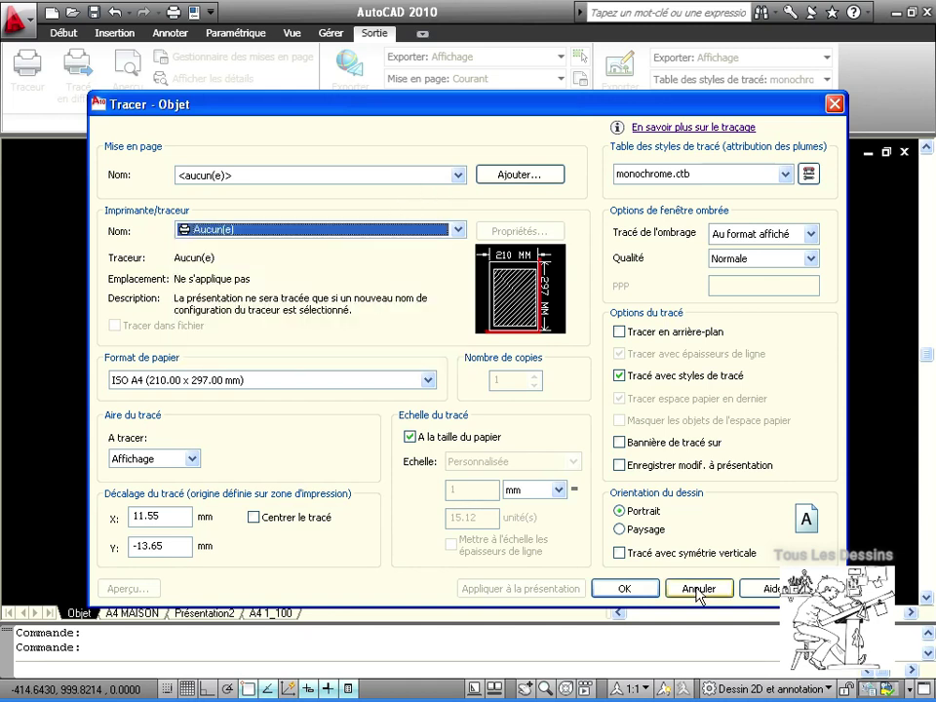
click(698, 590)
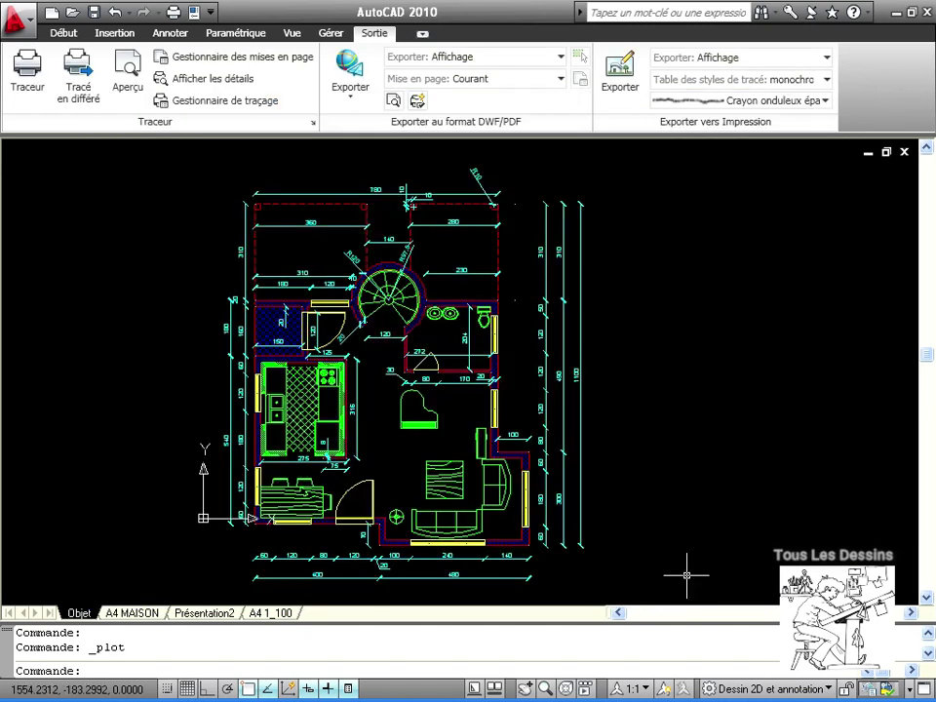
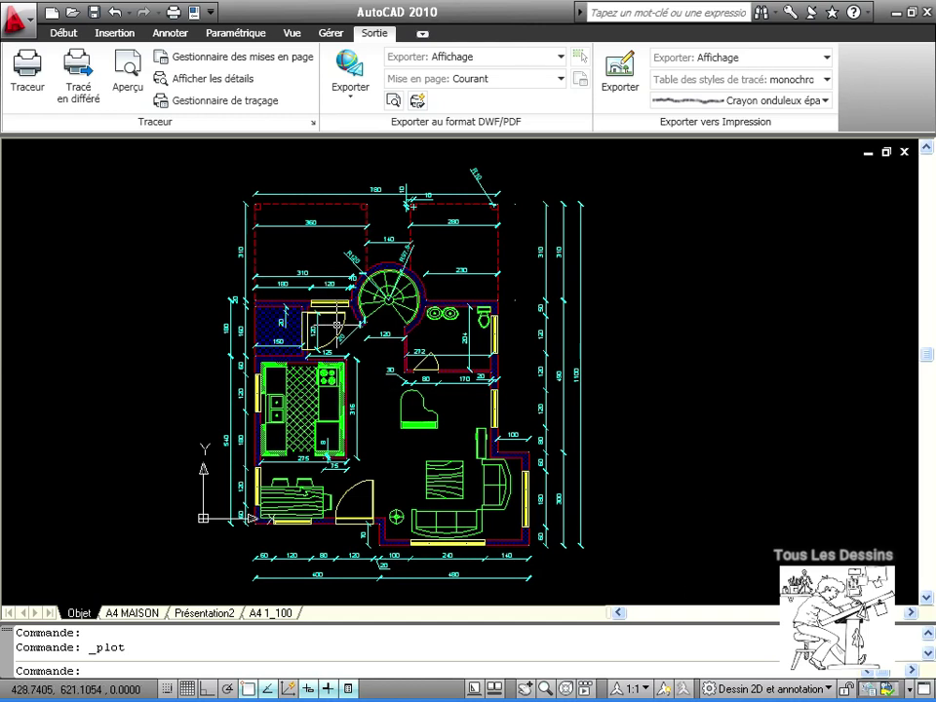
Launch the Add-a-Plotter wizard from the plotter manager and configure the new plotter for Mon ordinateur.
click(225, 102)
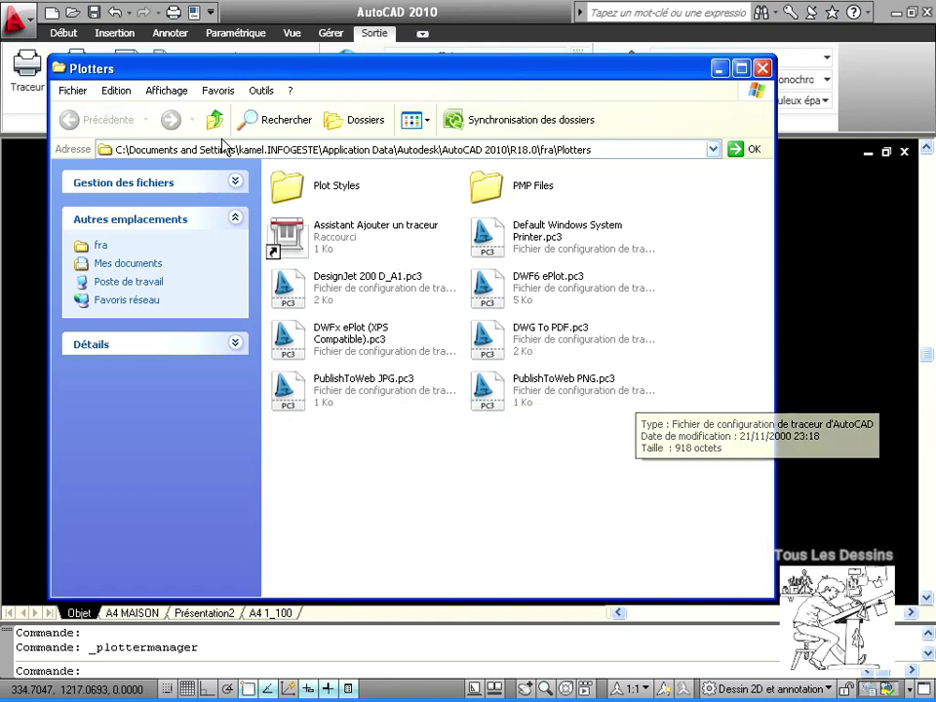
click(335, 231)
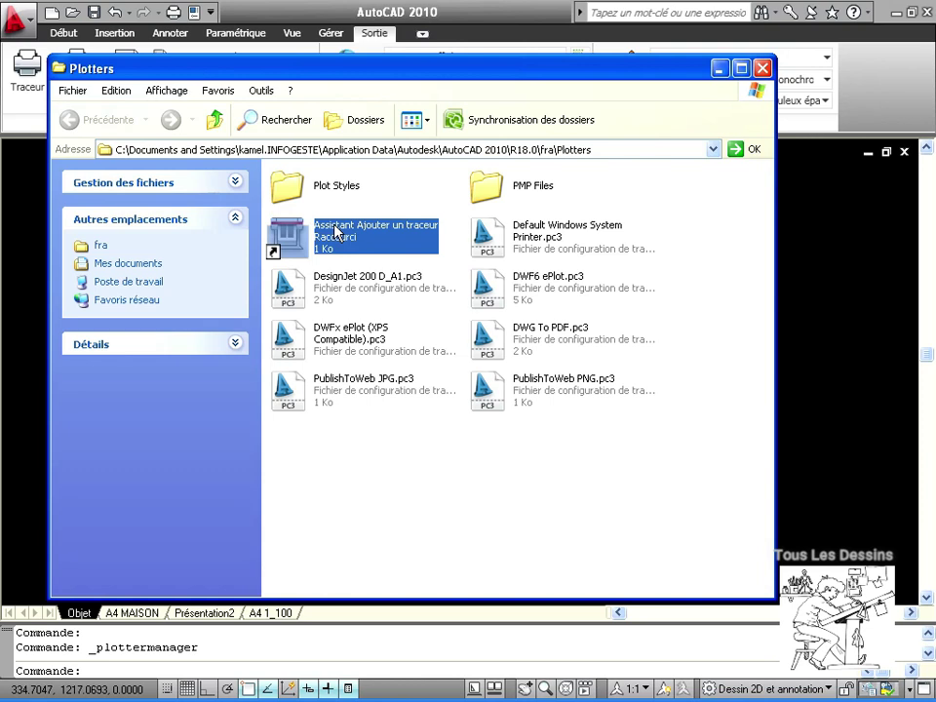
click(605, 495)
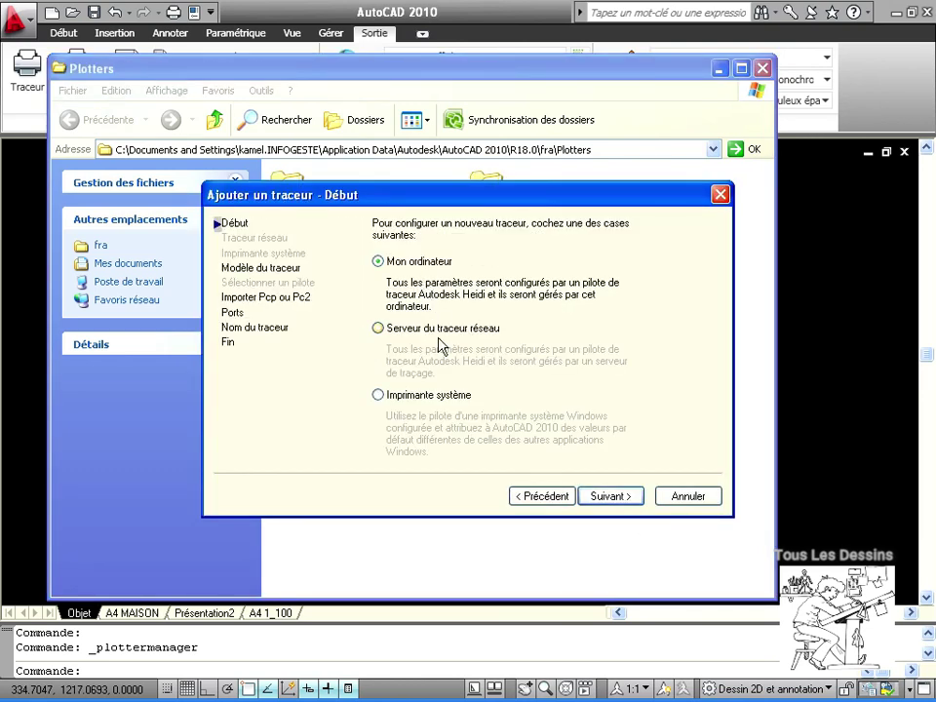
click(612, 497)
Choose the Hewlett-Packard DesignJet 220 C3187A as plotter model and continue with its Autodesk driver.
drag(508, 376, 507, 404)
click(390, 363)
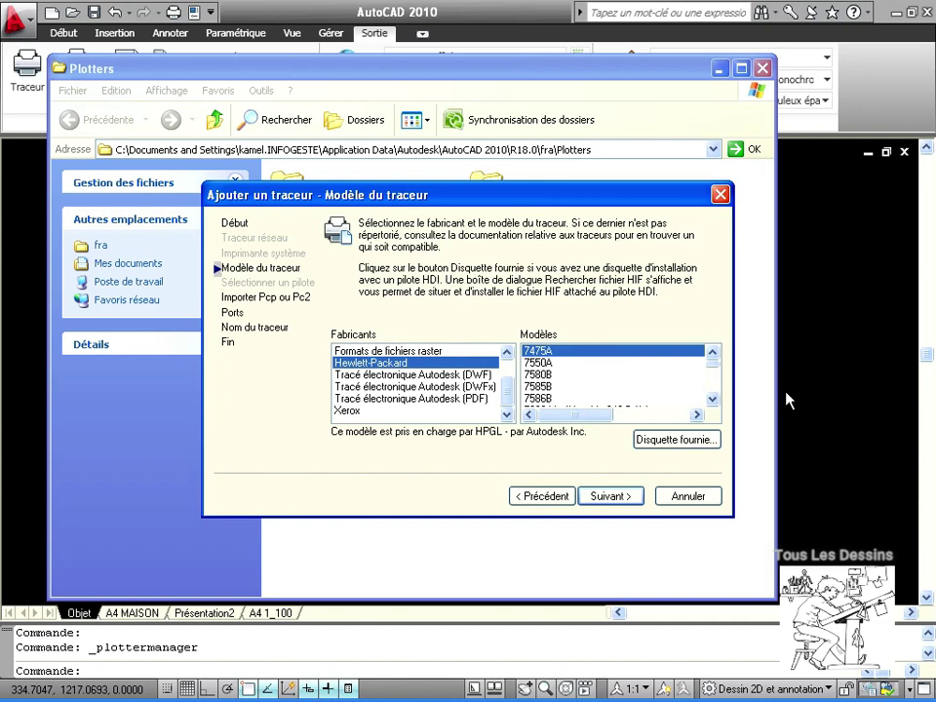
scroll(714, 380, down, 5)
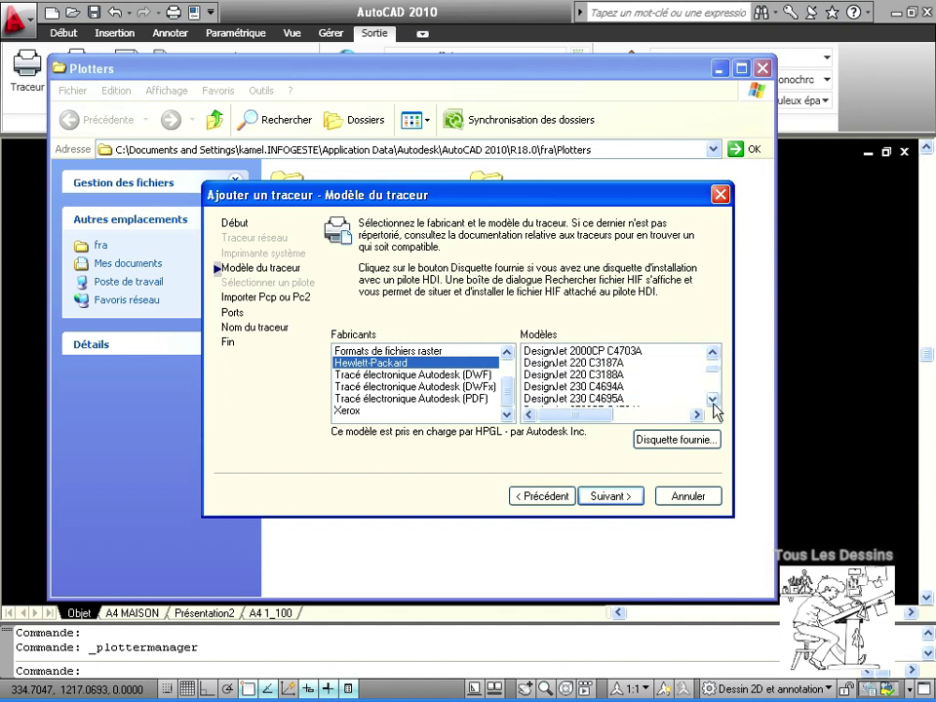
click(651, 440)
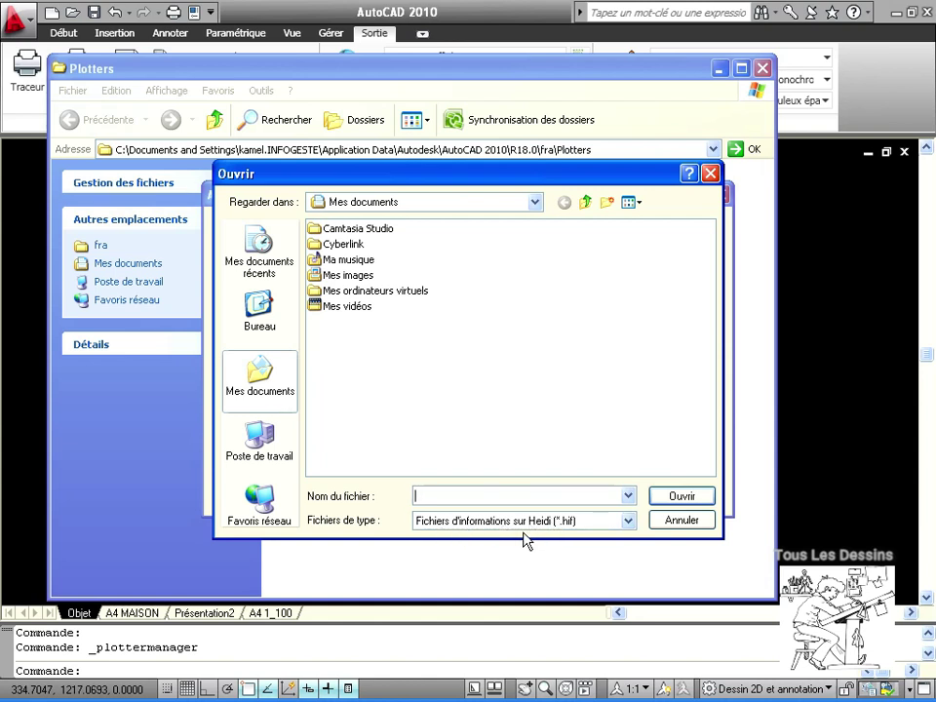
click(682, 520)
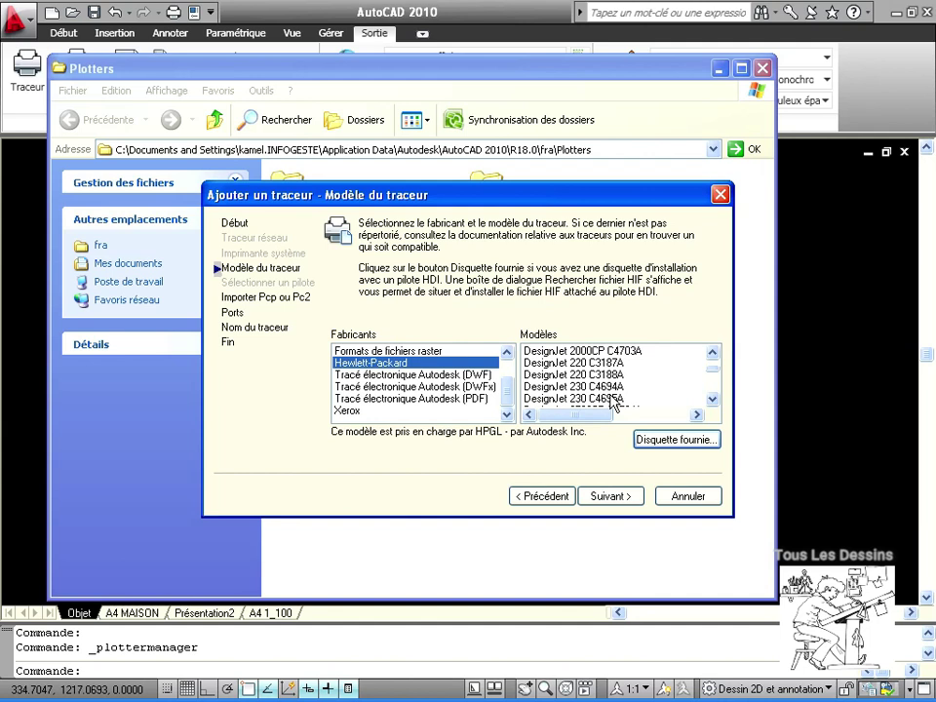
click(575, 363)
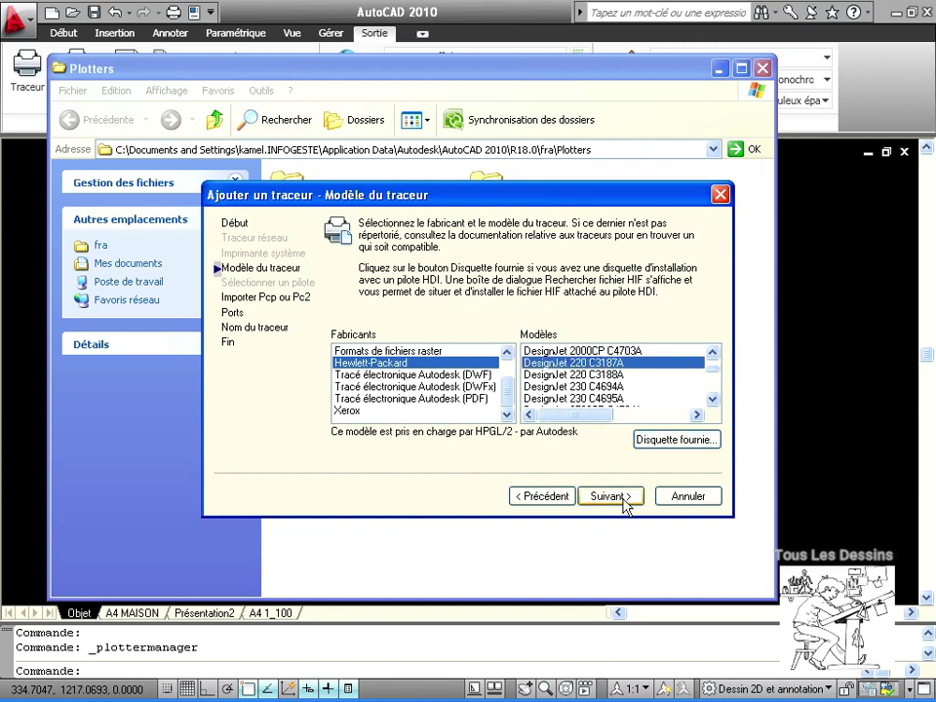
click(616, 497)
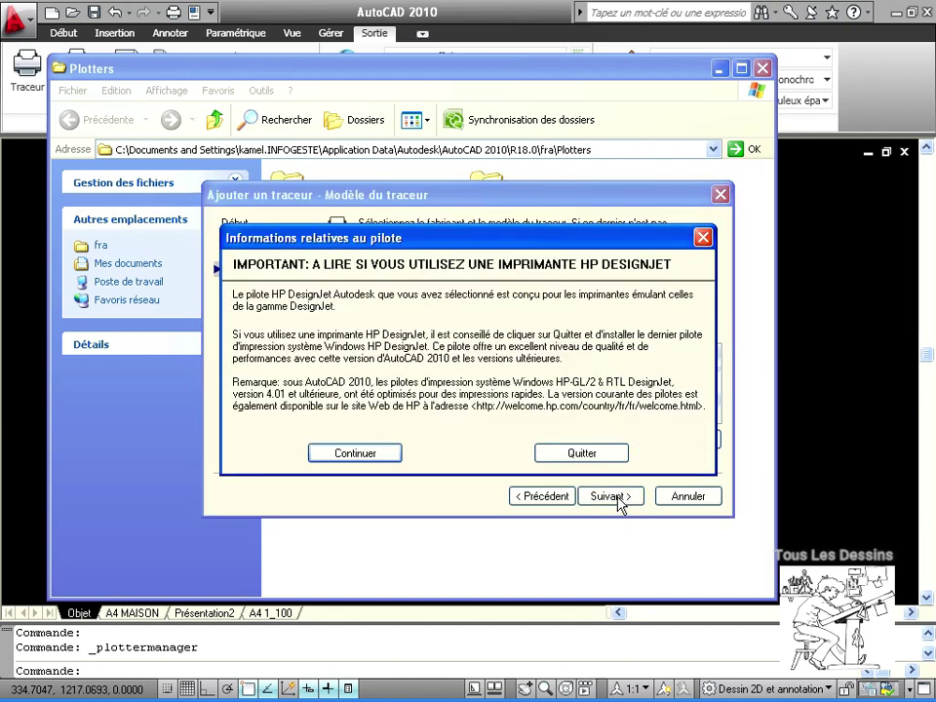
click(353, 454)
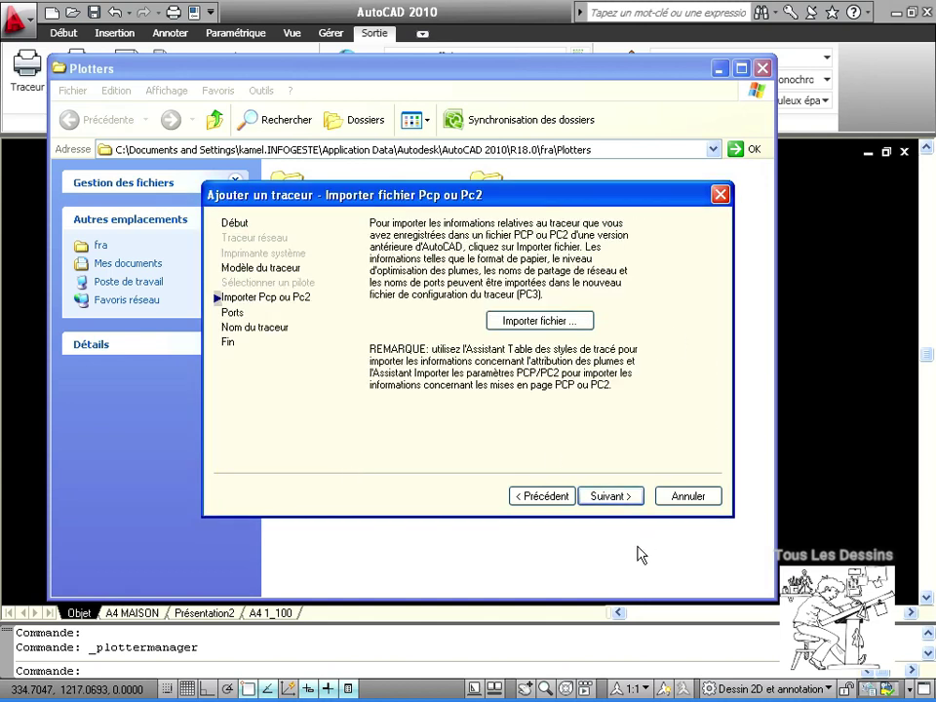
Skip importing a PCP or PC2 file and assign the plotter to port LPT1.
click(609, 496)
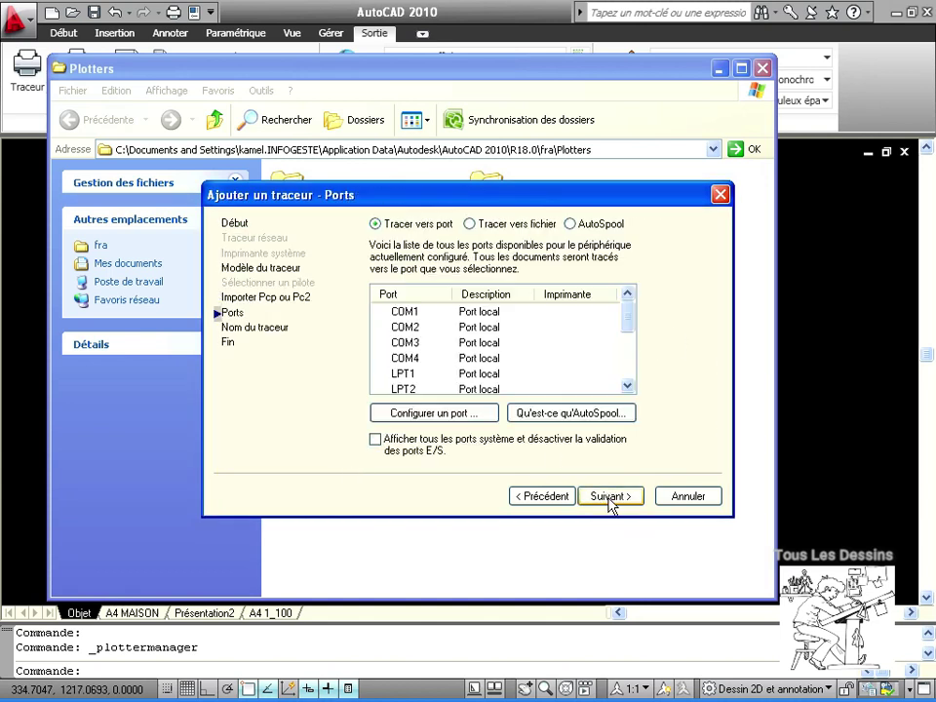
mouse_move(629, 322)
mouse_down()
mouse_move(627, 376)
mouse_move(625, 321)
mouse_up()
click(407, 376)
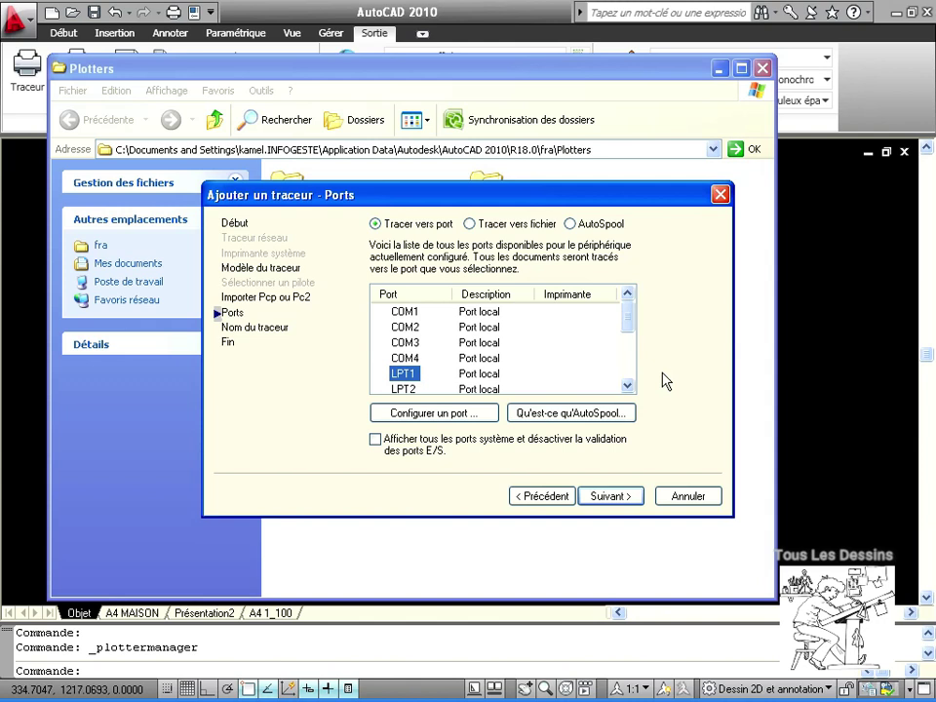
click(626, 385)
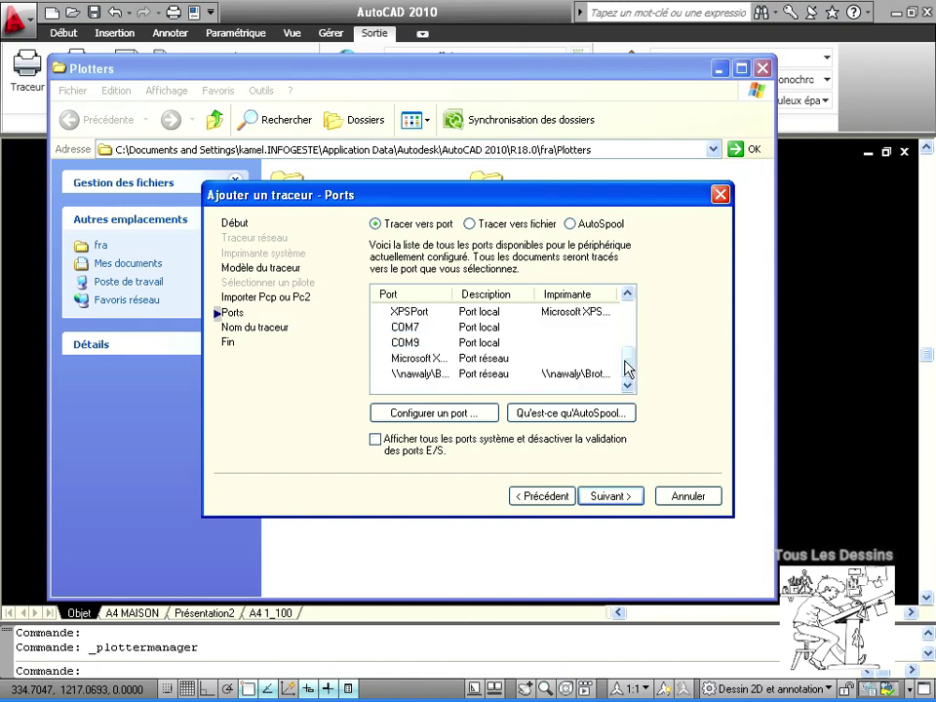
click(609, 495)
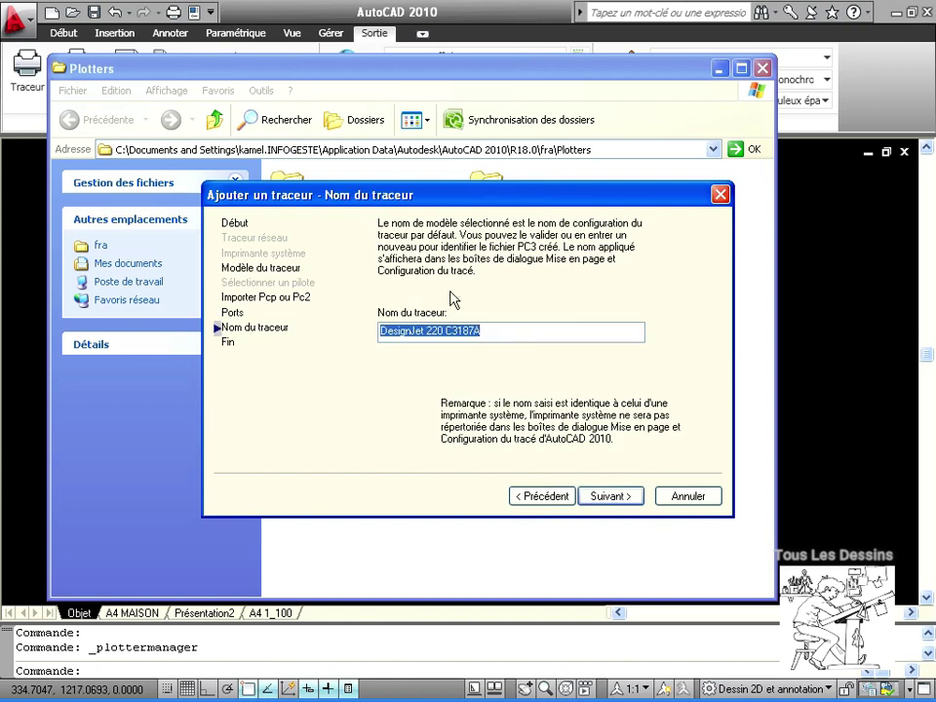
Accept the default plotter name DesignJet 220 C3187A, finish the wizard, and close the Plotters folder.
click(609, 497)
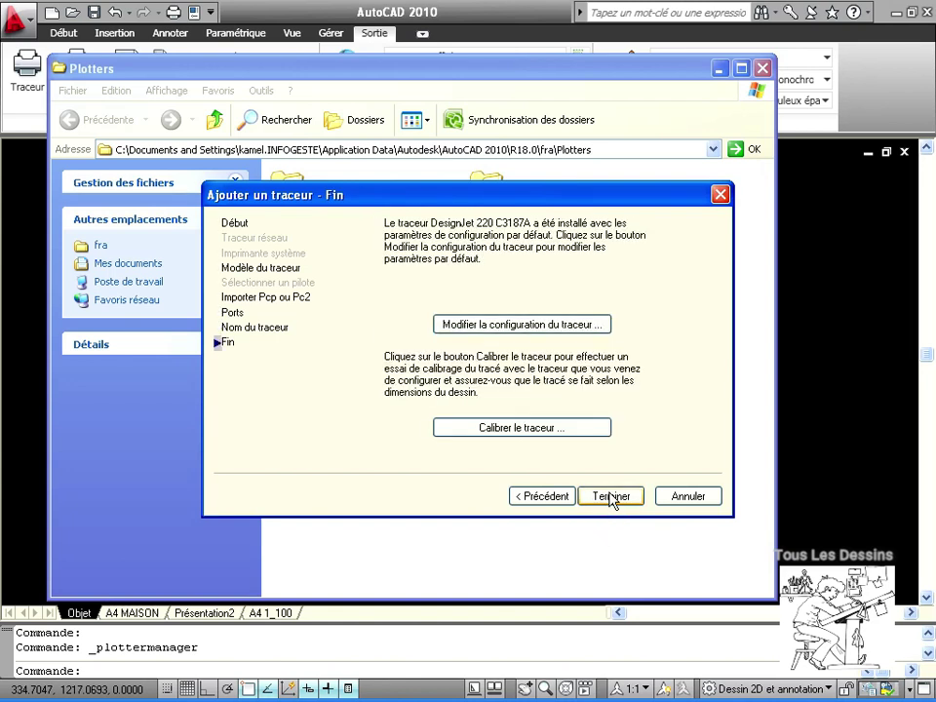
click(610, 498)
click(612, 496)
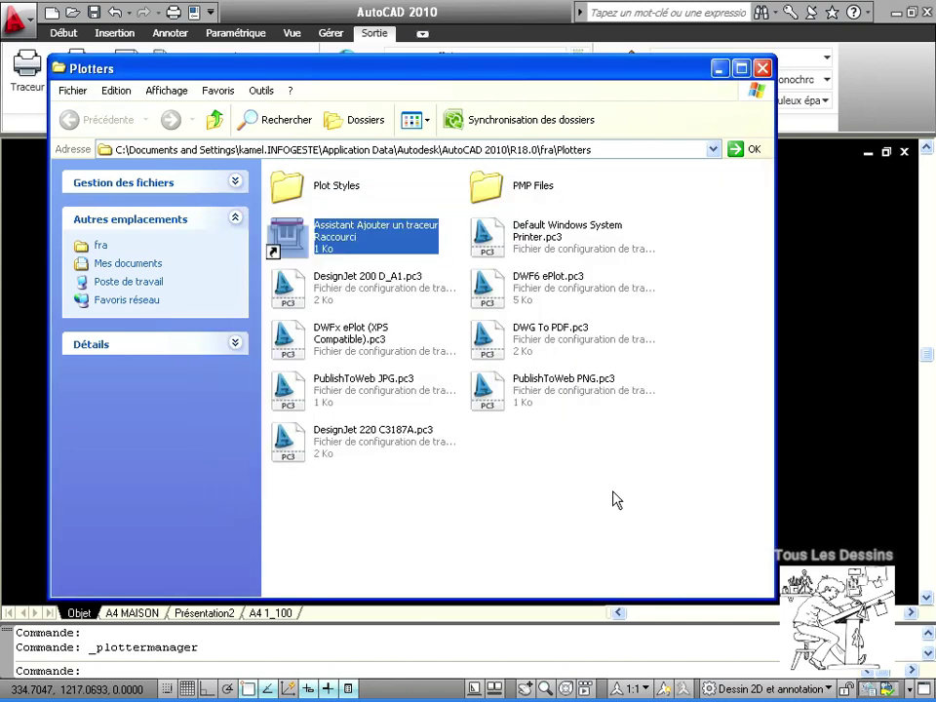
click(763, 69)
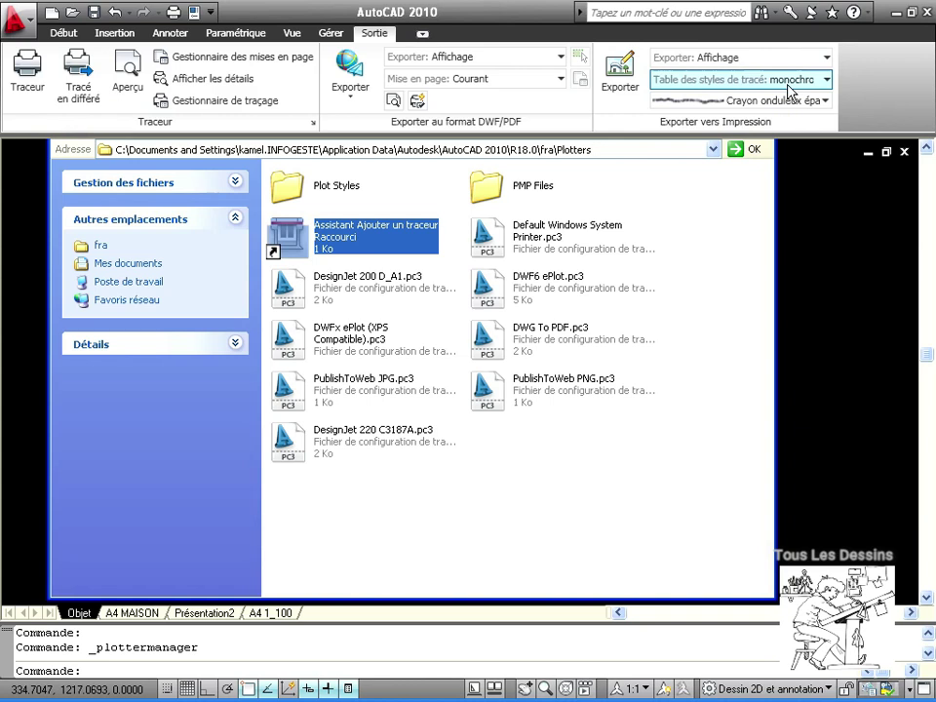
Start a plot of the house plan and choose DesignJet 220 C3187A.pc3 as the plotter.
click(29, 66)
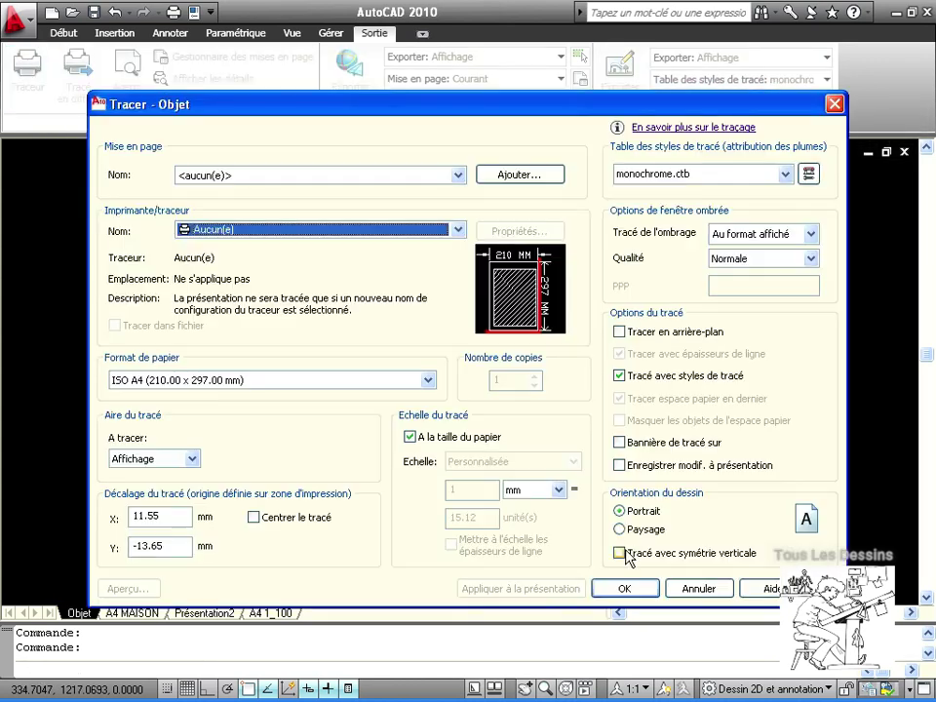
click(411, 234)
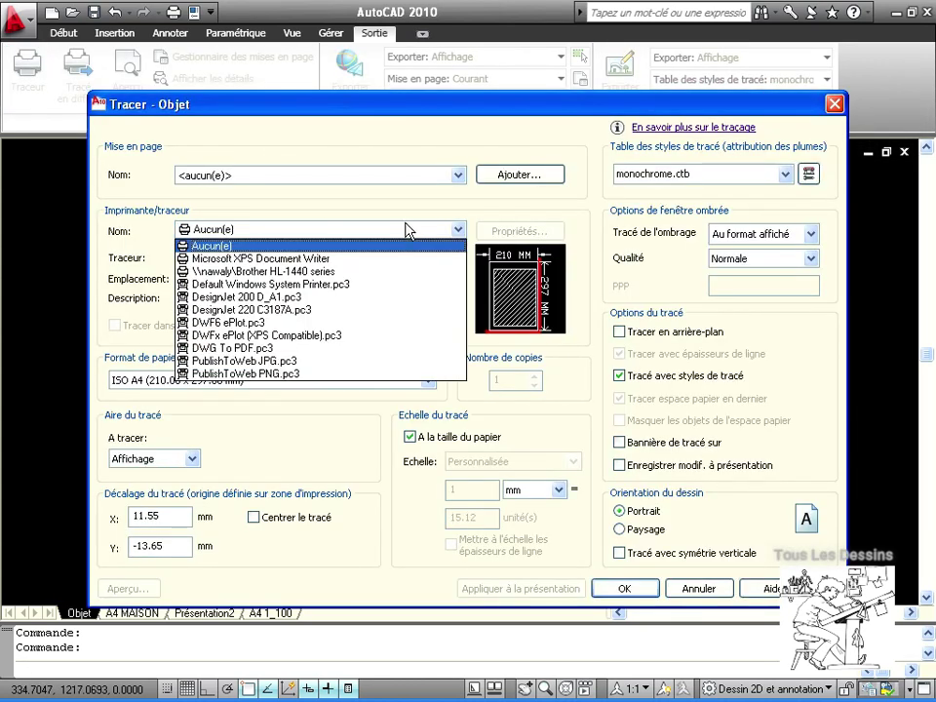
click(304, 310)
Open the DesignJet 220 C3187A configuration editor, browse its paper formats, and show the custom paper size settings.
click(514, 232)
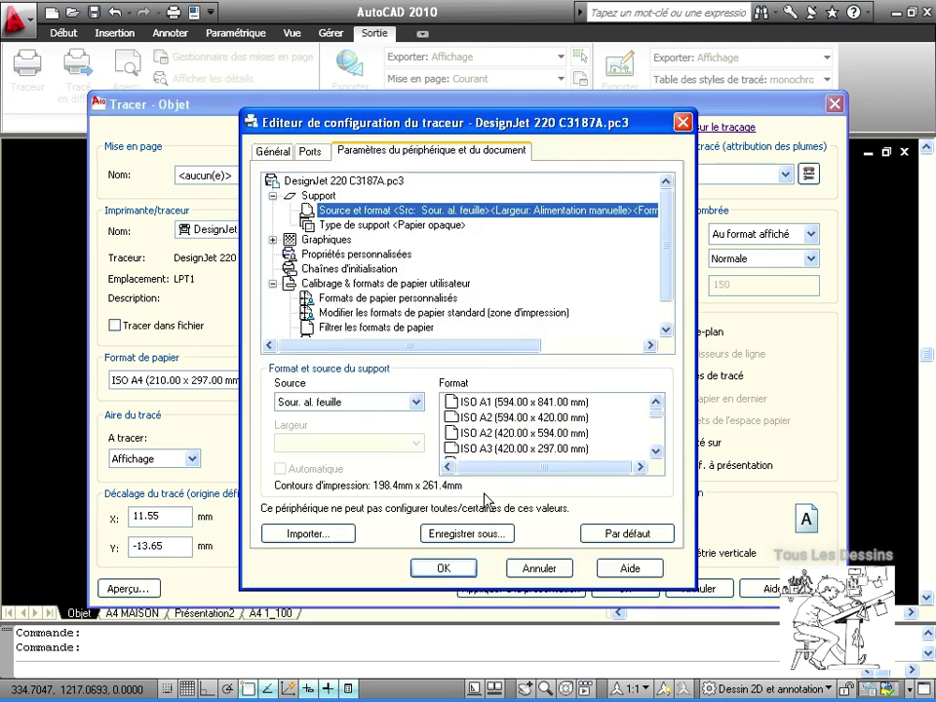
drag(657, 412, 652, 388)
click(388, 297)
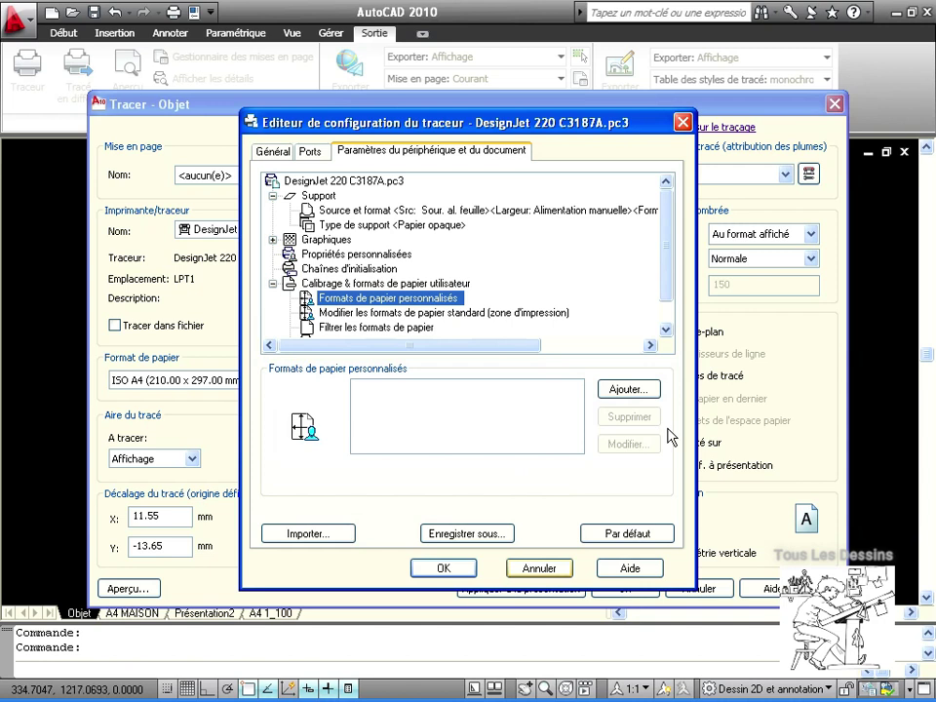
Examine the custom paper size wizard's start and media bounds pages, then cancel the wizard, the plotter configuration and the plot.
click(643, 389)
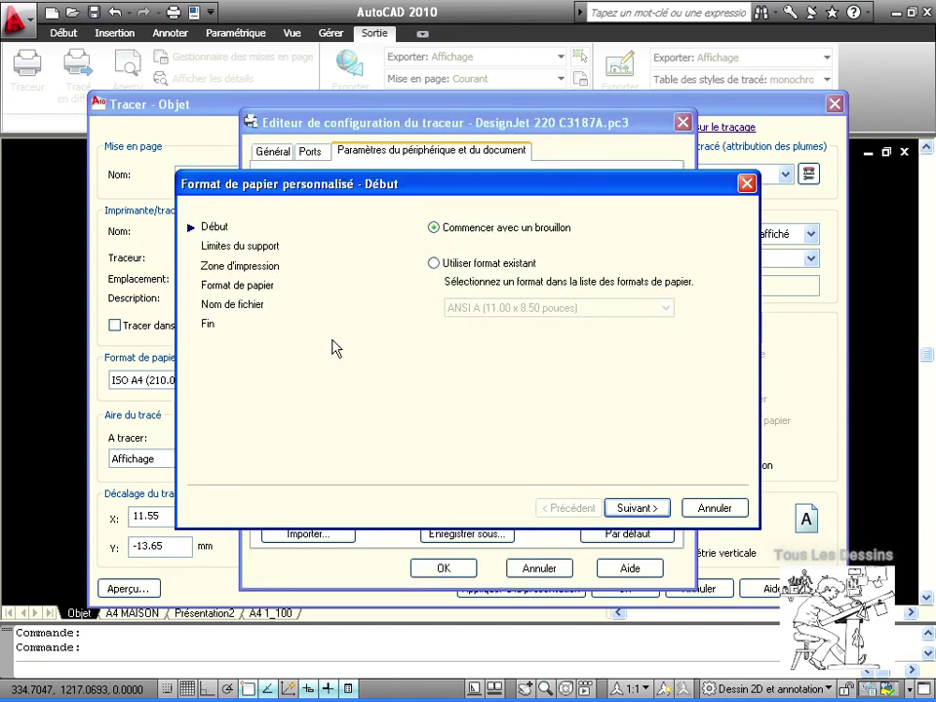
click(643, 512)
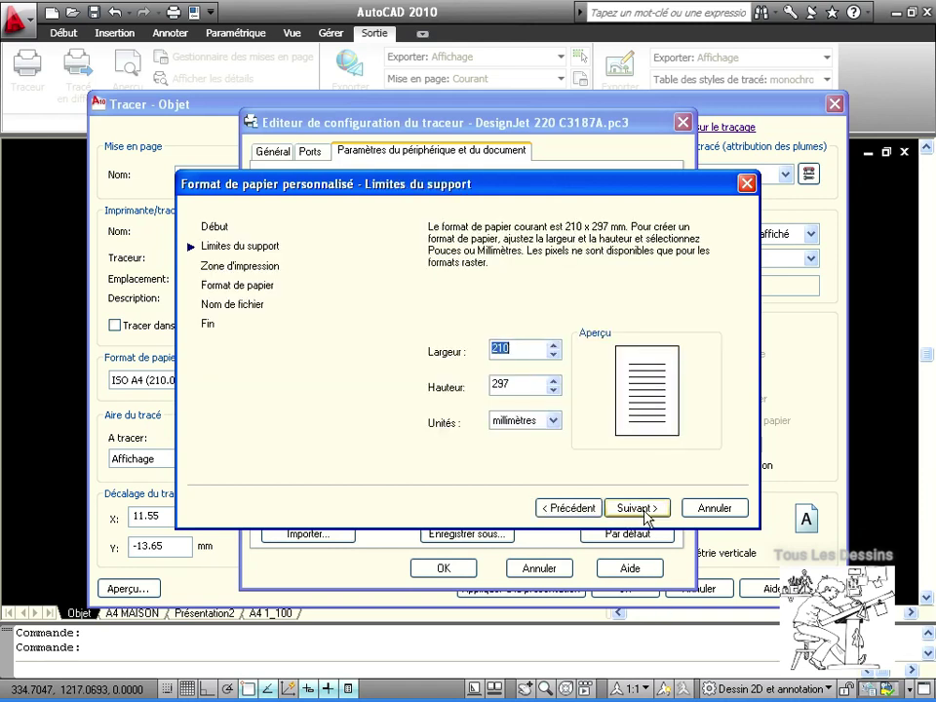
click(726, 522)
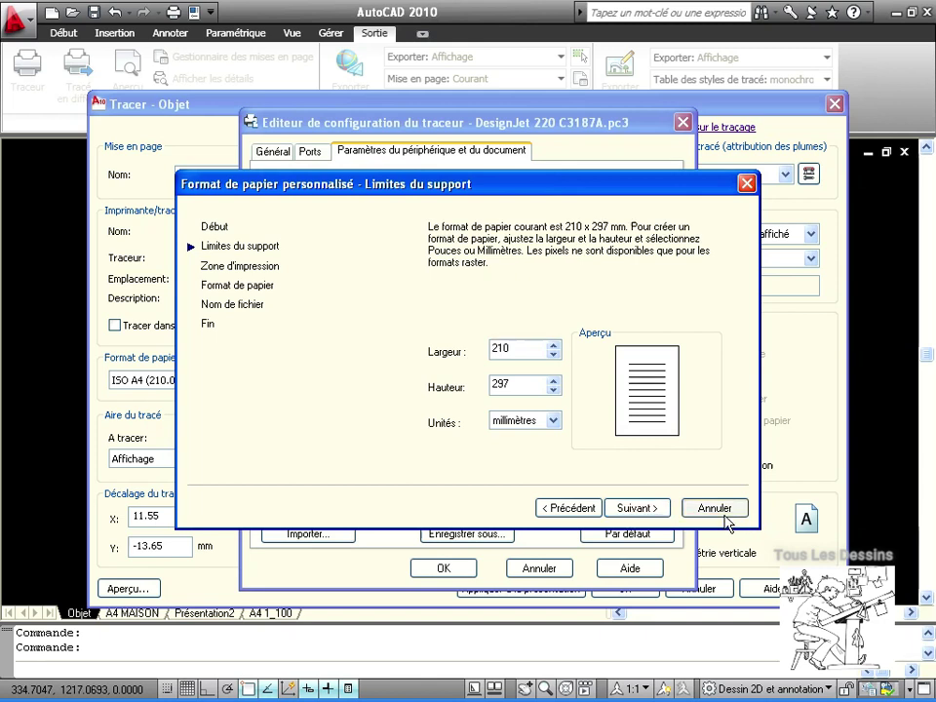
click(561, 571)
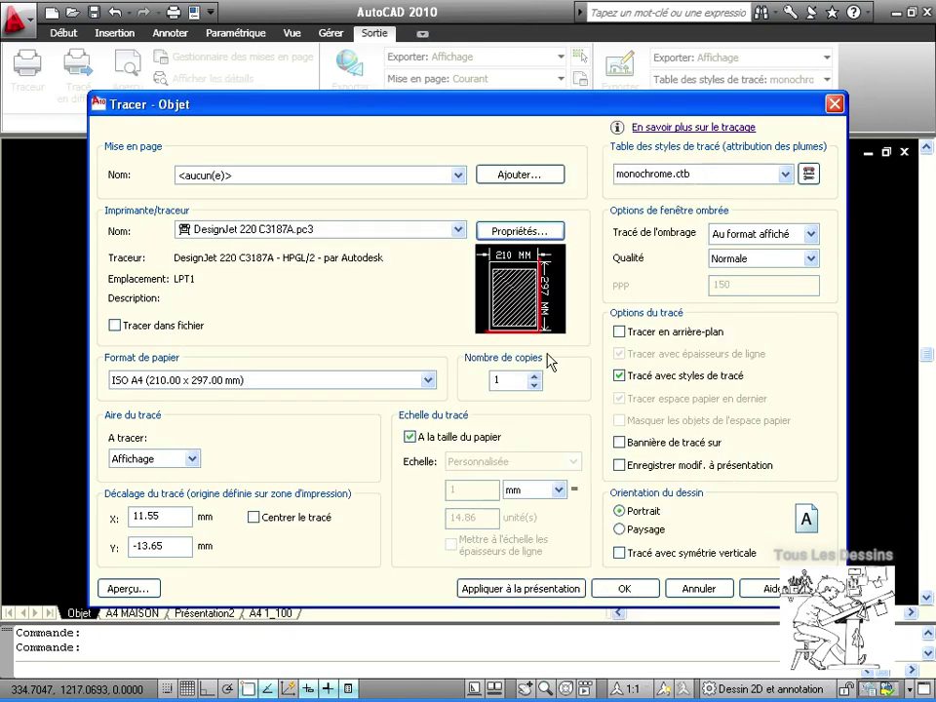
drag(458, 107, 441, 205)
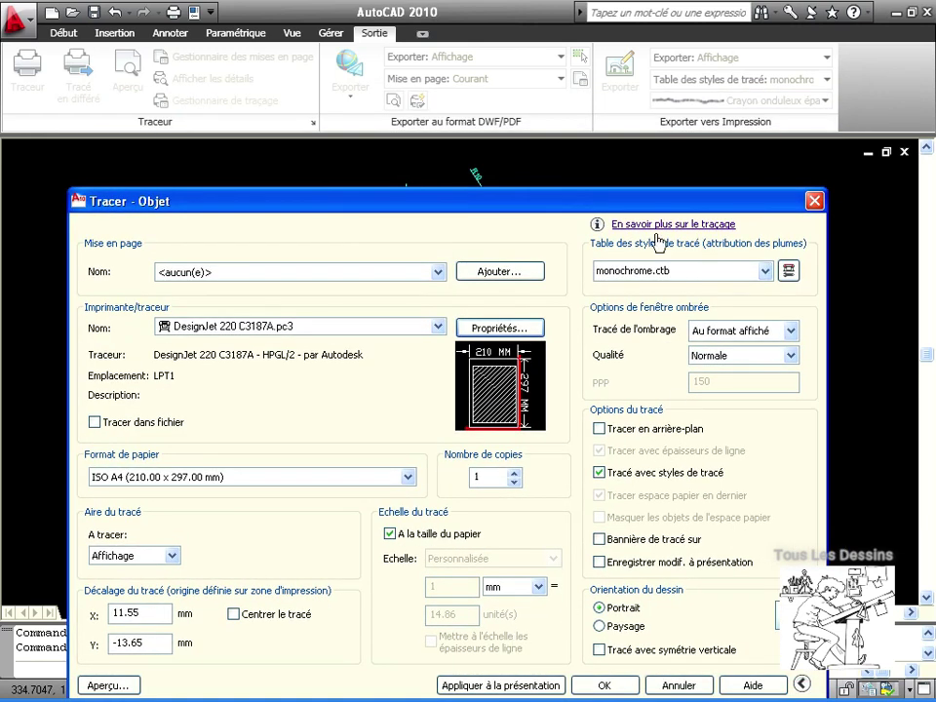
drag(622, 205, 622, 132)
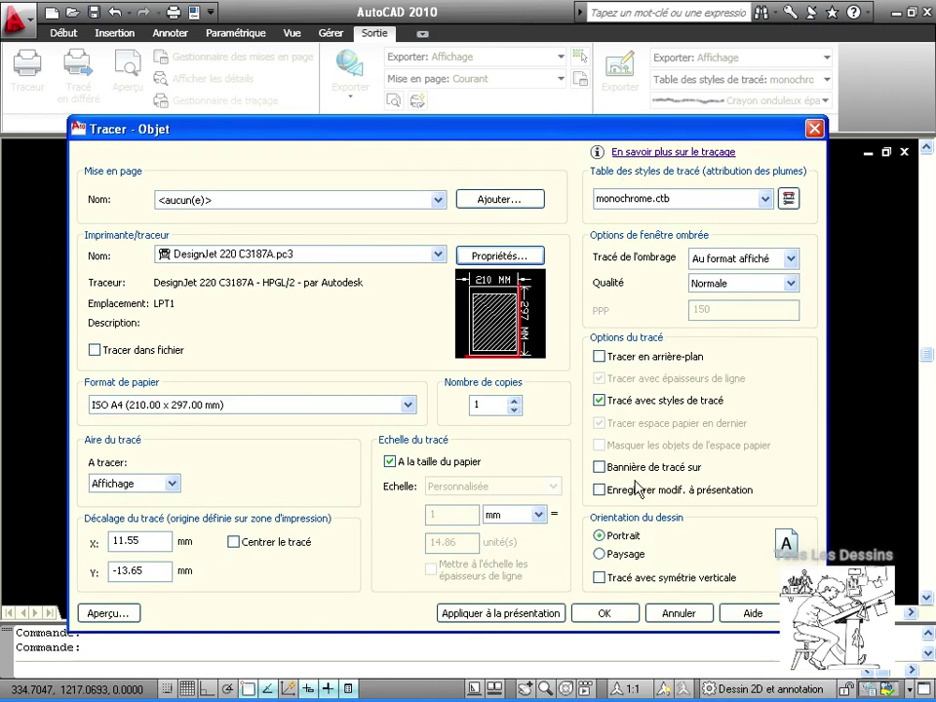
click(679, 615)
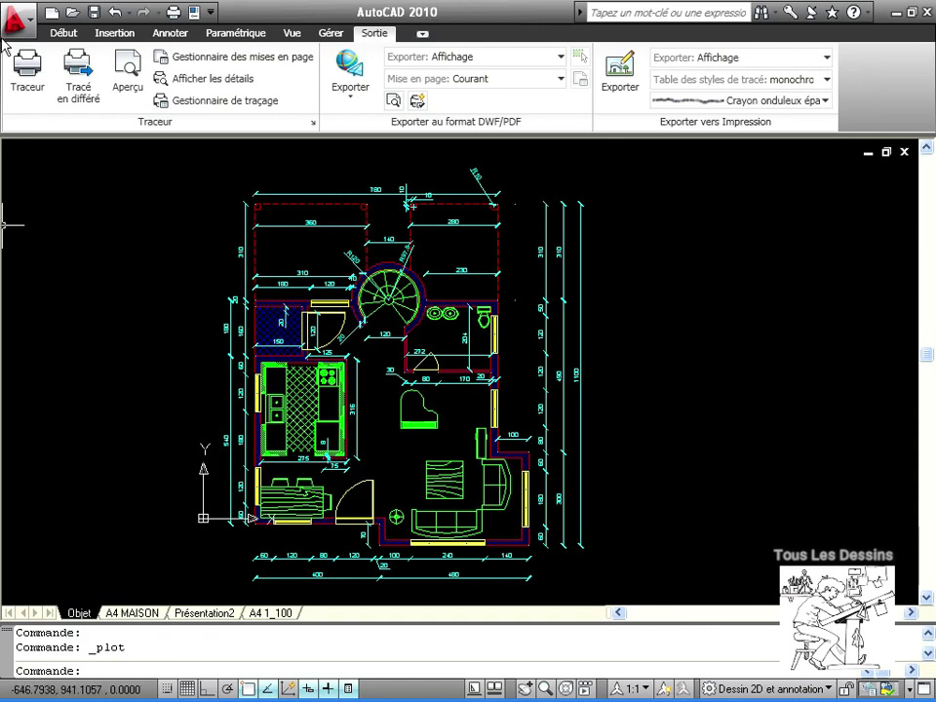
Launch the Add-a-Plotter wizard from the plotter manager and keep Mon ordinateur as the configuration type.
click(232, 102)
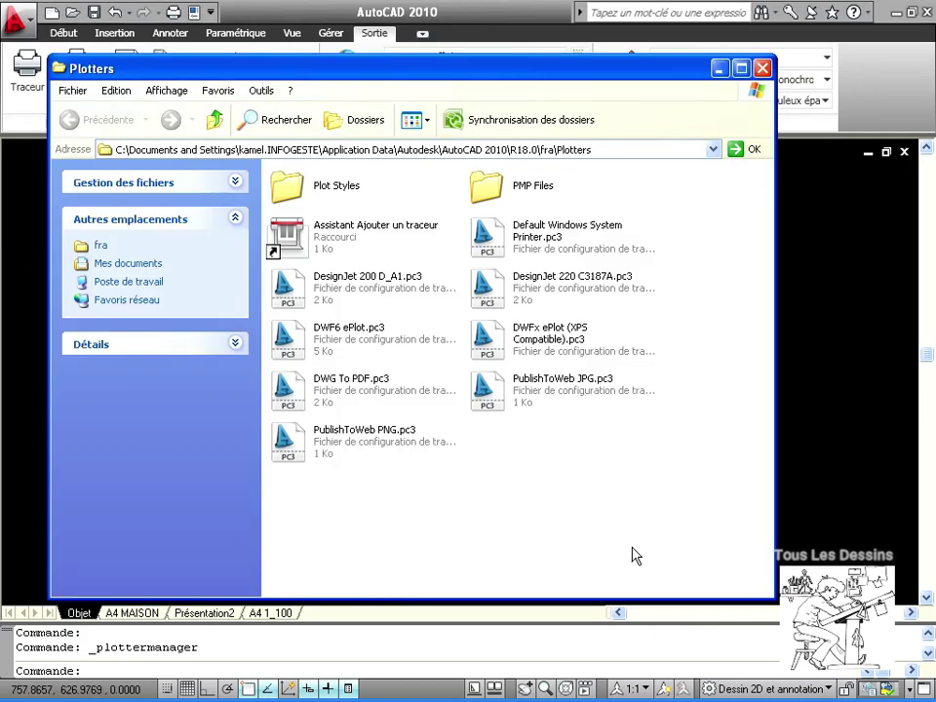
double_click(332, 235)
click(598, 497)
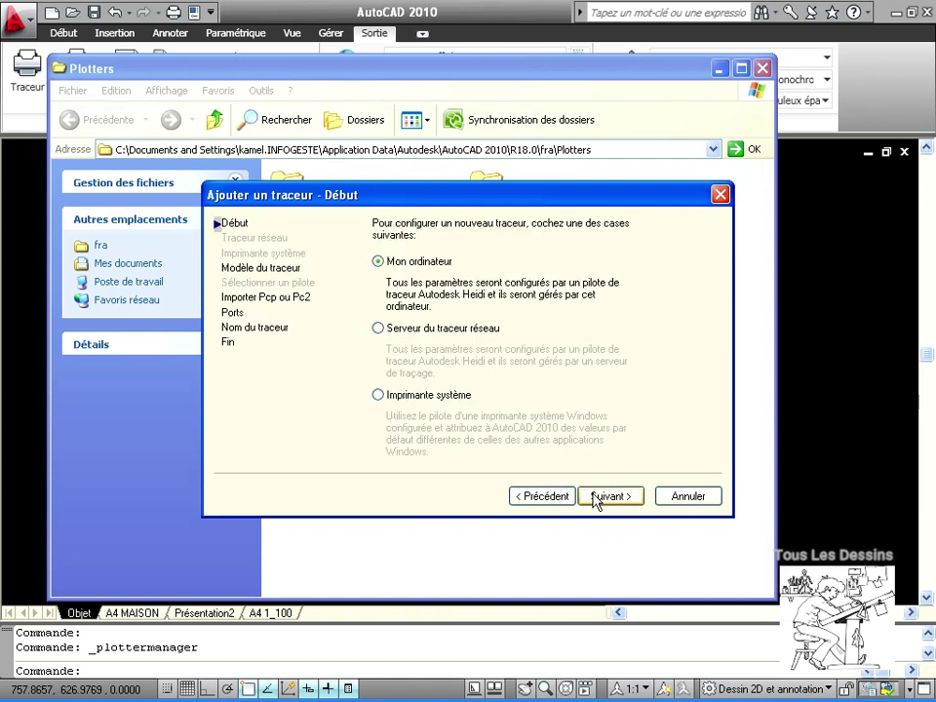
click(598, 497)
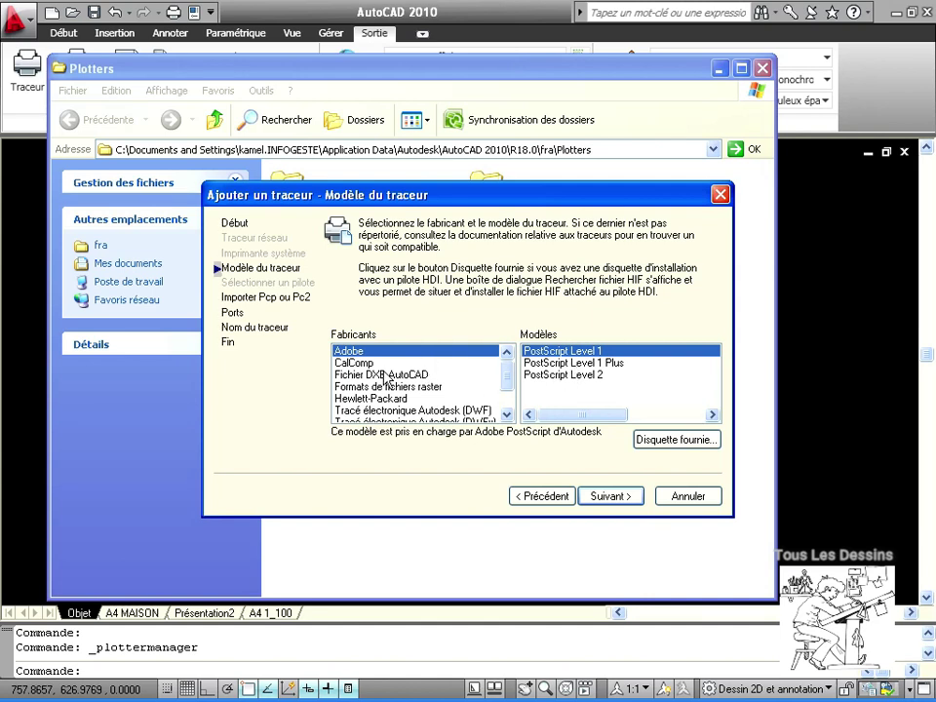
Examine the plotter models offered for Autodesk electronic plotting in PDF and DWF format.
click(503, 416)
click(503, 417)
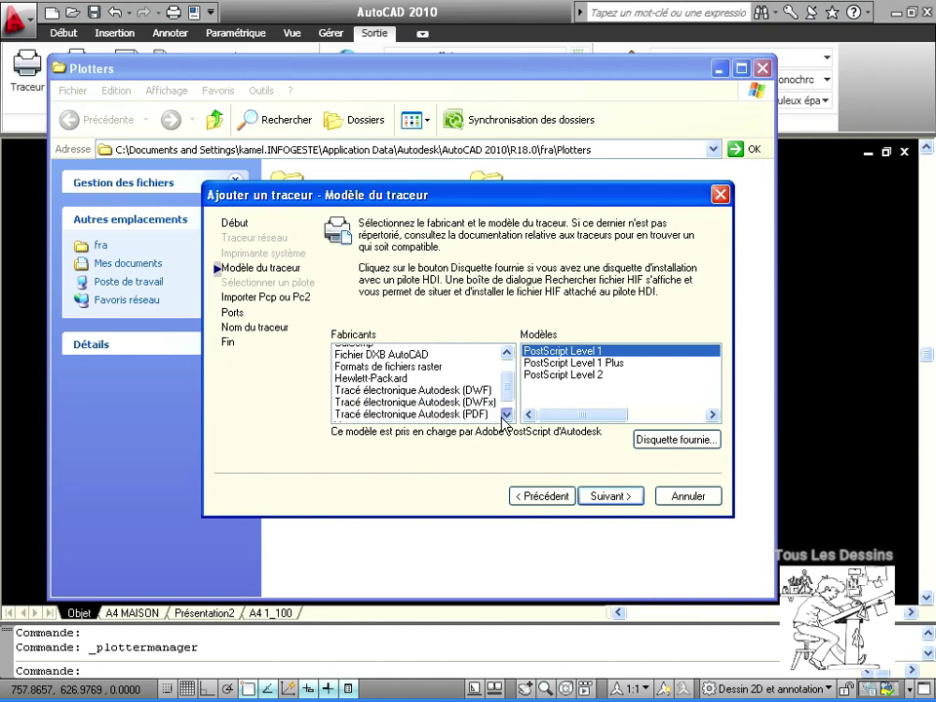
click(432, 410)
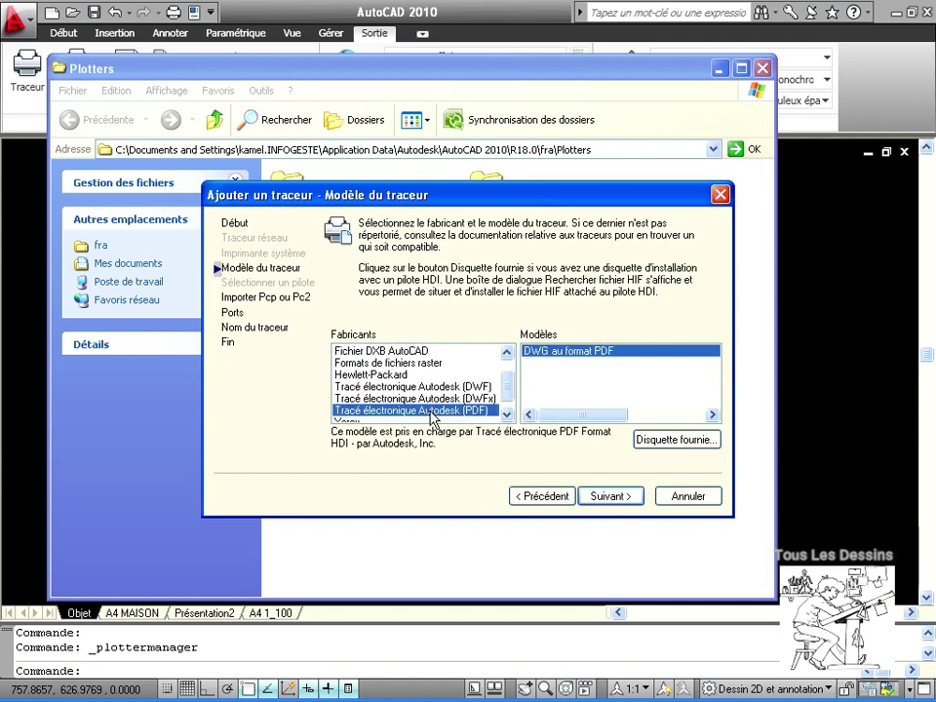
click(446, 387)
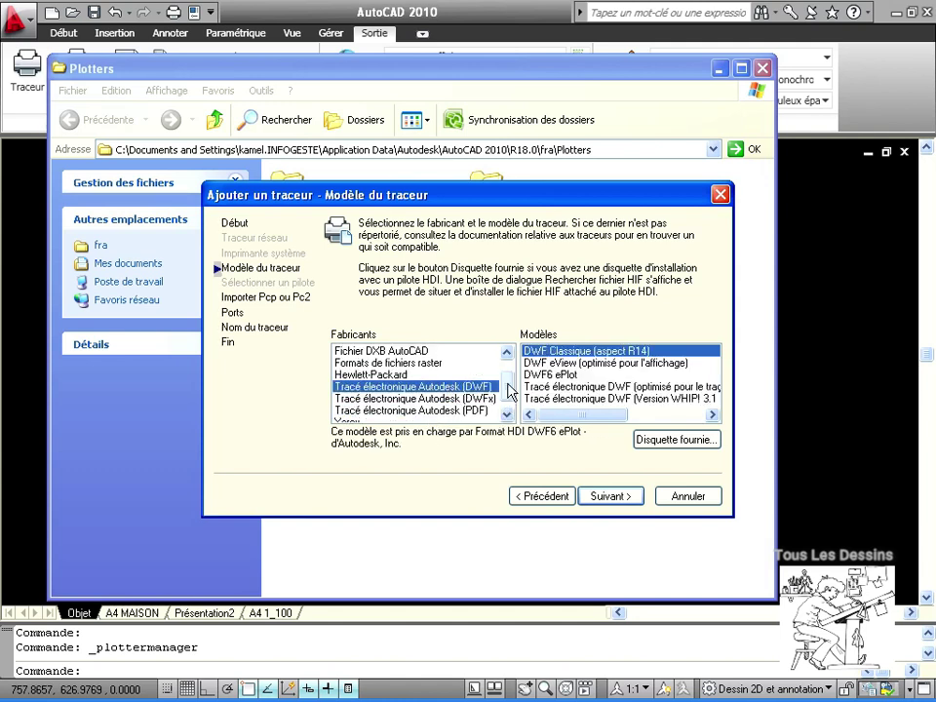
Choose Formats de fichiers raster as the manufacturer and JFIF groupe JPEG indépendant (Compression JPEG) as the plotter model.
click(415, 364)
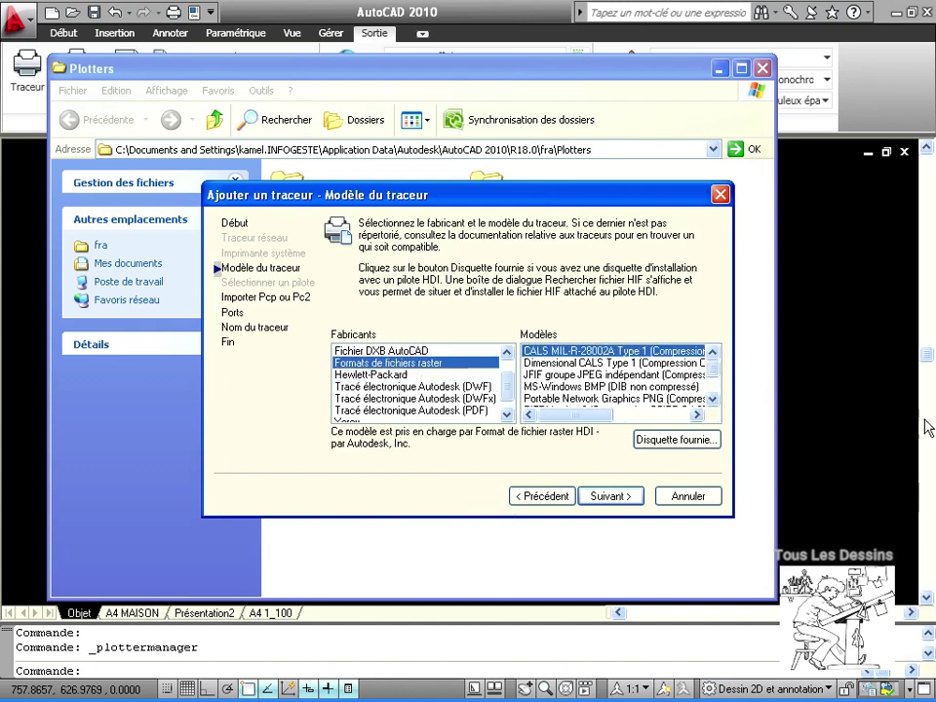
scroll(717, 377, down, 1)
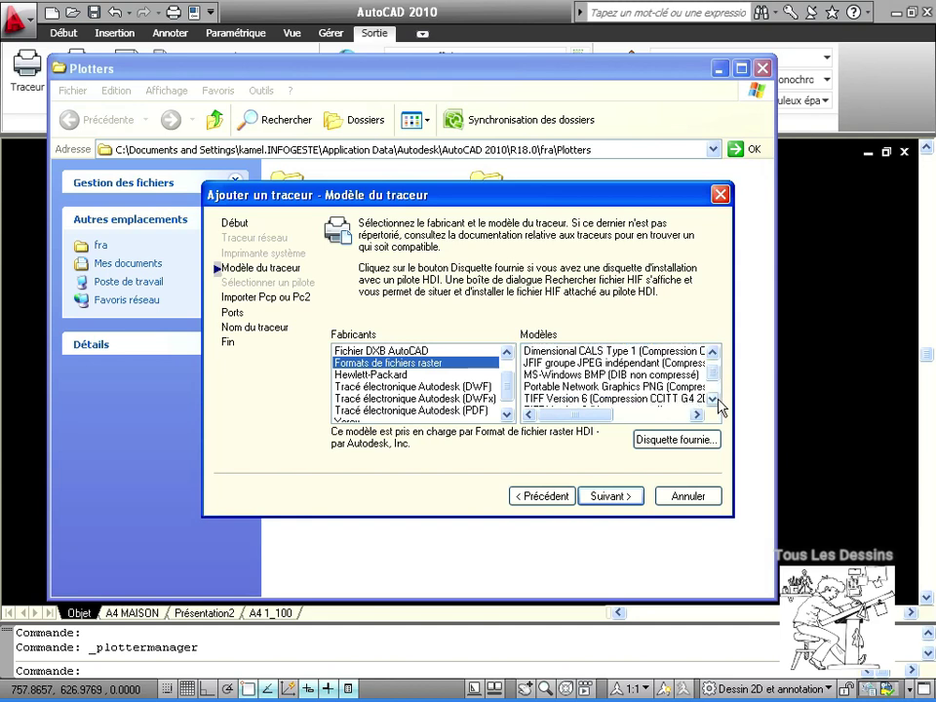
click(712, 399)
click(712, 398)
click(712, 398)
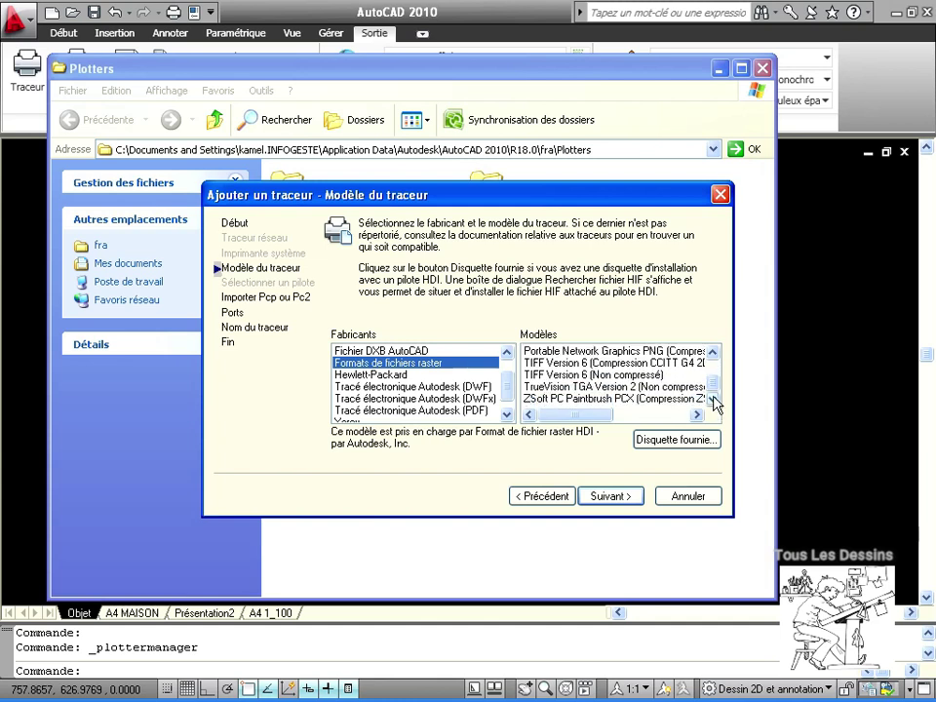
drag(712, 391, 715, 378)
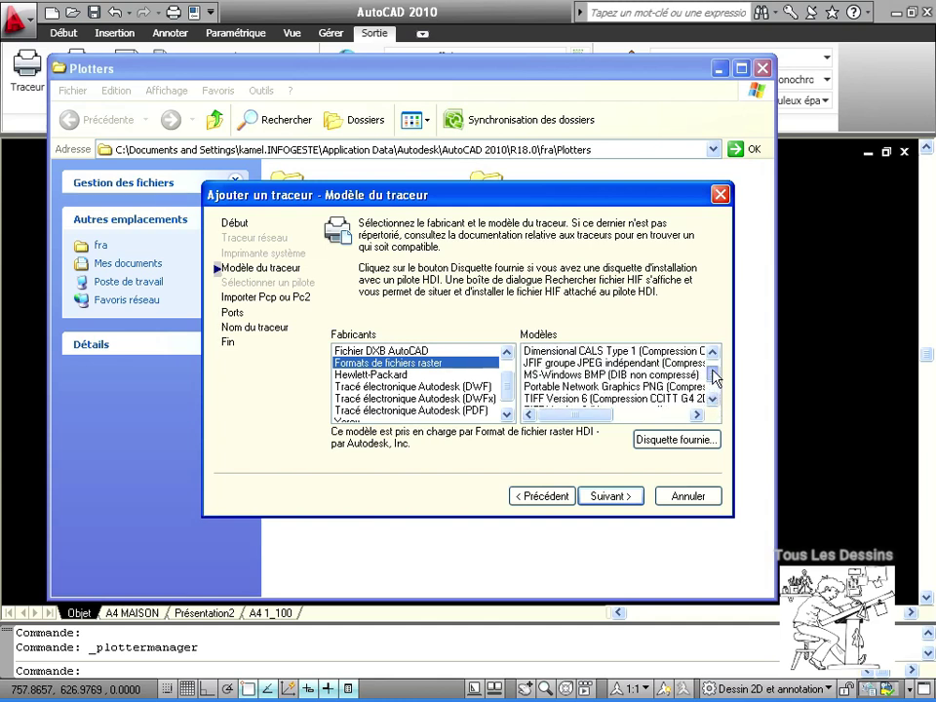
click(593, 364)
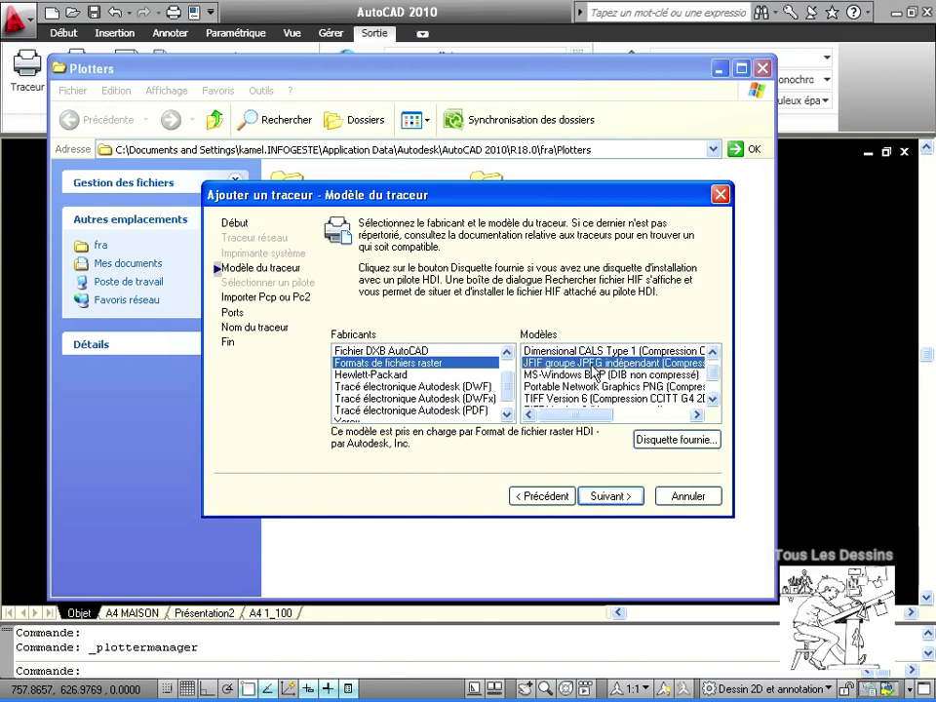
Accept the JPEG model, skip importing a PCP or PC2 file, and keep Tracer vers fichier as the output port.
click(601, 499)
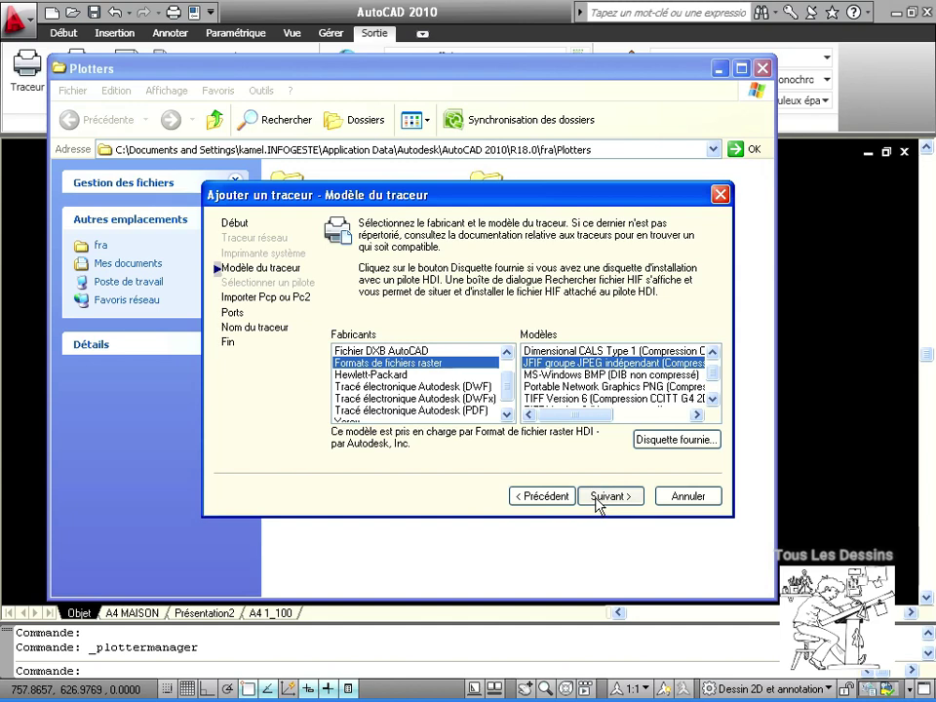
click(602, 495)
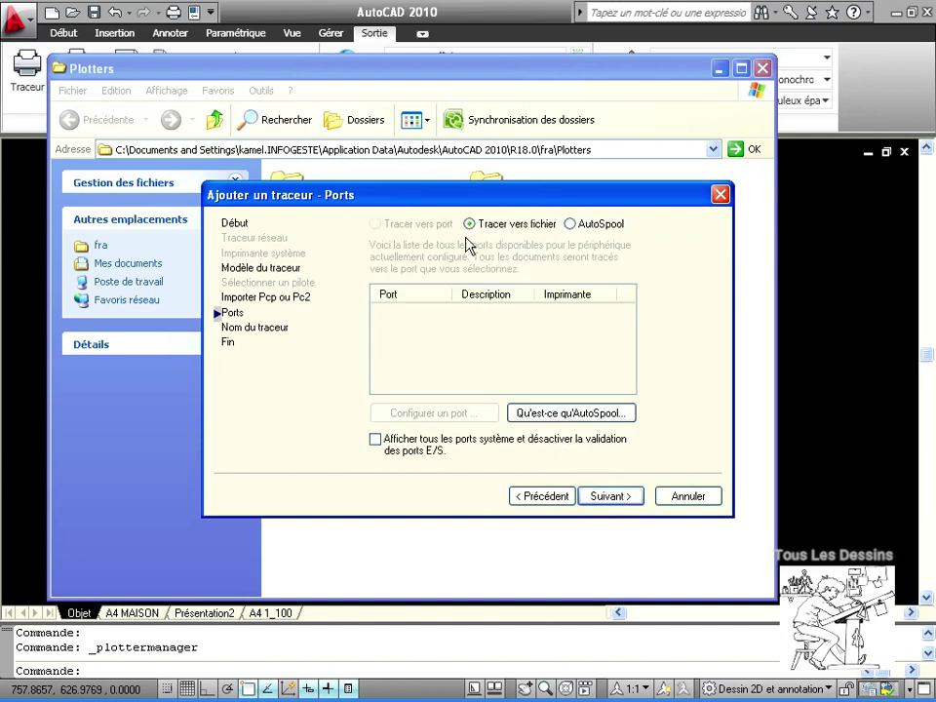
click(618, 497)
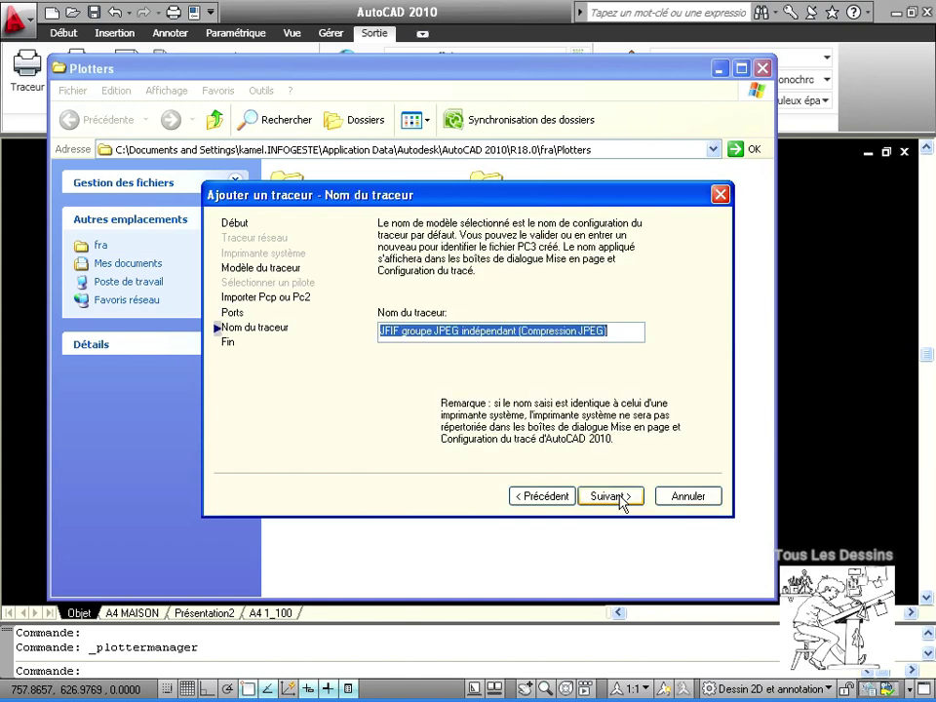
Name the new plotter Imprimante JPEG.
drag(618, 333, 568, 333)
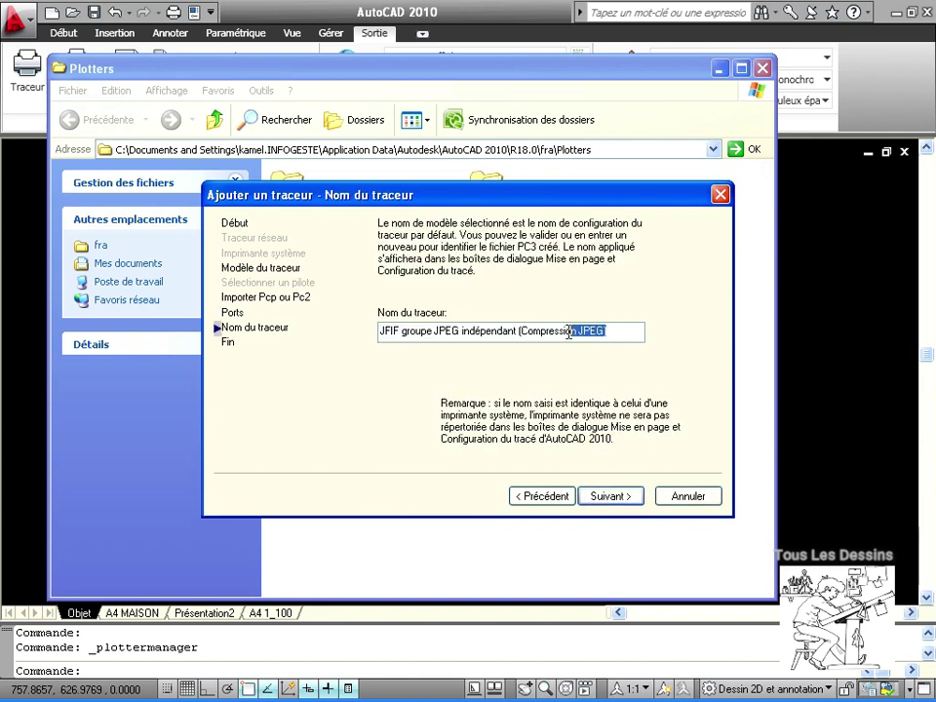
drag(433, 330, 332, 329)
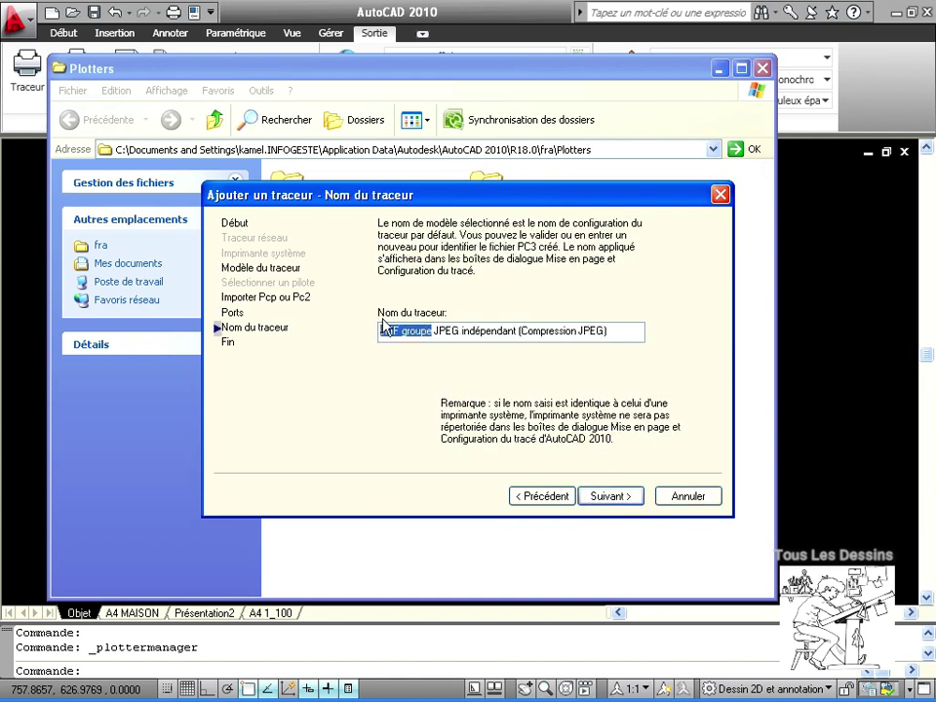
text(Impr)
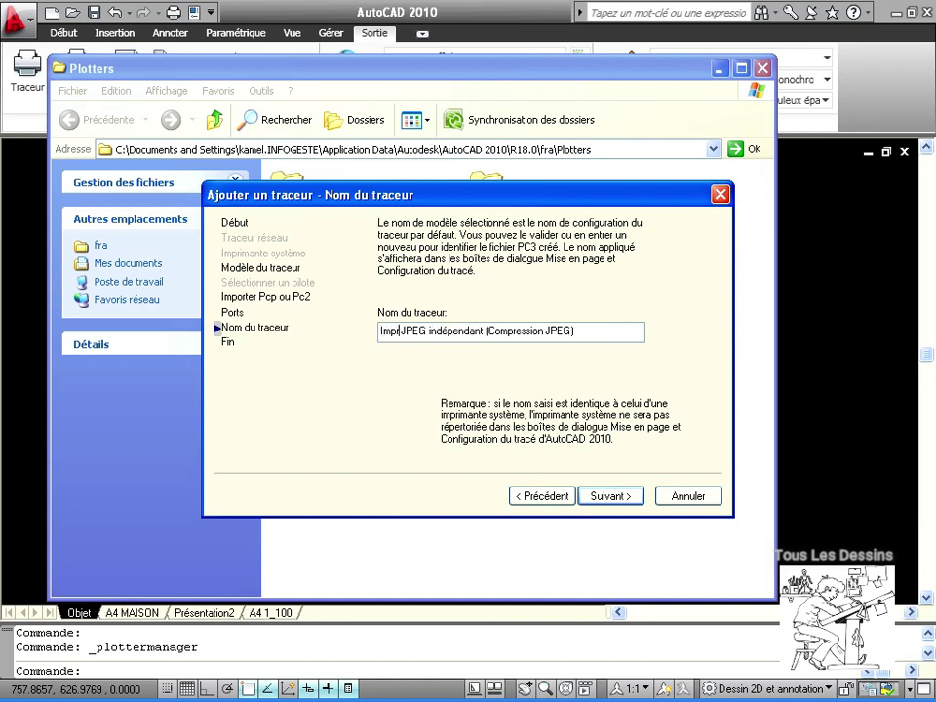
text(imante)
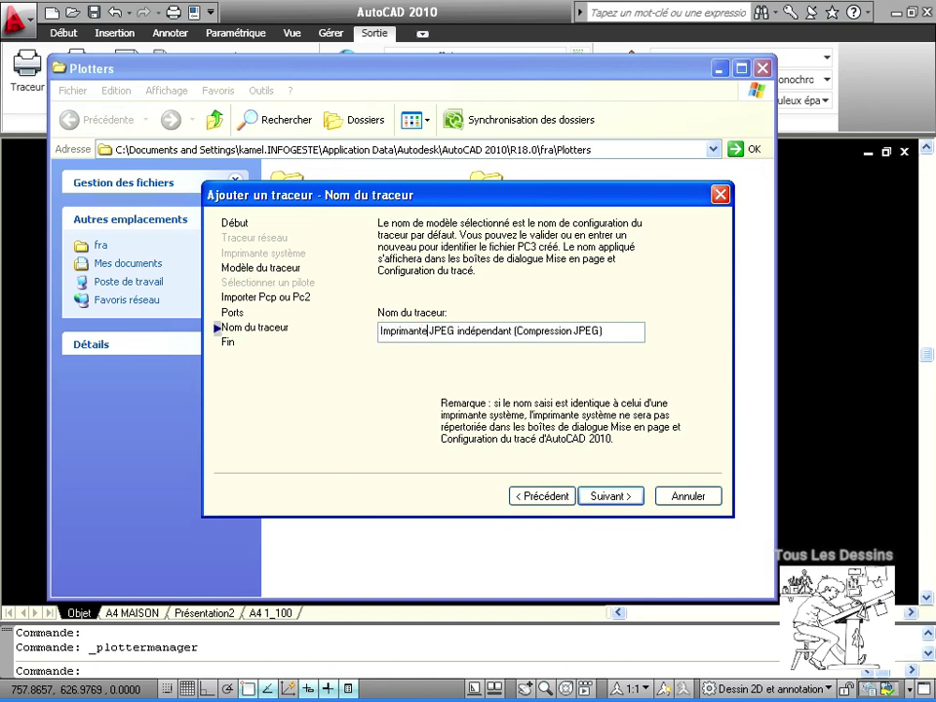
drag(596, 333, 454, 335)
key(Delete)
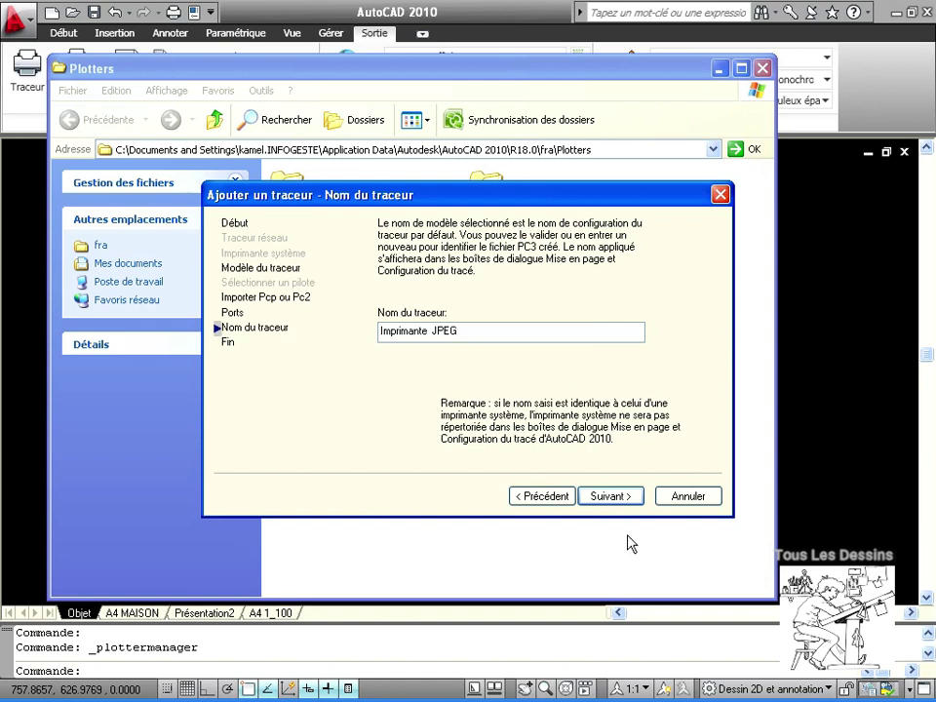
Finish adding the JPEG plotter with its default configuration and close the Plotters folder.
click(611, 497)
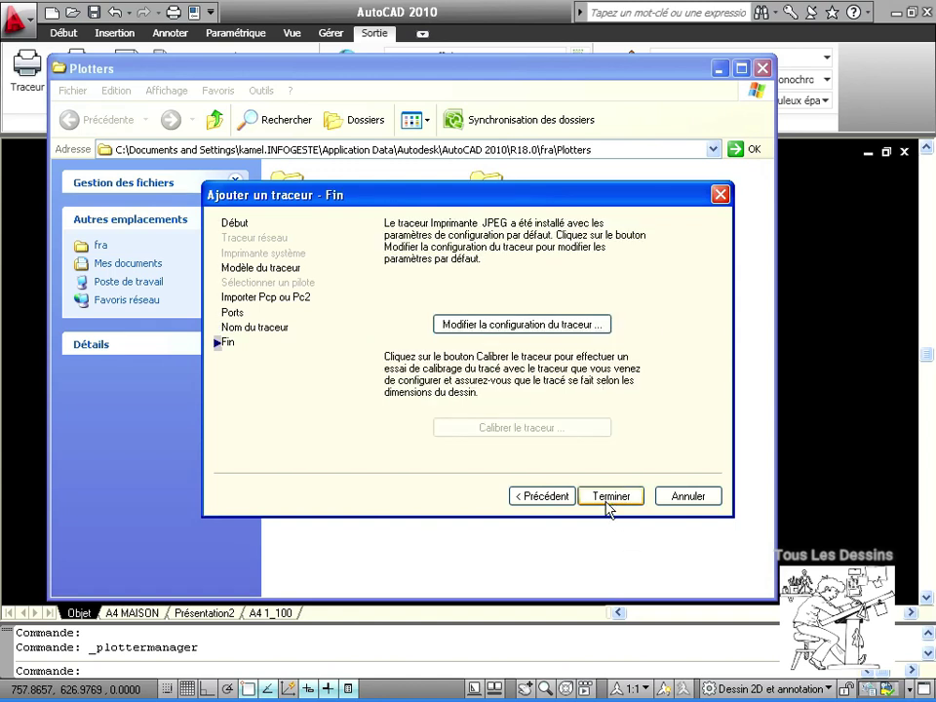
click(608, 498)
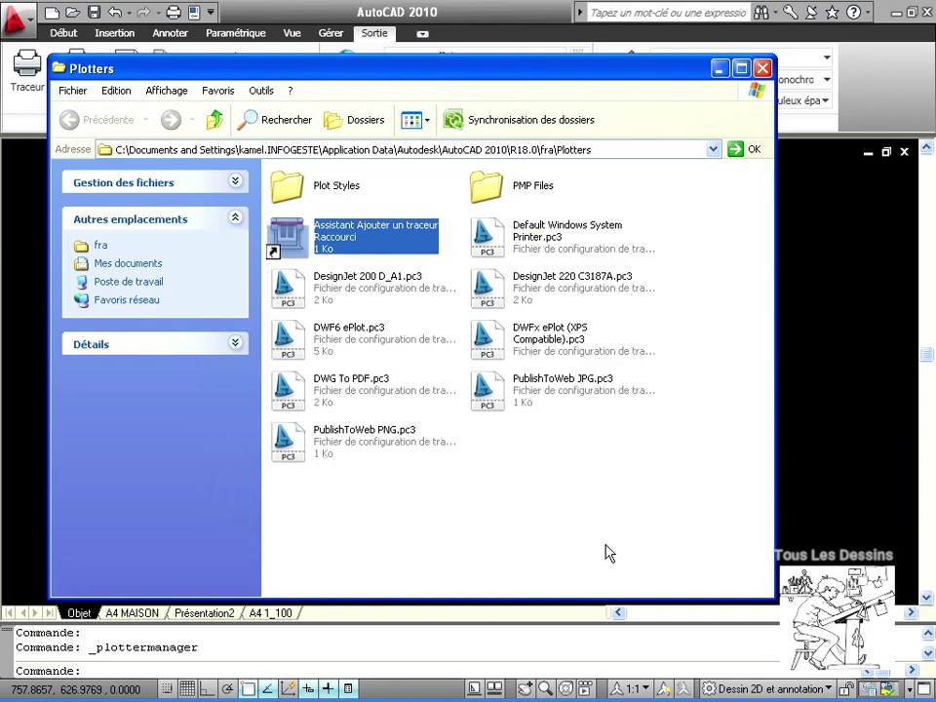
click(762, 68)
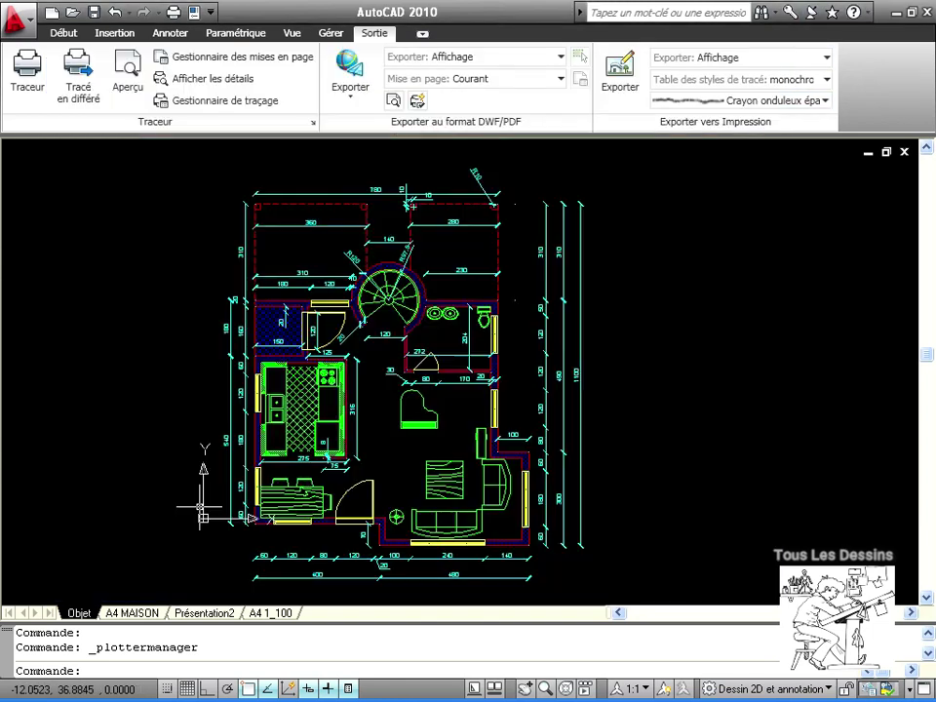
Start a plot of the house plan with Imprimante JPEG.pc3 and its default Sun Haute résolution (1600.00 x 1280.00 pixels) paper size.
click(23, 72)
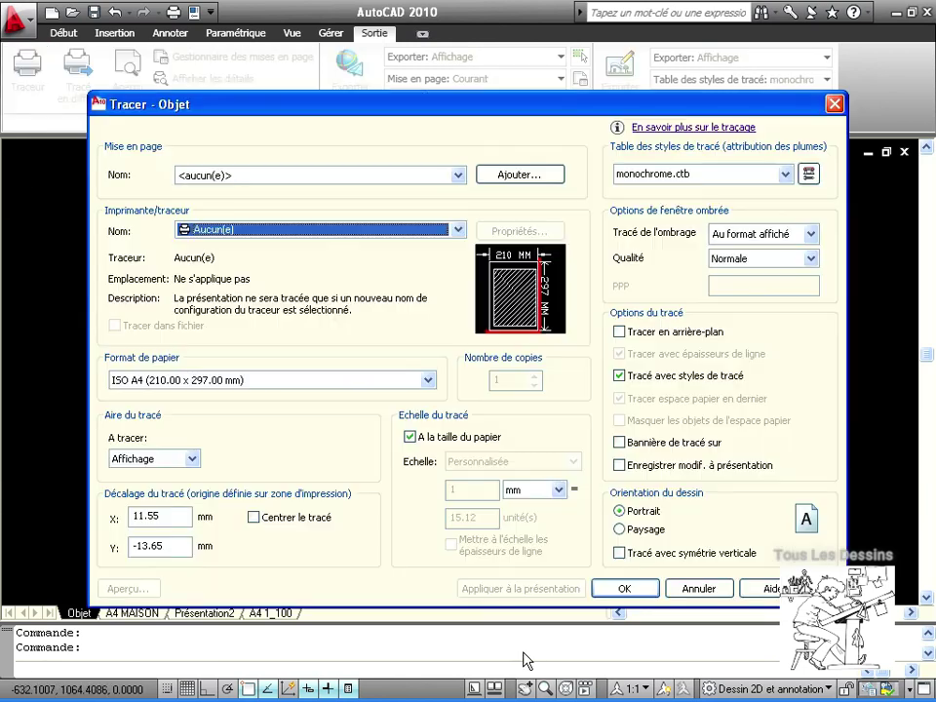
click(350, 230)
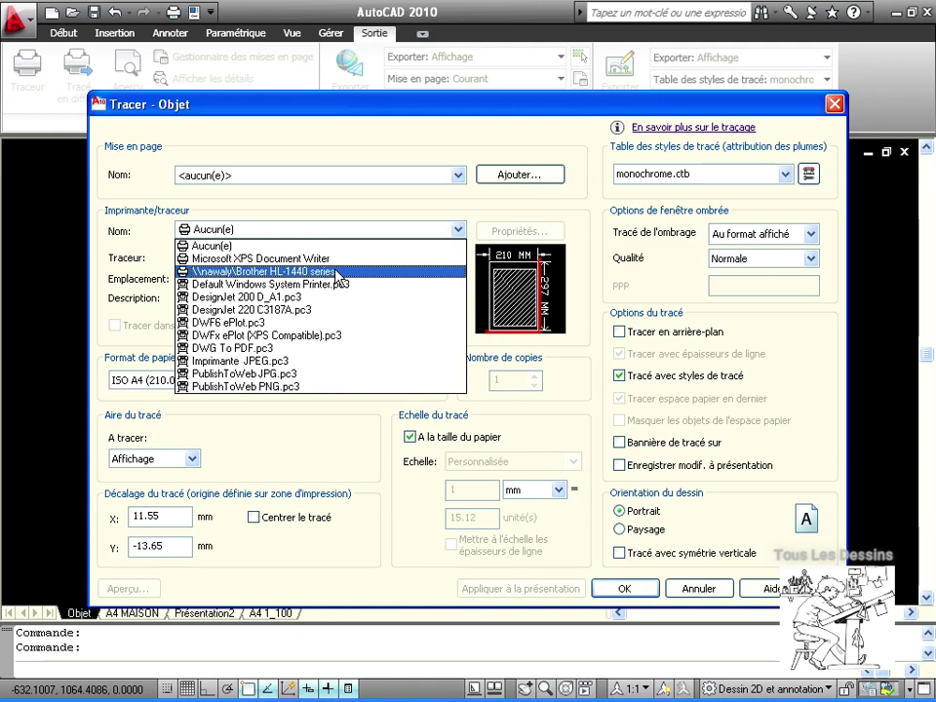
click(331, 271)
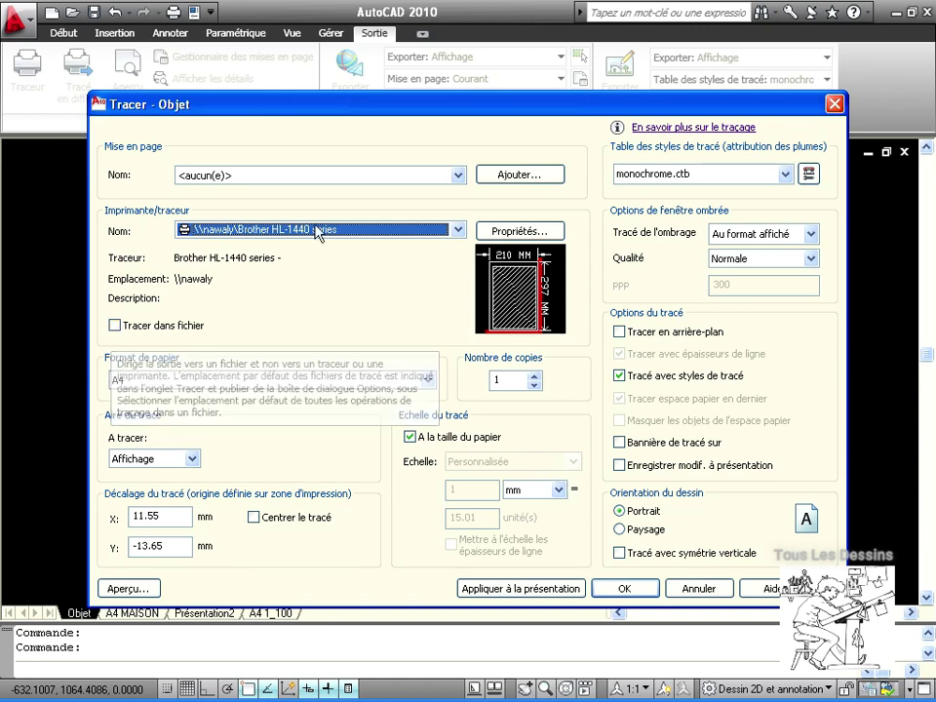
click(457, 230)
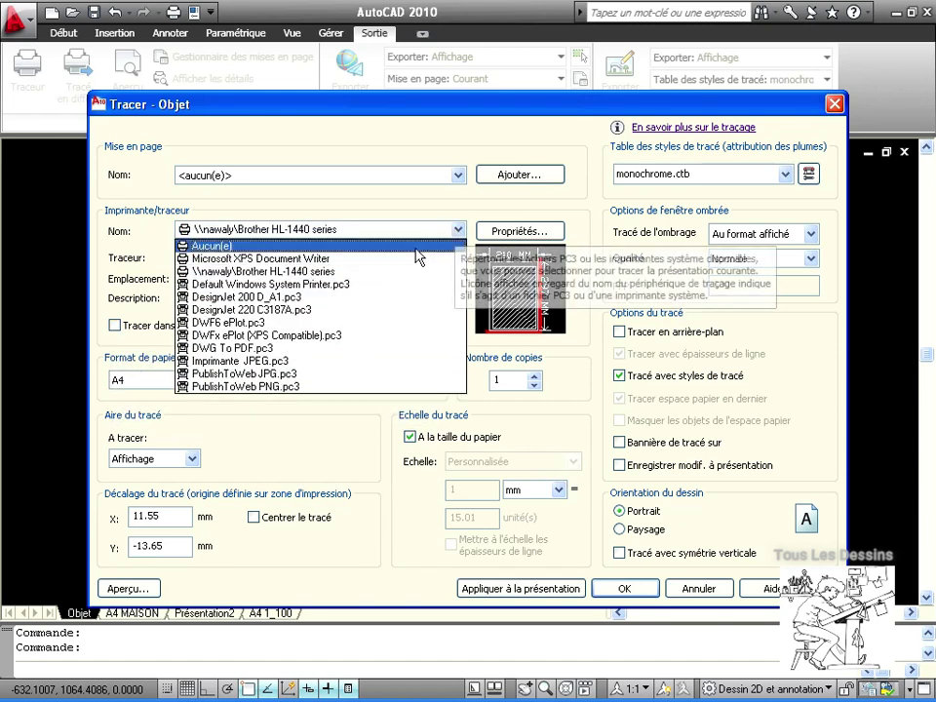
click(300, 367)
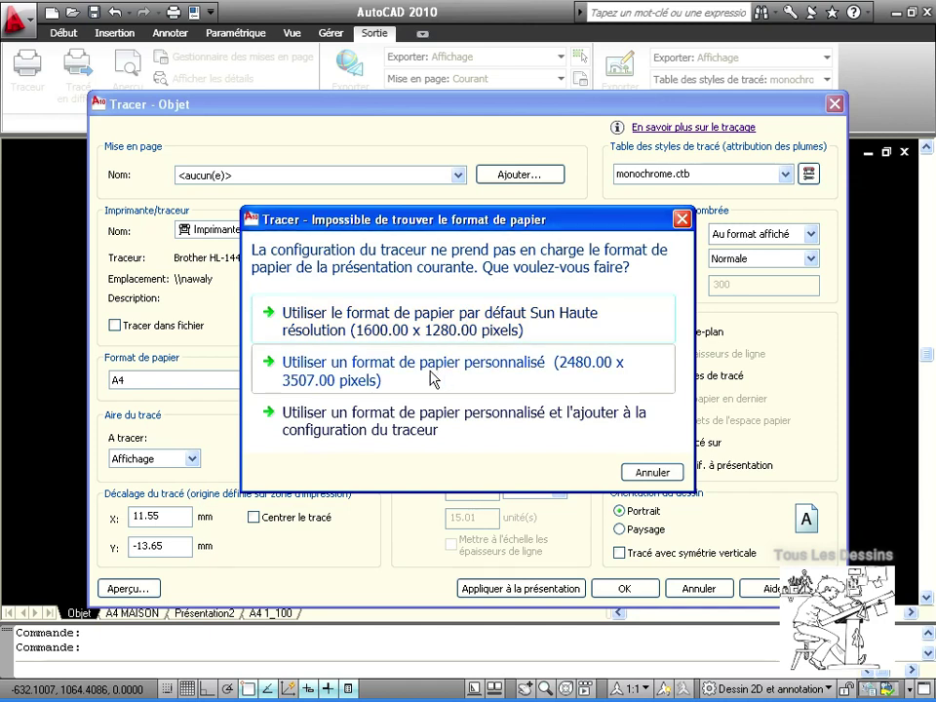
click(435, 320)
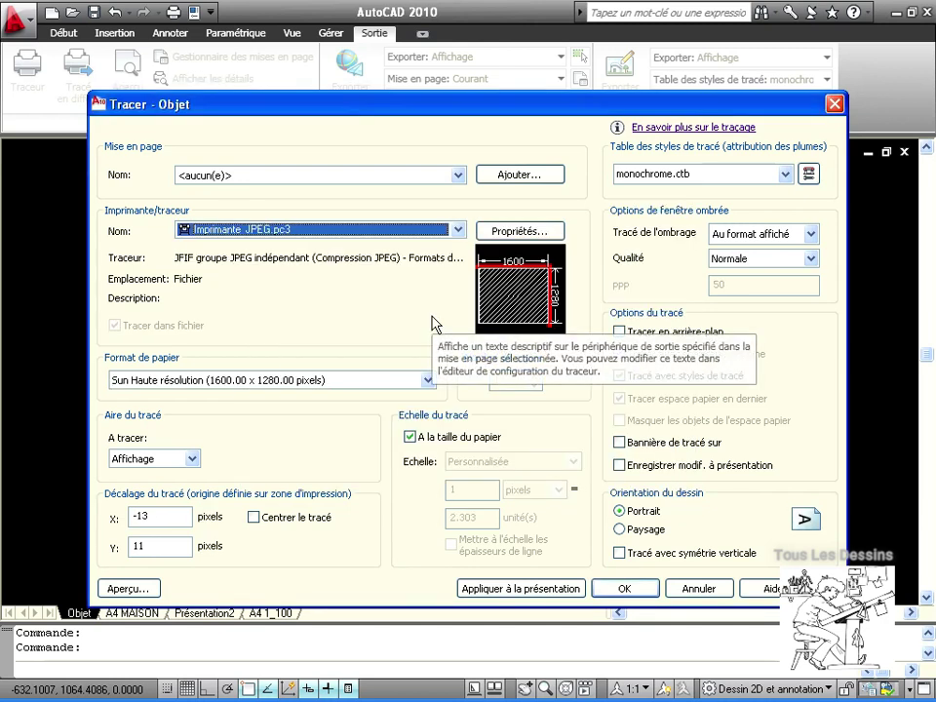
Centre the plot on the sheet and set the plot area to a window enclosing the whole dimensioned house plan.
click(255, 517)
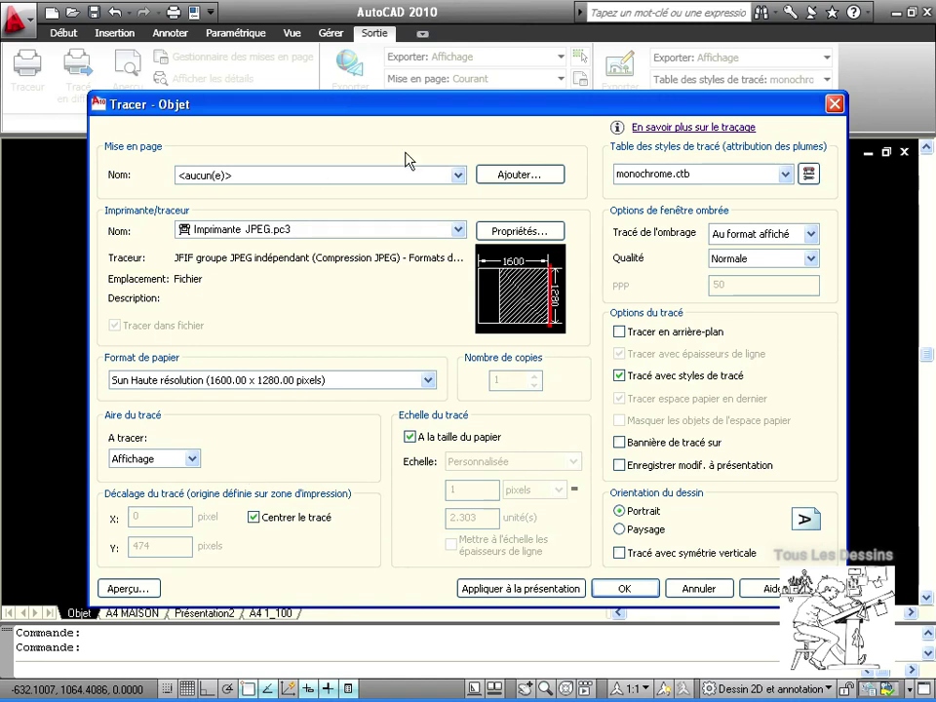
click(192, 458)
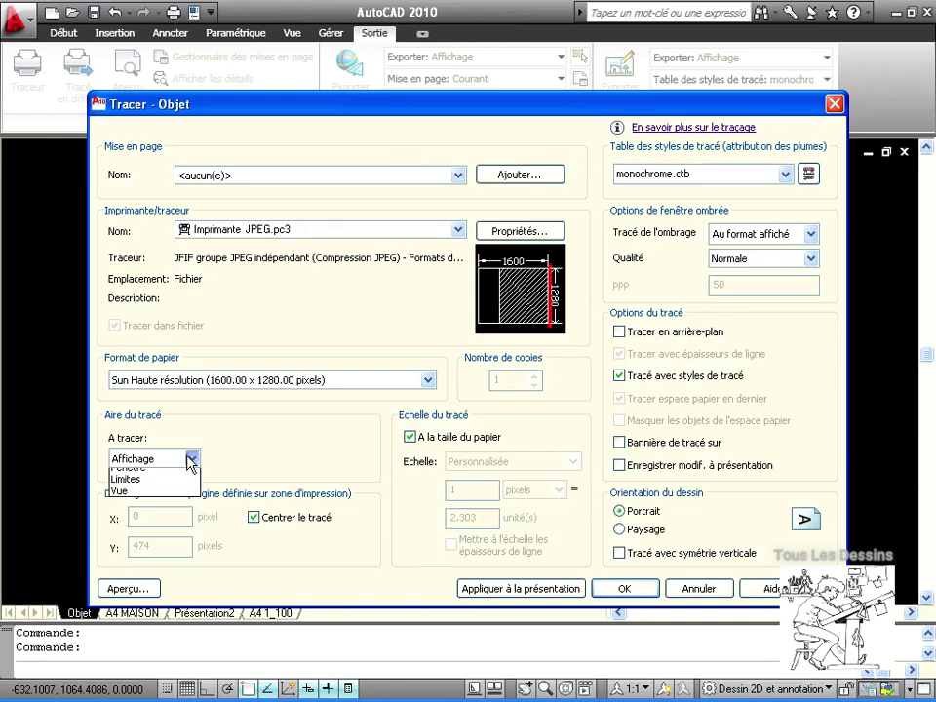
click(156, 498)
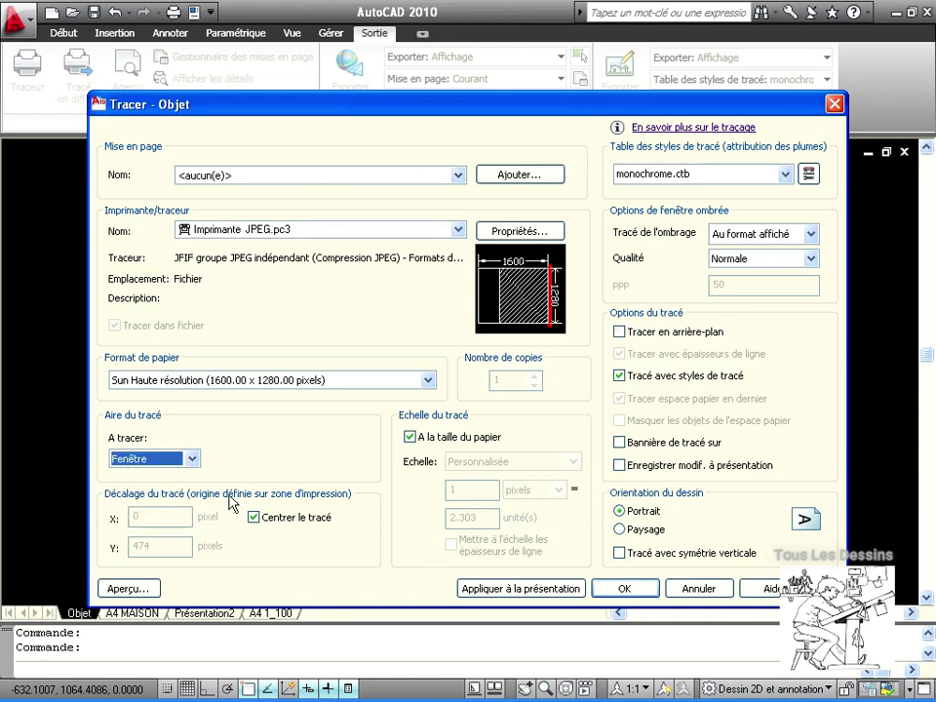
click(201, 158)
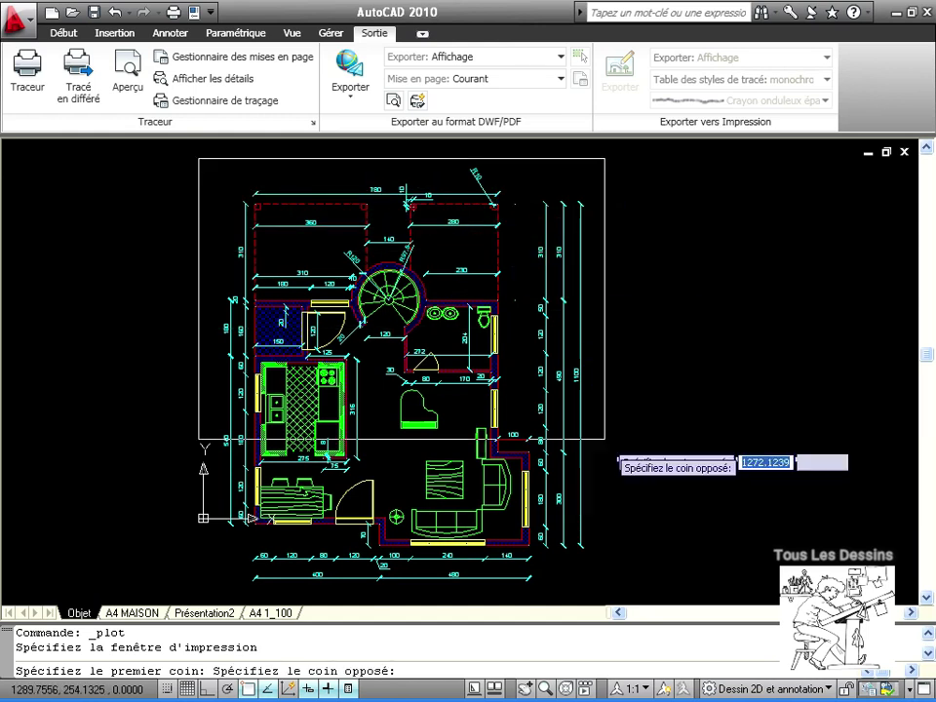
click(585, 611)
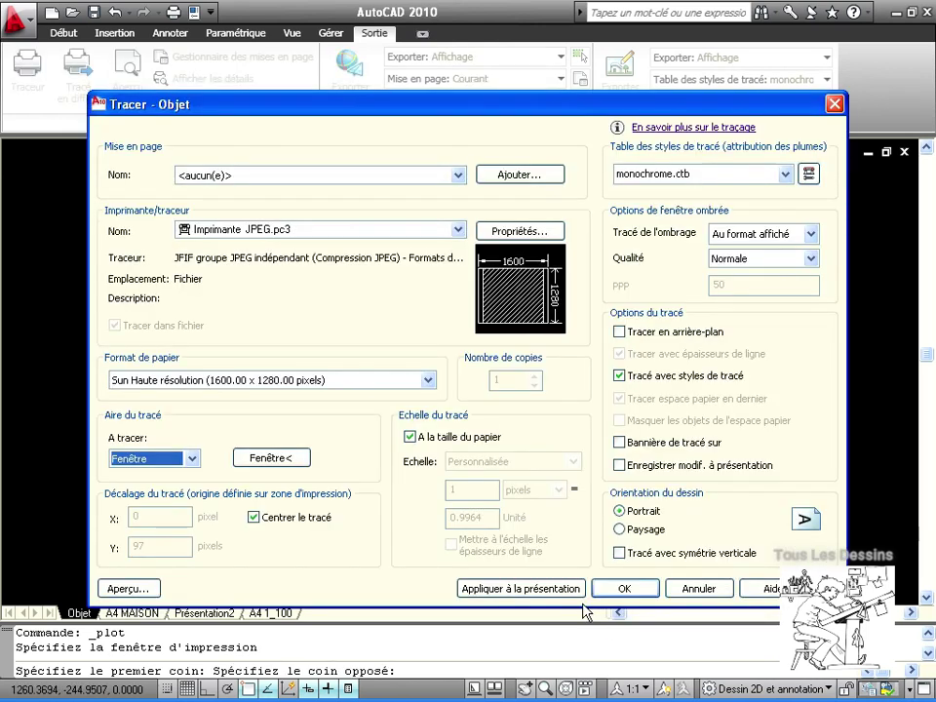
Set the plot style table to Aucune, preview the plot in its object colours, and exit the preview.
click(775, 173)
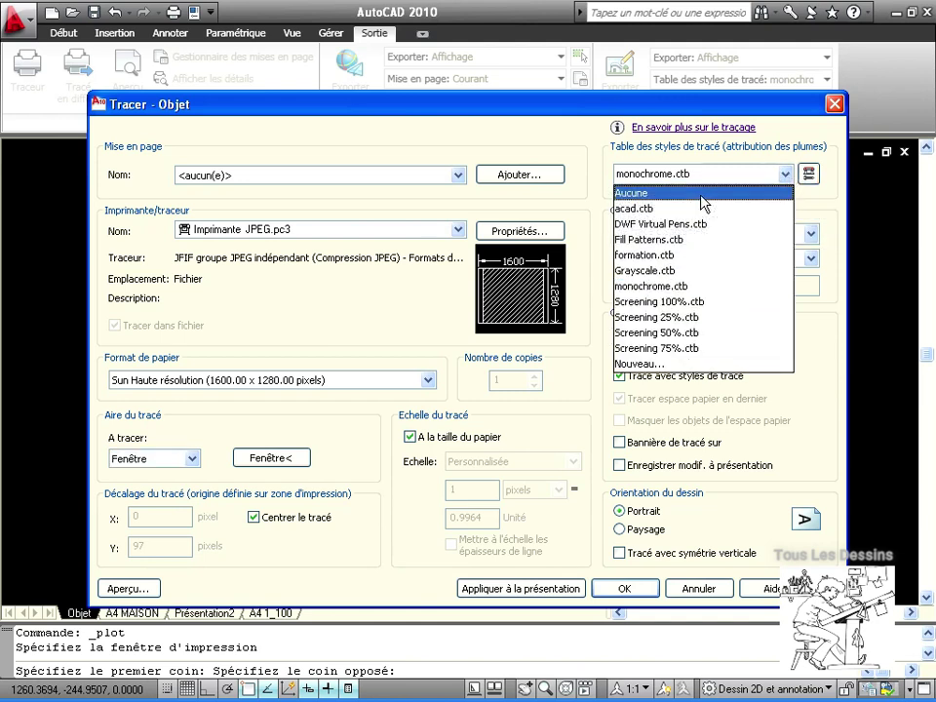
click(700, 193)
click(128, 588)
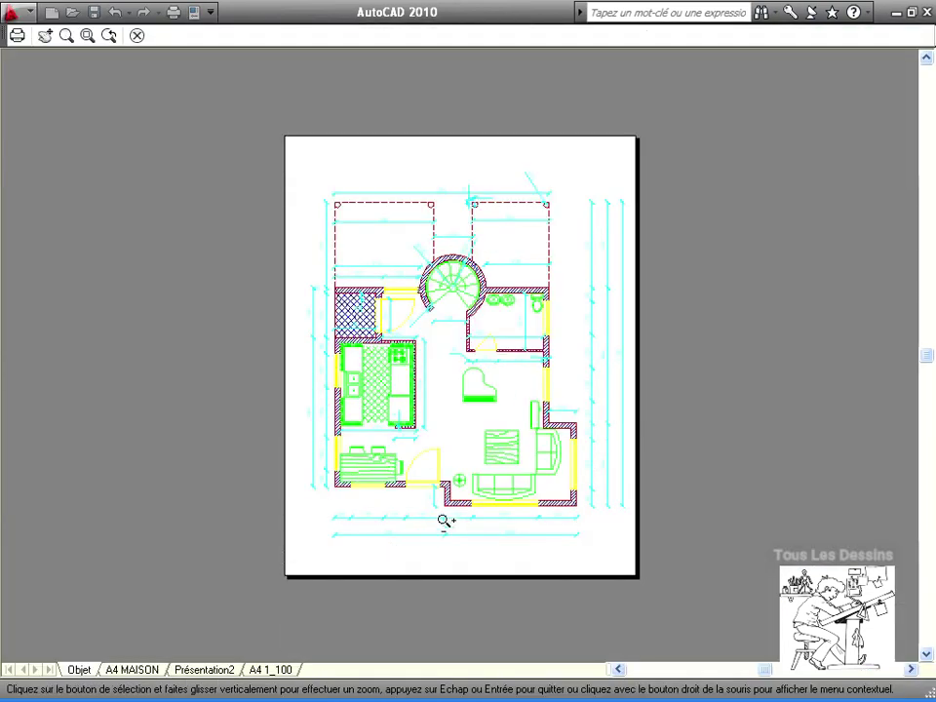
right_click(478, 414)
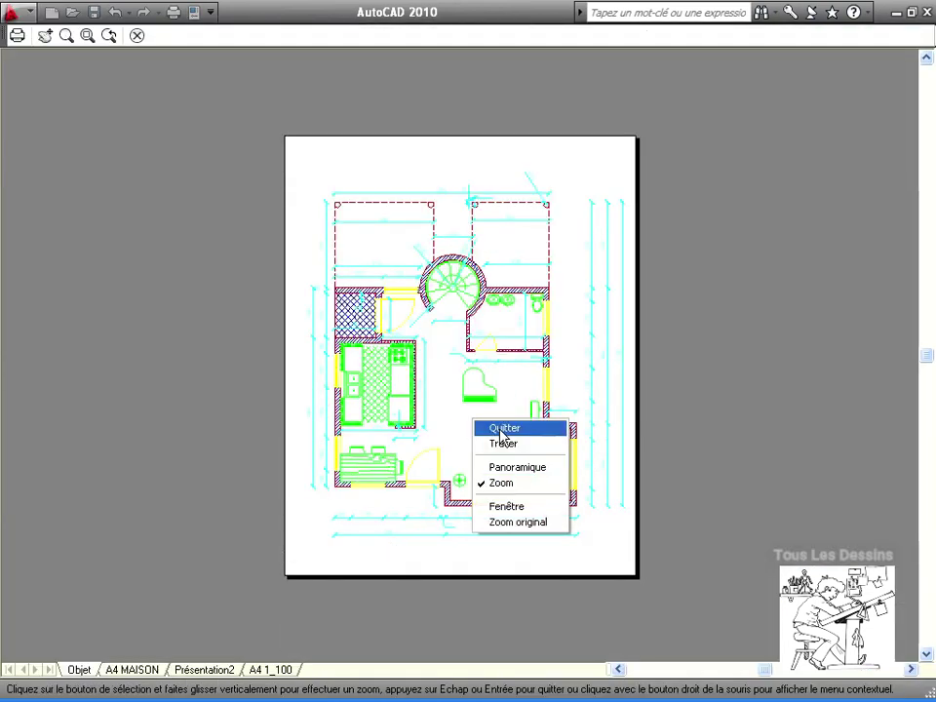
click(501, 427)
Apply the monochrome.ctb plot style table to all layouts and preview the plot.
click(752, 180)
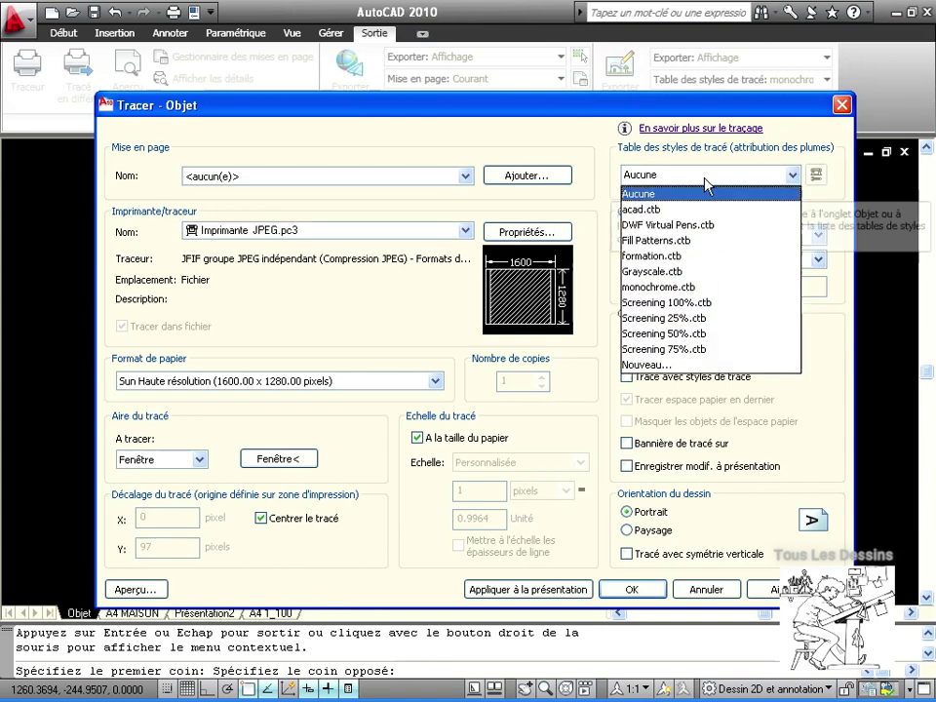
click(675, 288)
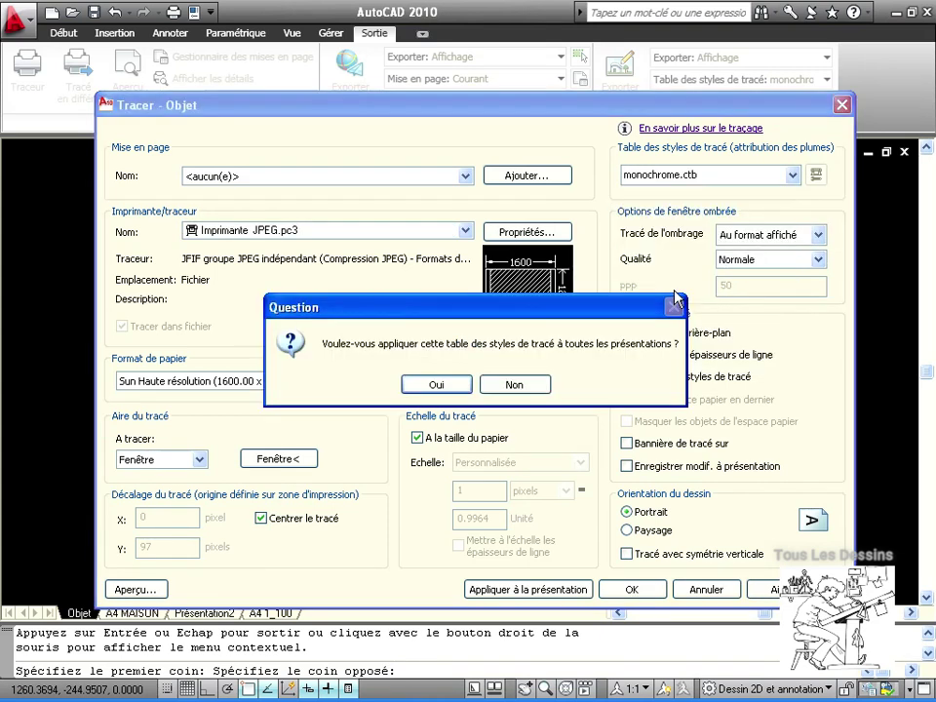
click(435, 385)
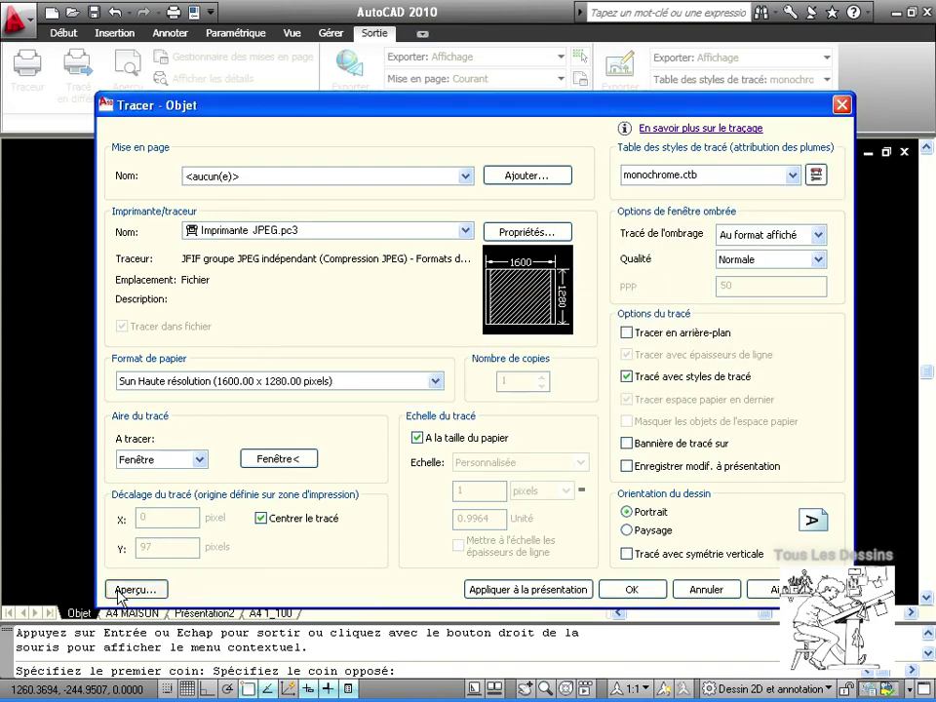
click(136, 589)
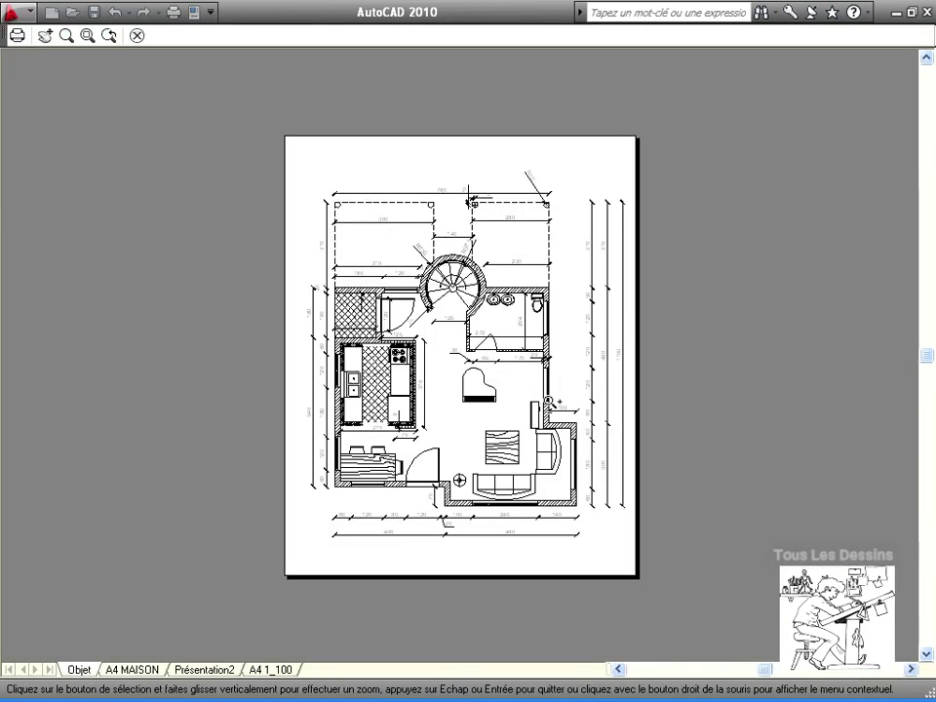
Plot the previewed house plan to a file named maison-Model.jpg in Mes documents.
right_click(521, 371)
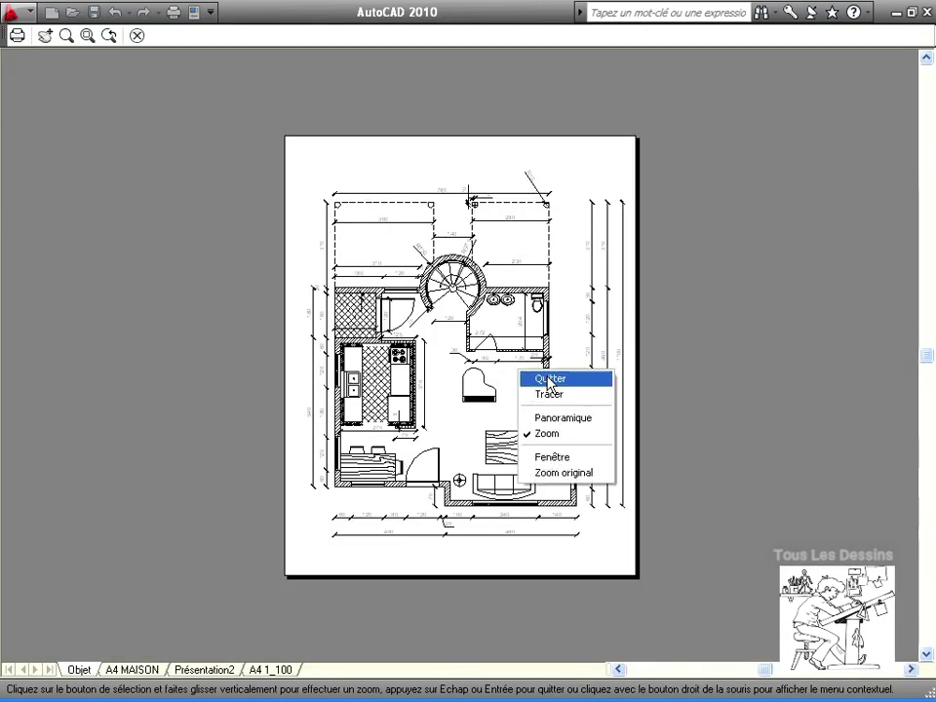
click(548, 395)
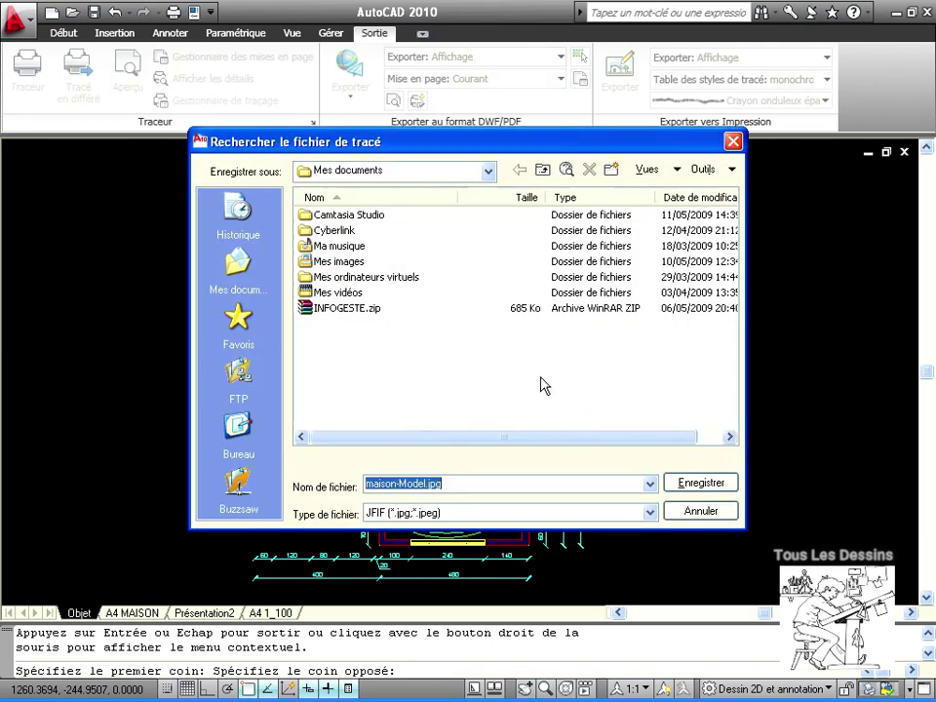
click(691, 487)
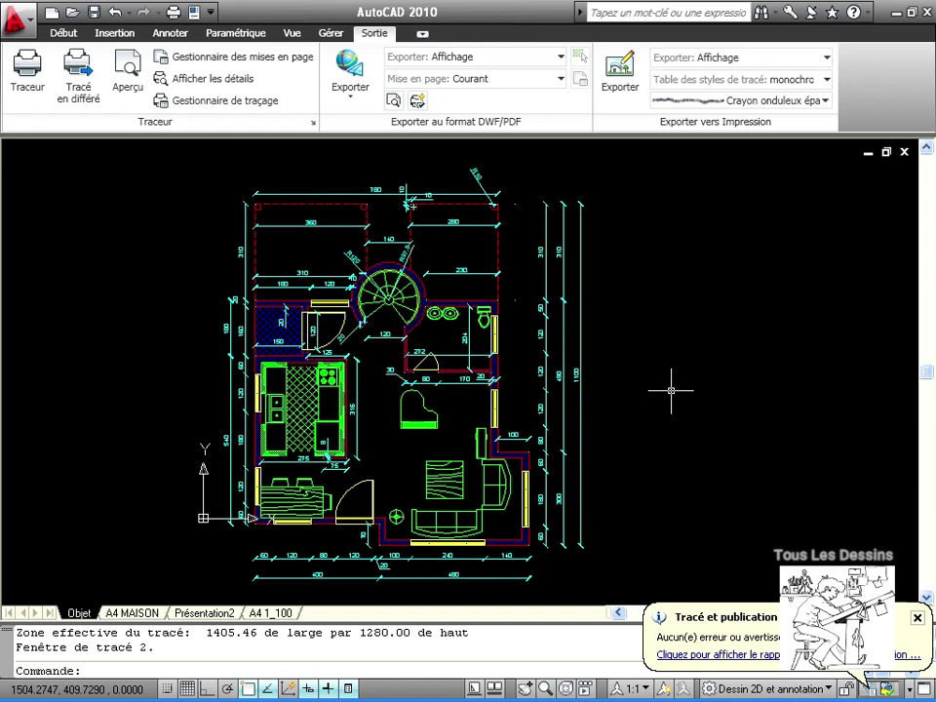
Switch to the Microsoft Word document and insert the picture maison-Model.jpg from Mes documents below the title.
key(alt+Tab)
key(alt+Tab)
key(alt+Tab)
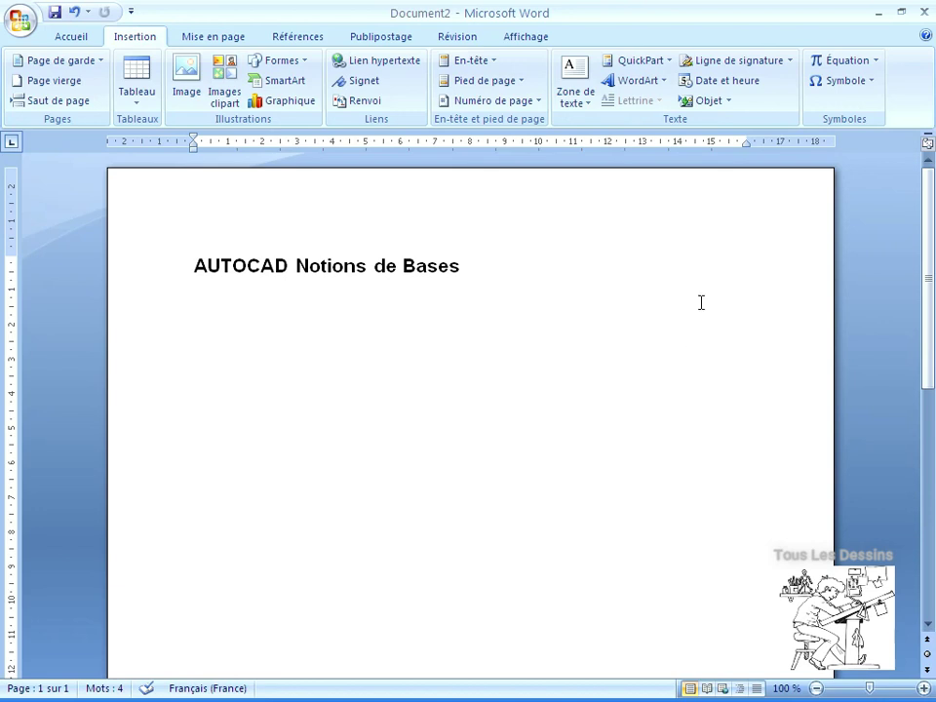
click(188, 80)
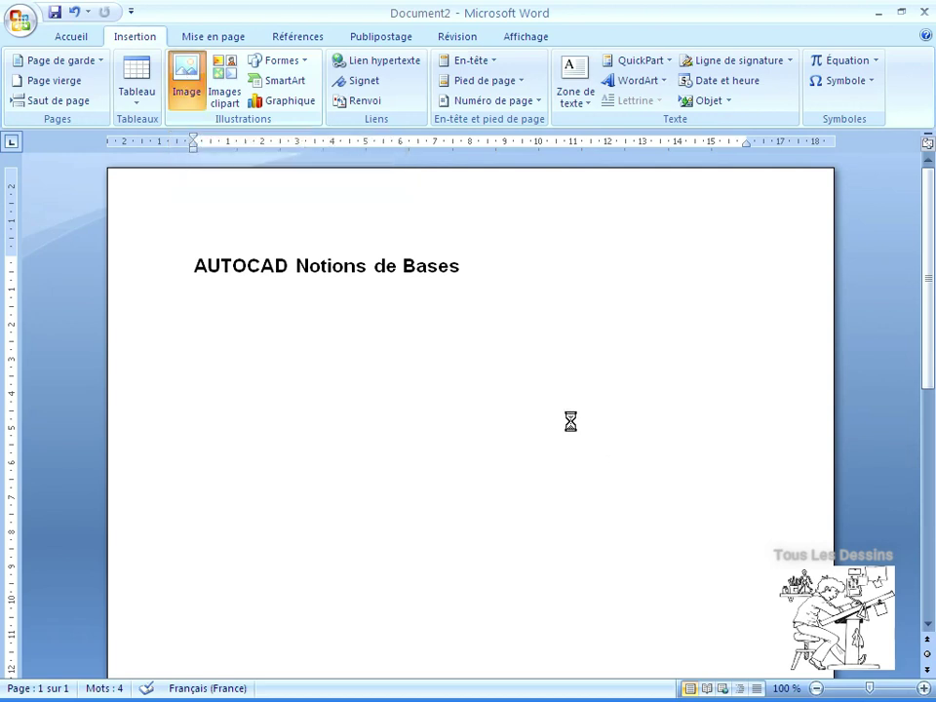
click(174, 244)
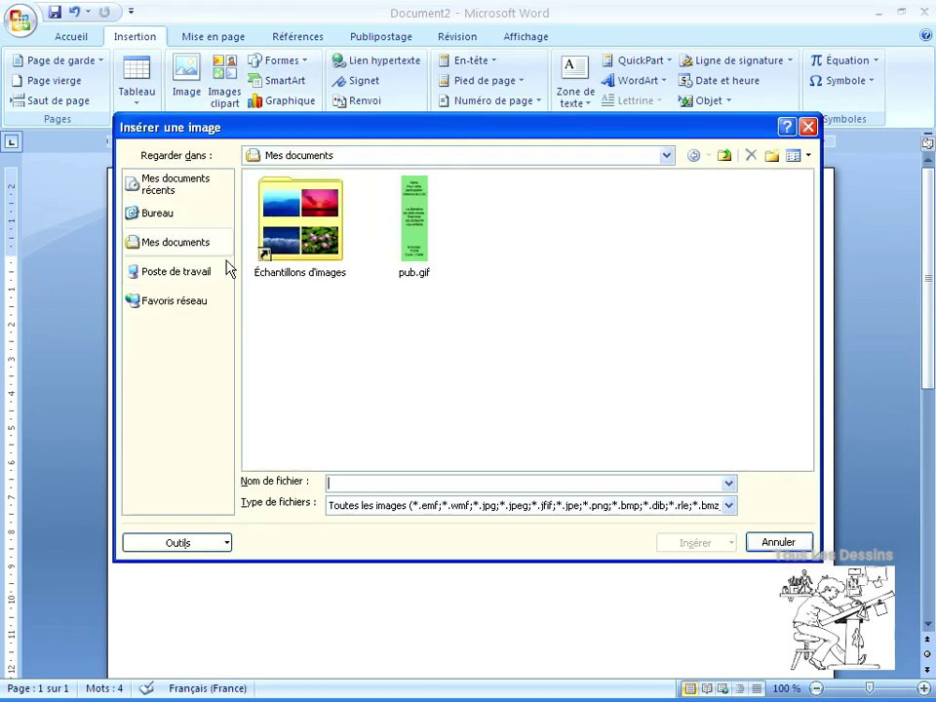
click(527, 349)
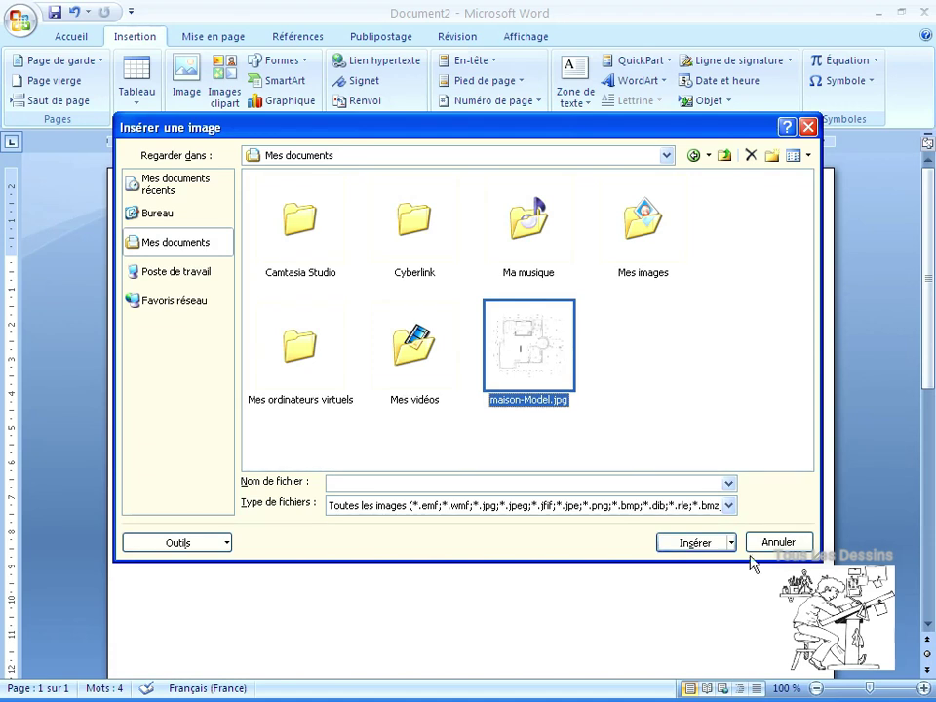
click(689, 542)
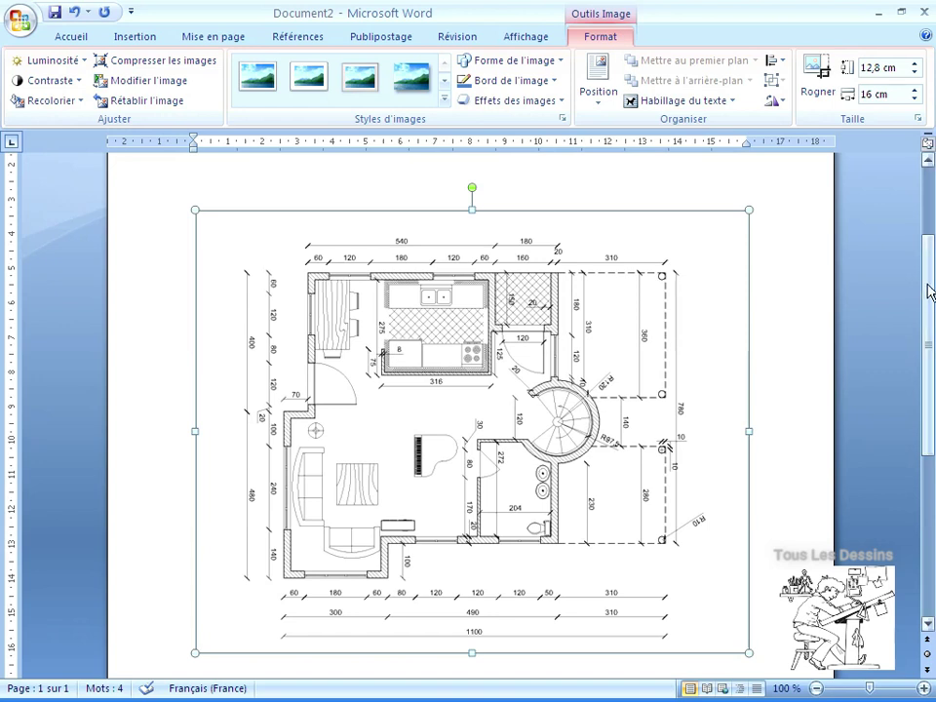
drag(928, 297, 933, 187)
scroll(804, 338, down, 2)
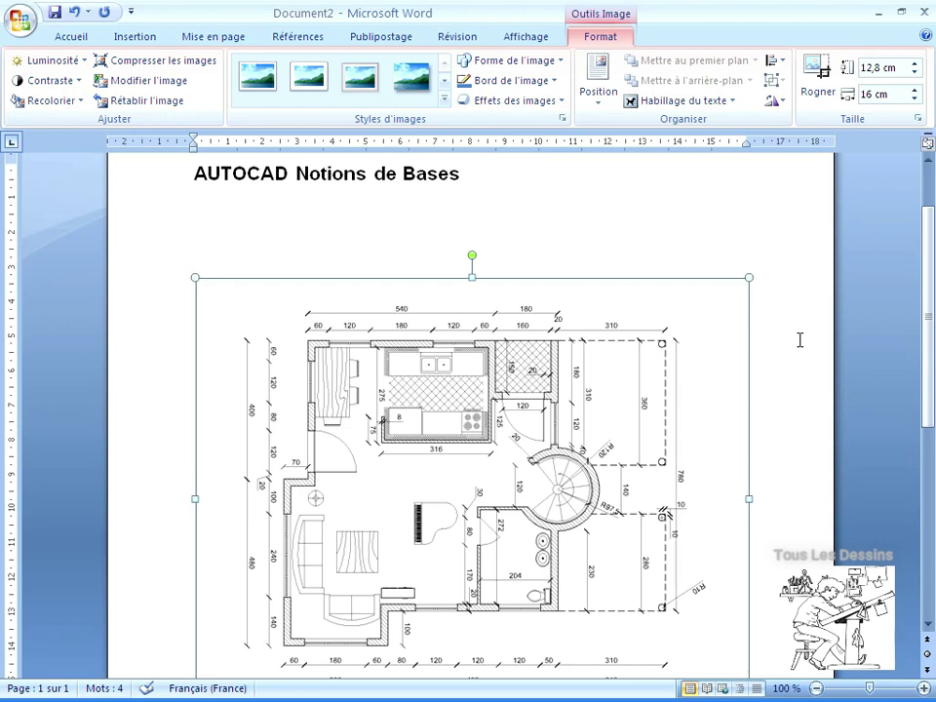
key(alt)
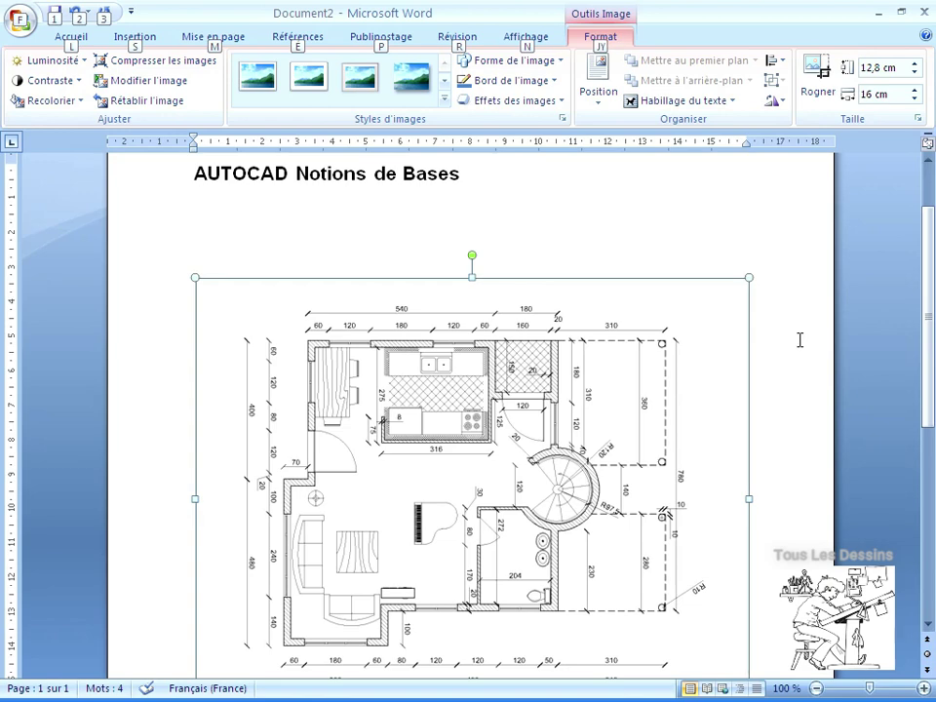